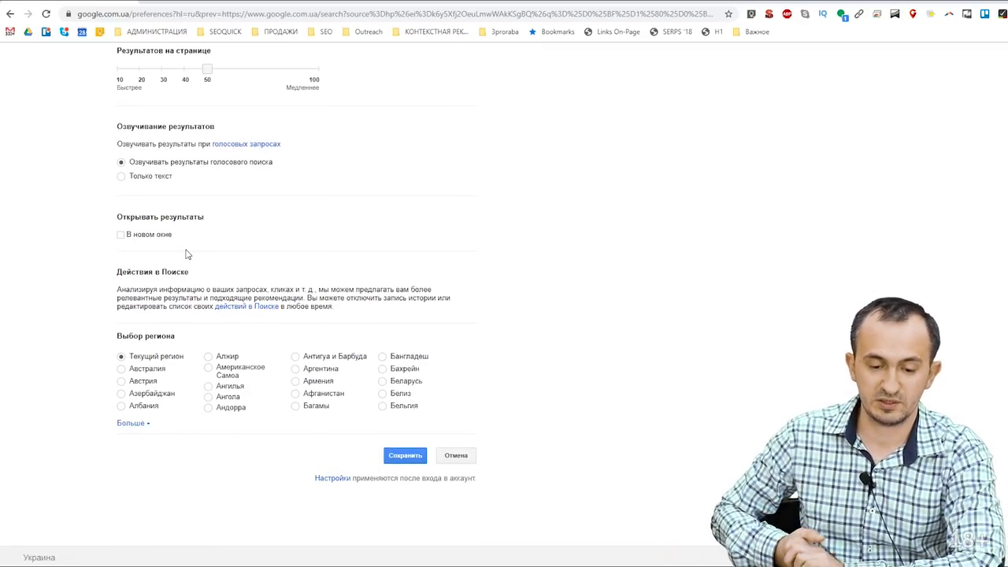
Step: Expand the full list of regions in the search settings and review the available countries
left_click(130, 422)
scroll(299, 425, "down", 6)
scroll(302, 431, "up", 10)
scroll(301, 431, "down", 3)
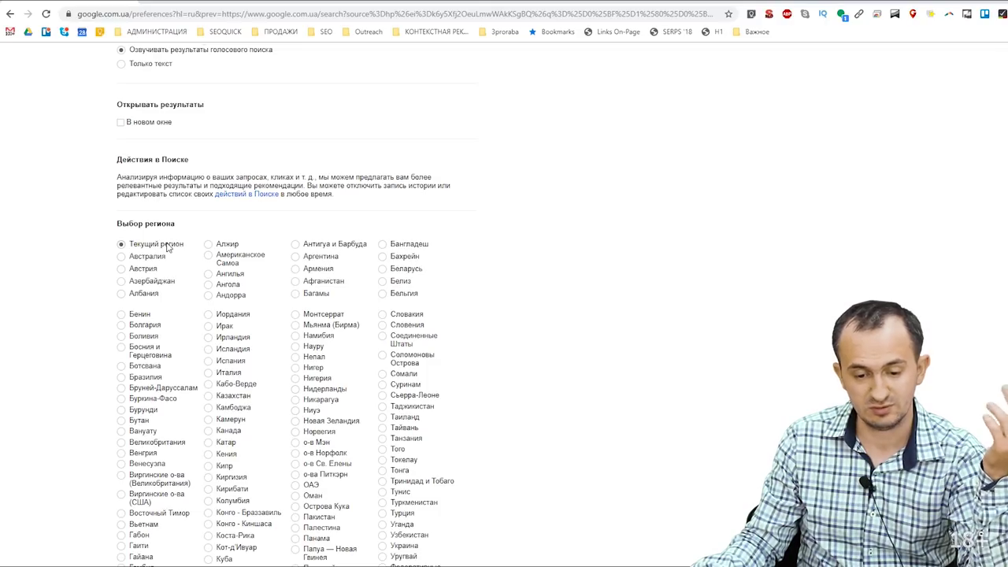
scroll(169, 315, "up", 3)
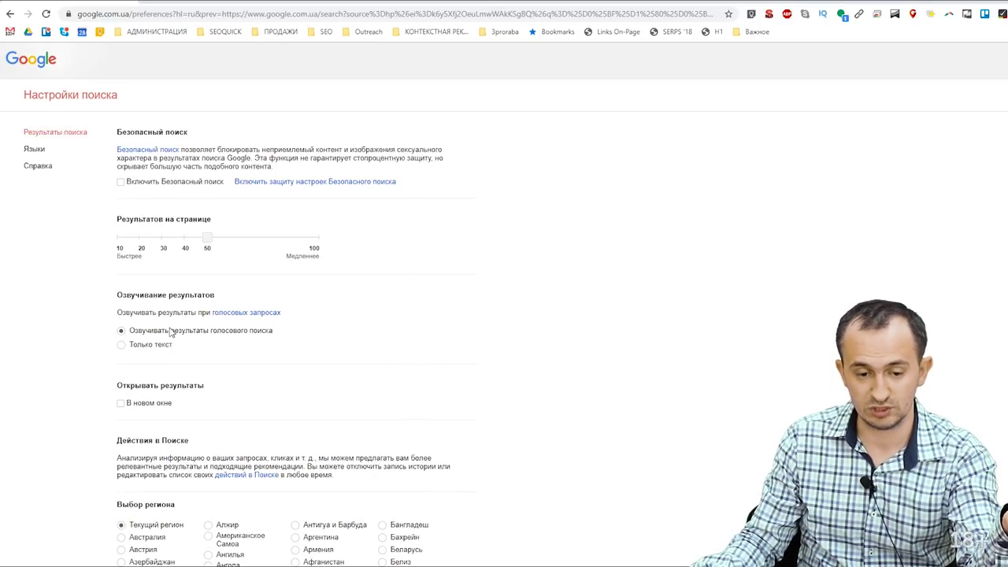
Step: Open the language settings and expand the choice of languages for displaying search results
left_click(35, 149)
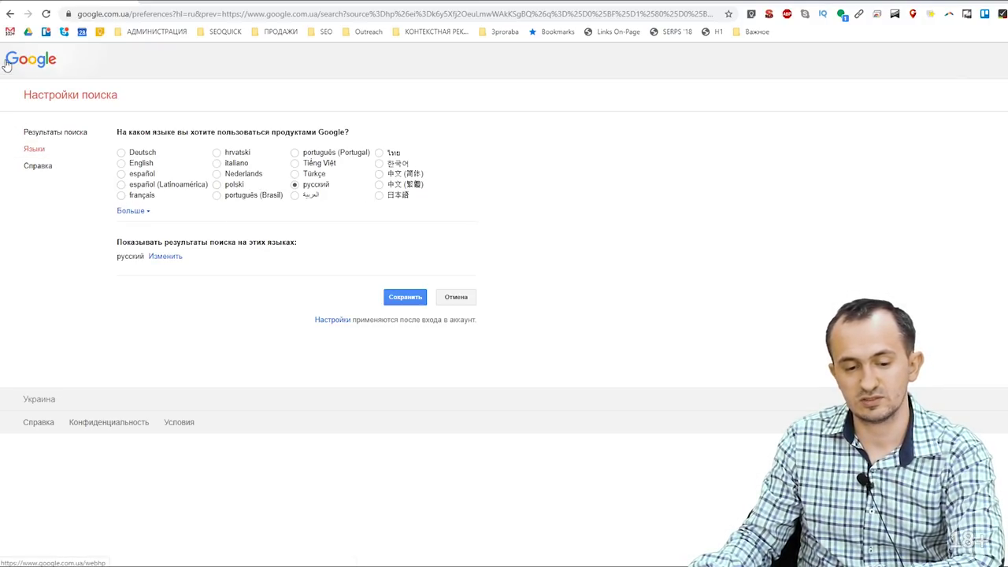
right_click(11, 15)
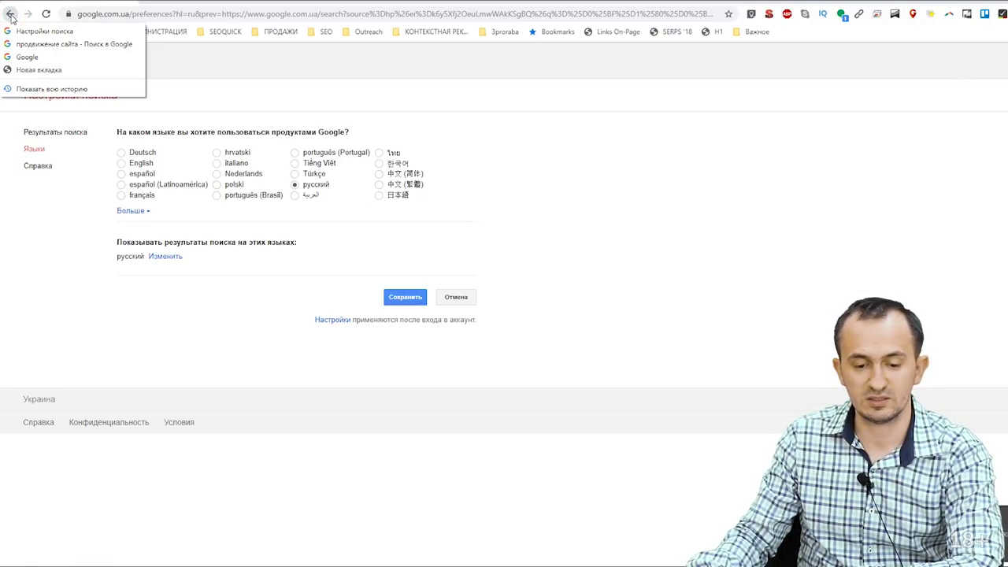
left_click(166, 257)
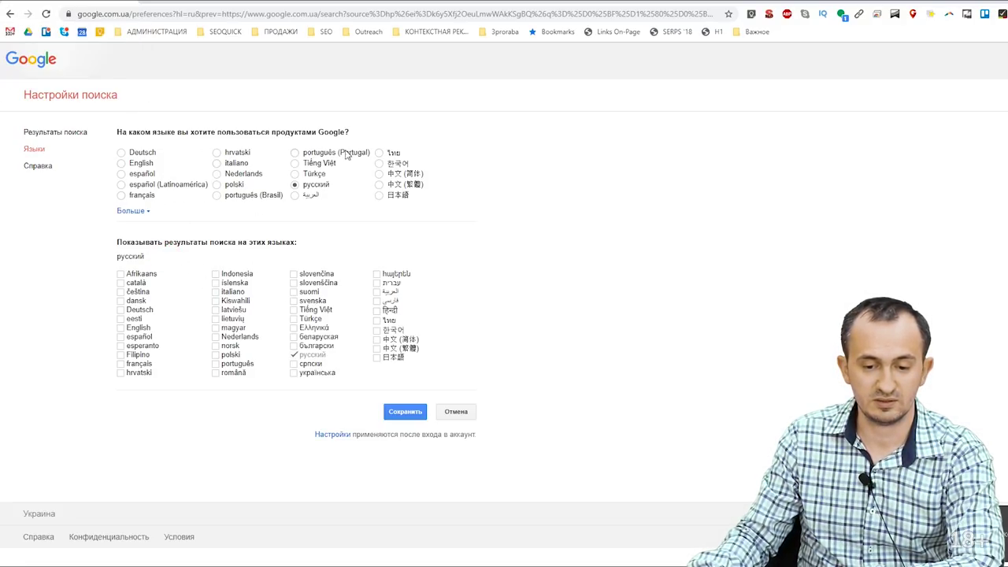
Step: Return to the results for "продвижение сайта" and open the advanced search form for that query
left_click(11, 14)
left_click(10, 14)
left_click(384, 99)
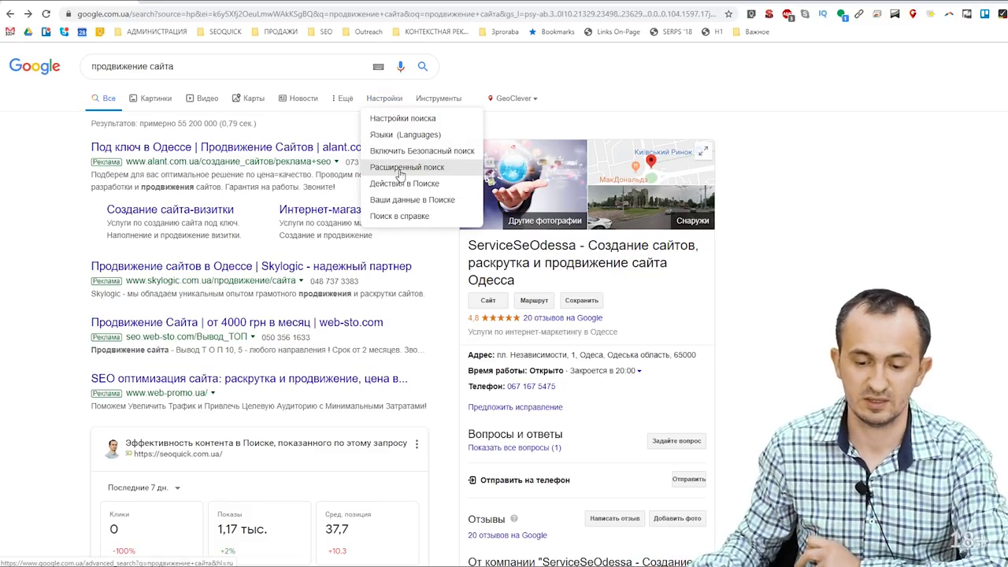
left_click(430, 169)
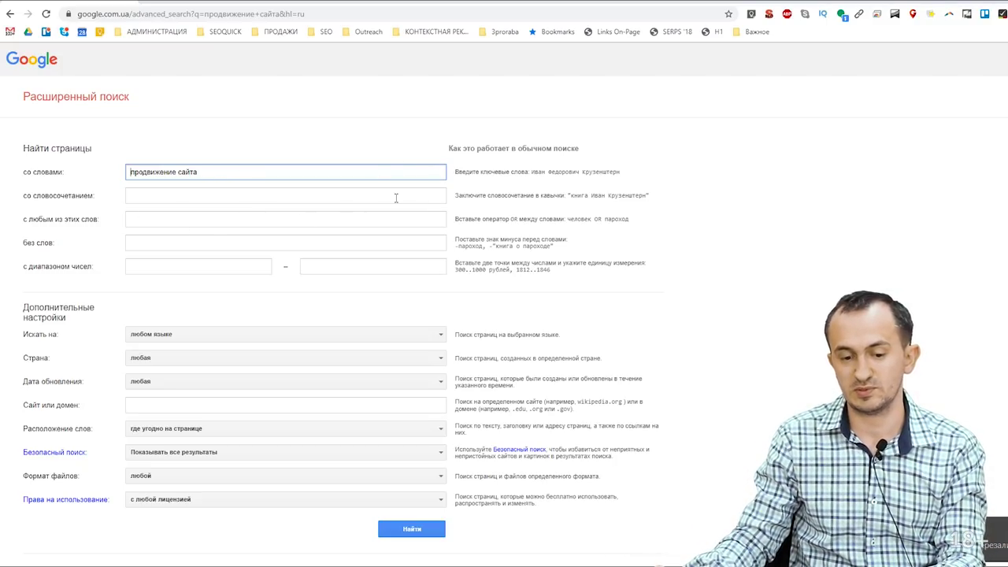
left_click_drag(622, 172, 455, 173)
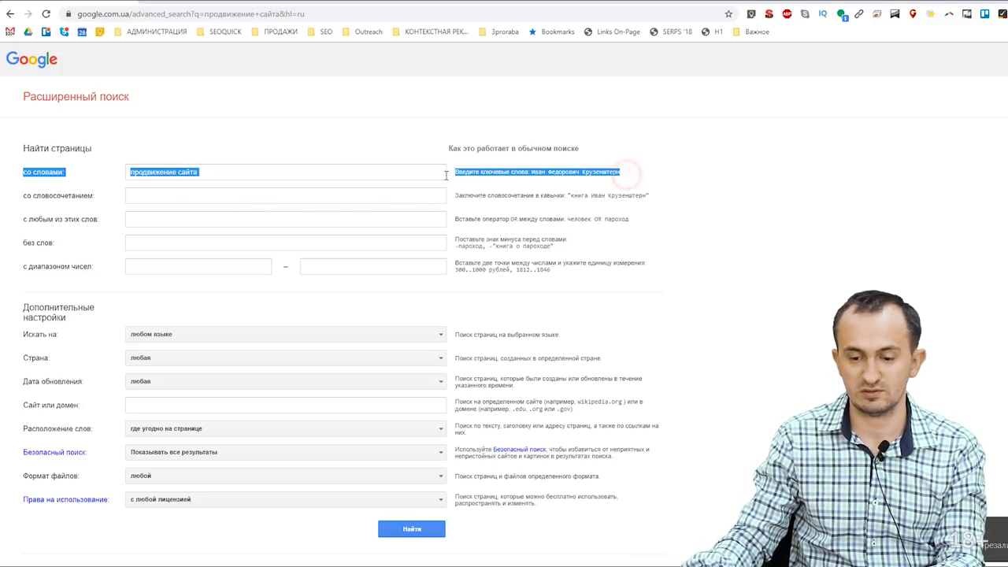
left_click(165, 193)
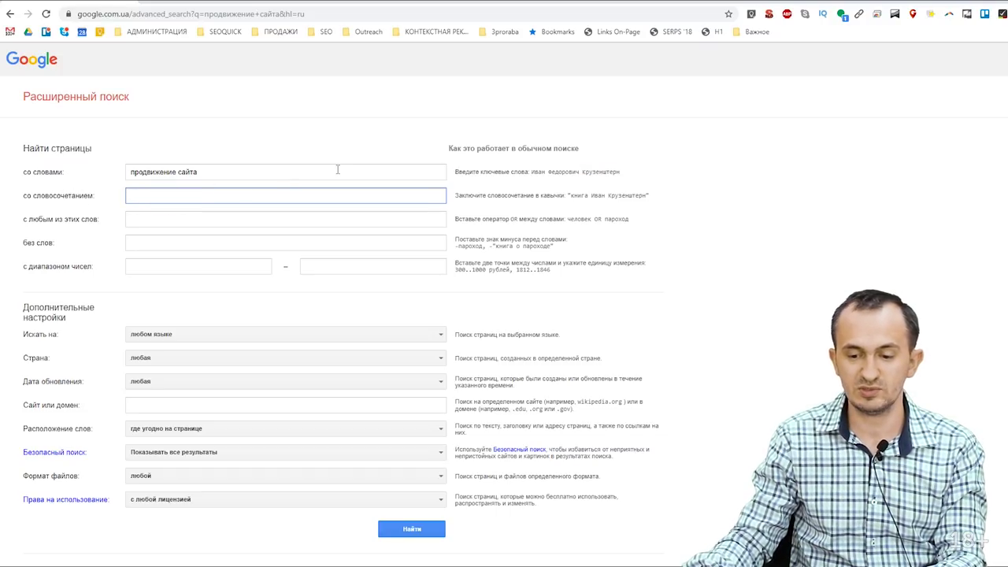
triple_click(207, 170)
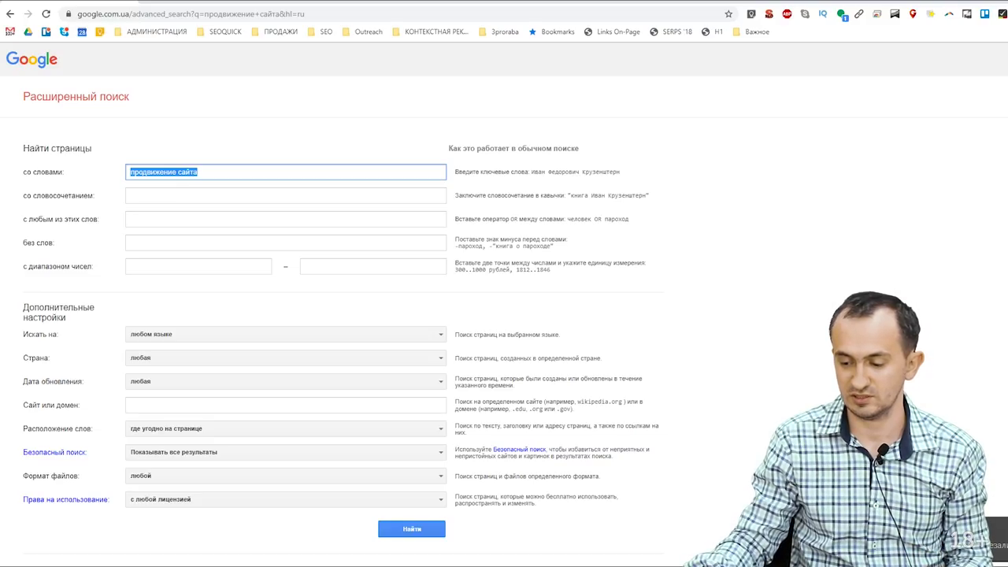
key("super+a")
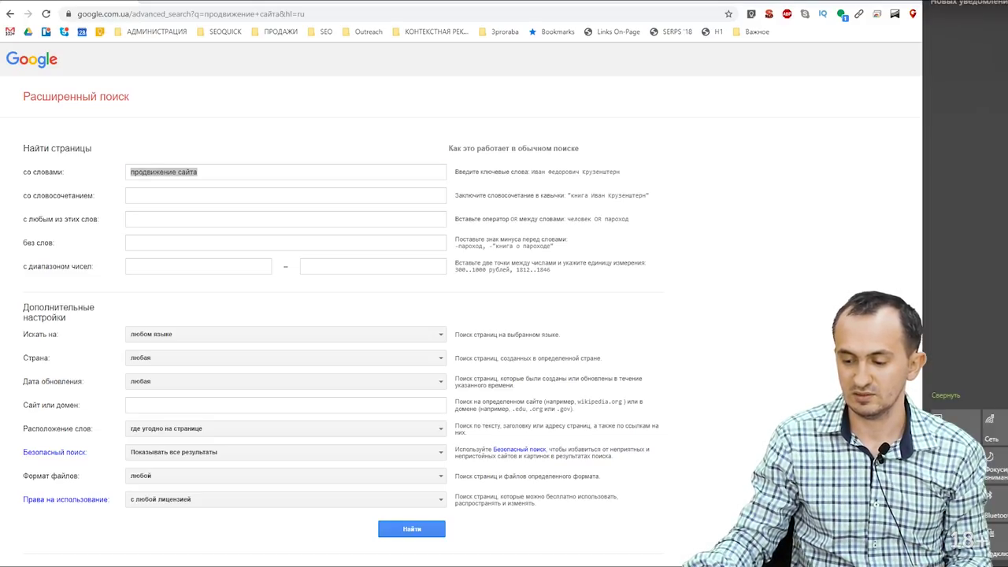
key("super+a")
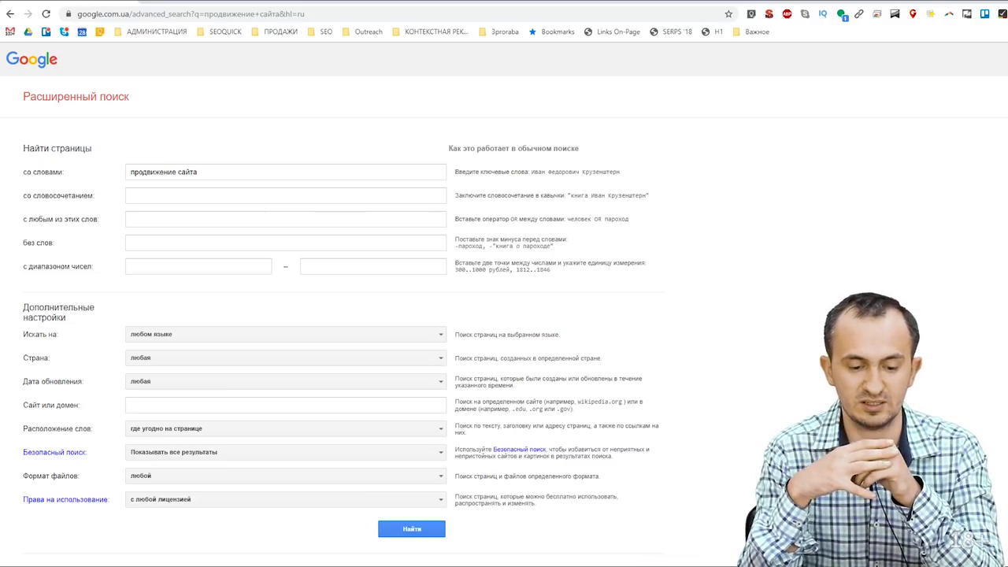
Step: Move "продвижение сайта" from the all-words field to the exact-phrase field, run the search and look through the results
triple_click(215, 169)
key("ctrl+x")
left_click(165, 194)
key("ctrl+v")
left_click(410, 530)
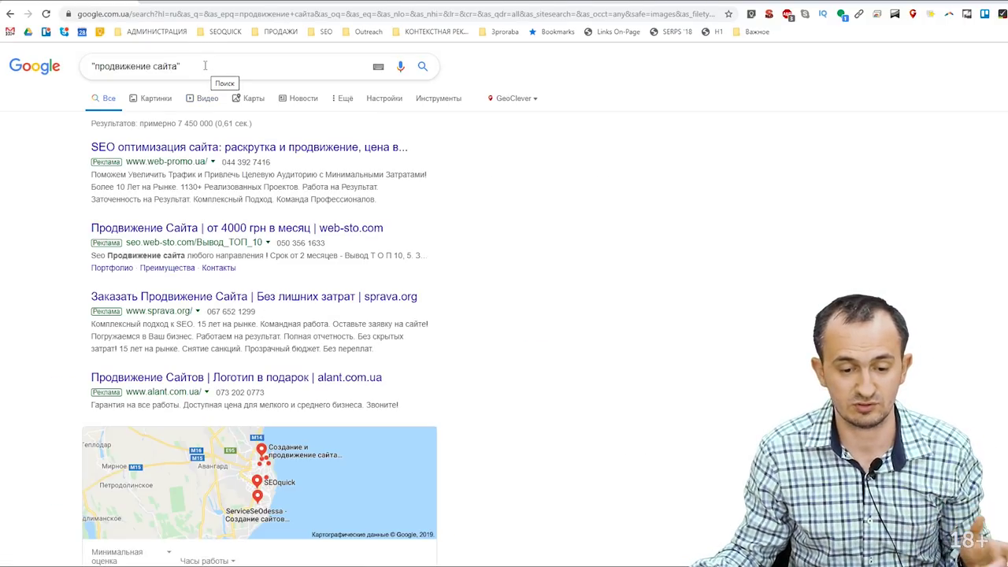
scroll(215, 402, "down", 4)
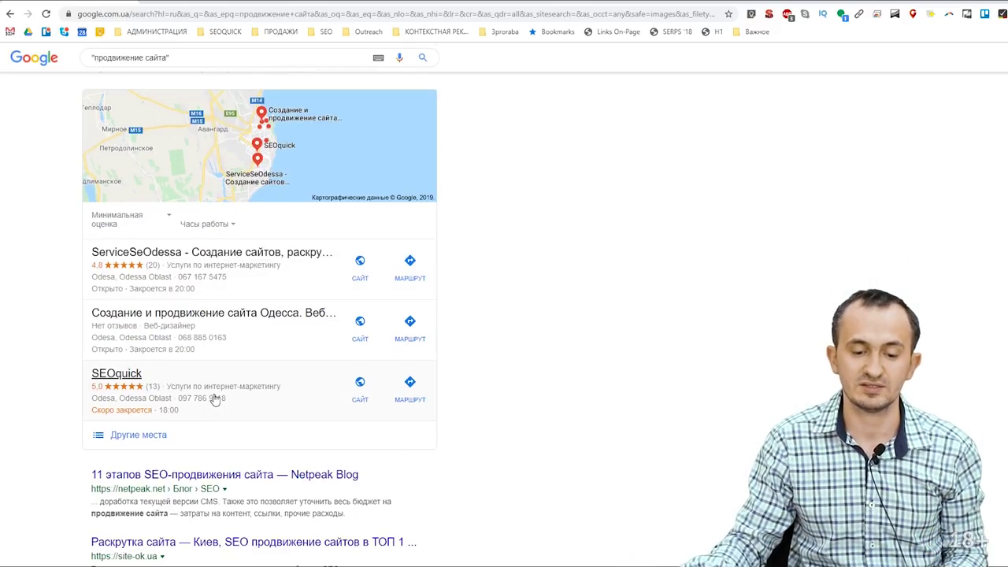
scroll(215, 401, "down", 4)
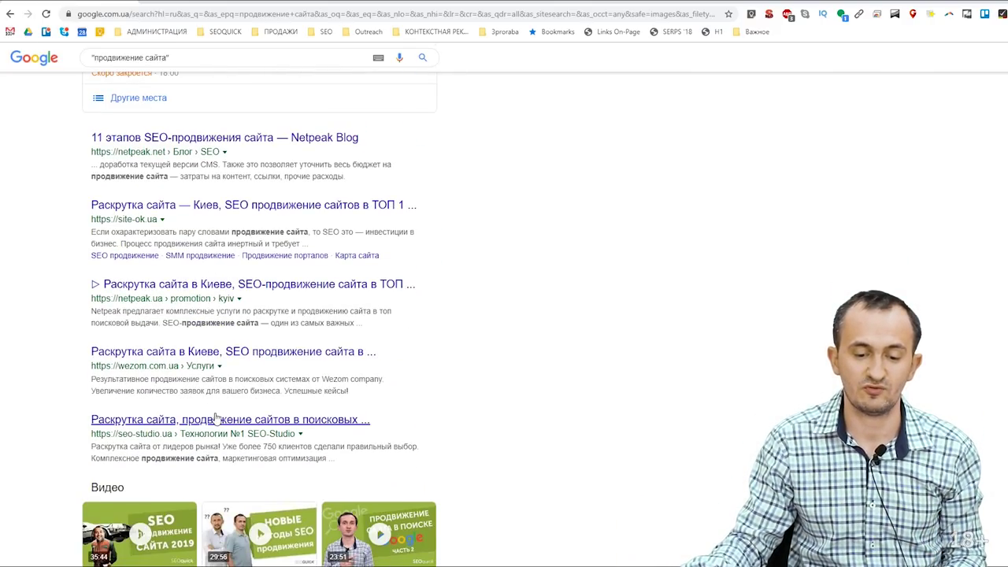
Step: Return to advanced search, clear the exact phrase, and search for any of the words with "продвижение OR сайта"
left_click(9, 13)
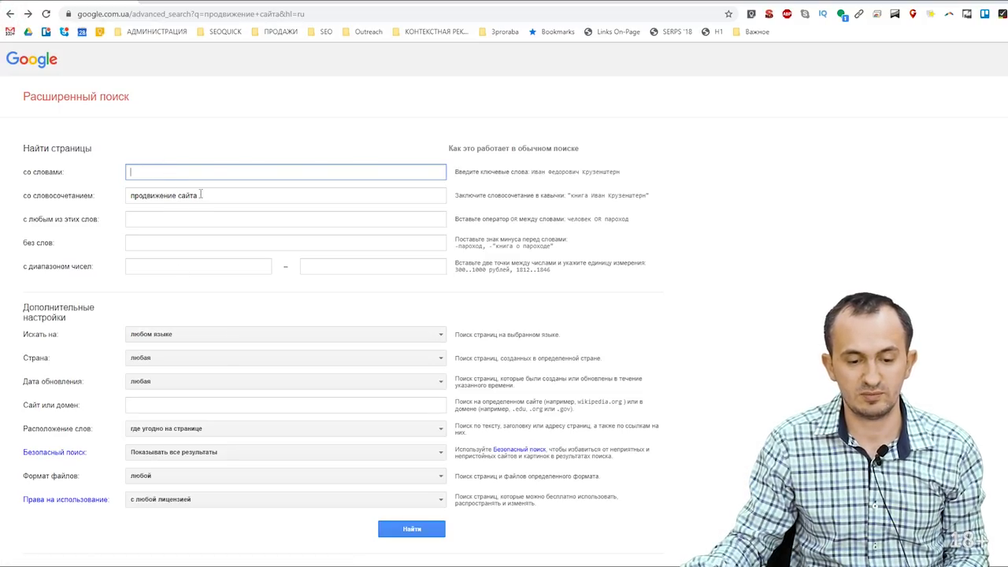
triple_click(211, 196)
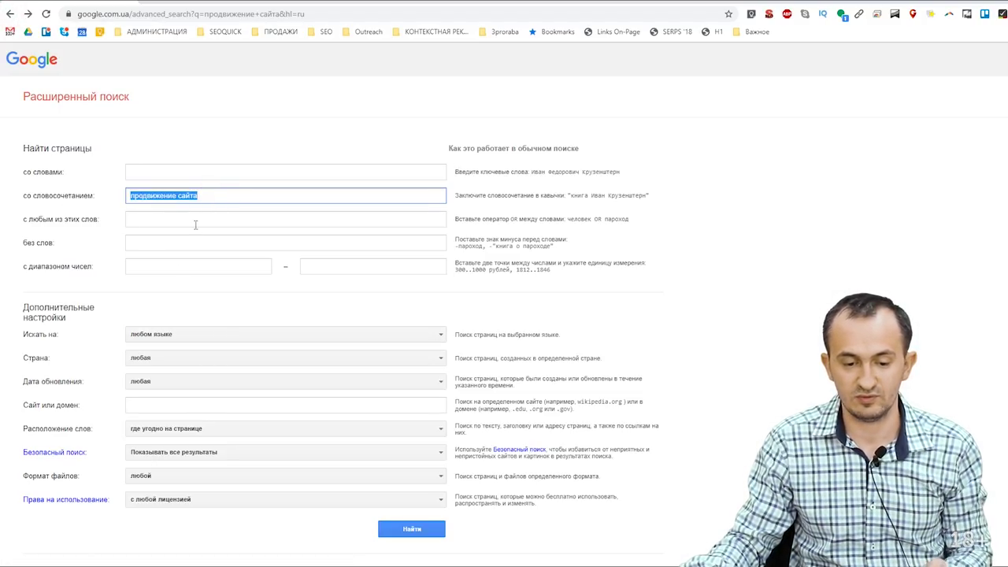
key("BackSpace")
left_click(190, 219)
key("ctrl+v")
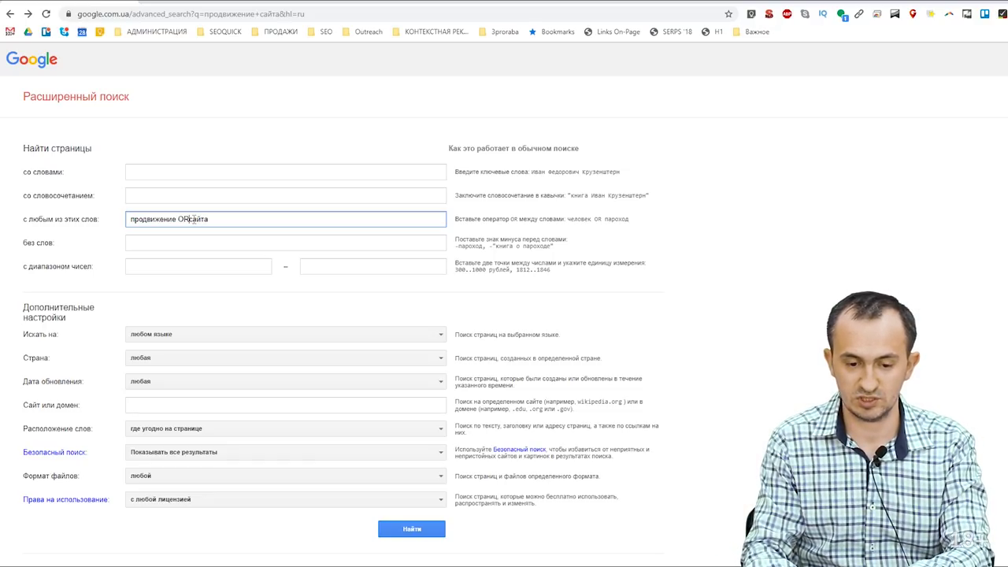
key("Return")
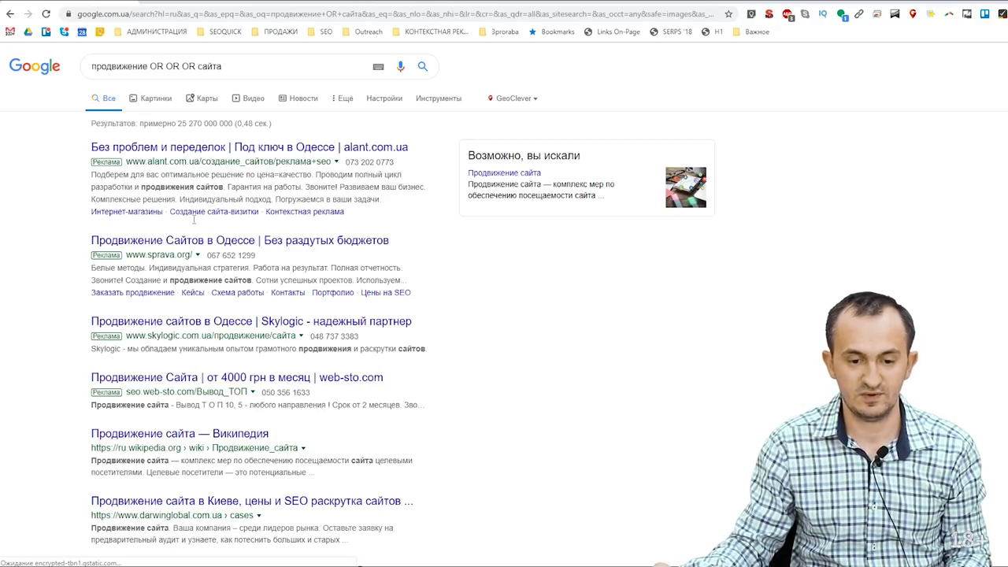
Step: Return to the form, remove OR from the any-of-these-words field to leave "продвижение сайта", and rerun the search to review its results
left_click(9, 13)
left_click(191, 219)
key("BackSpace")
key("BackSpace")
key("BackSpace")
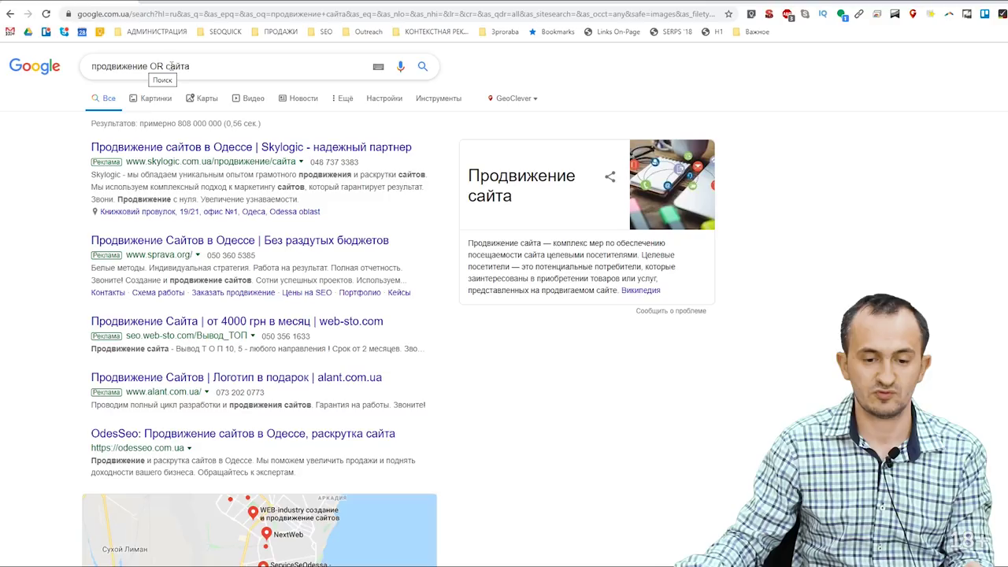
scroll(220, 342, "down", 9)
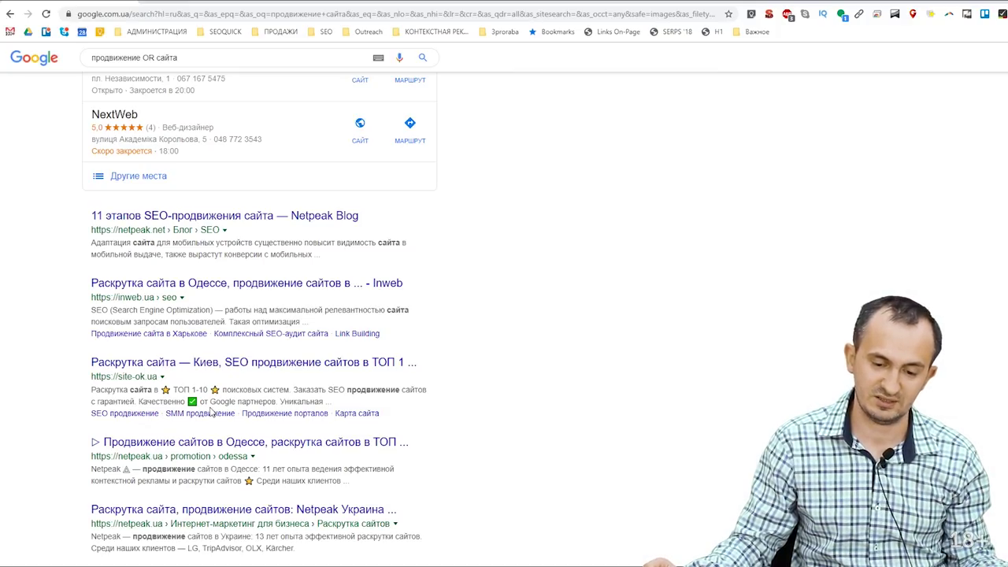
scroll(256, 444, "down", 2)
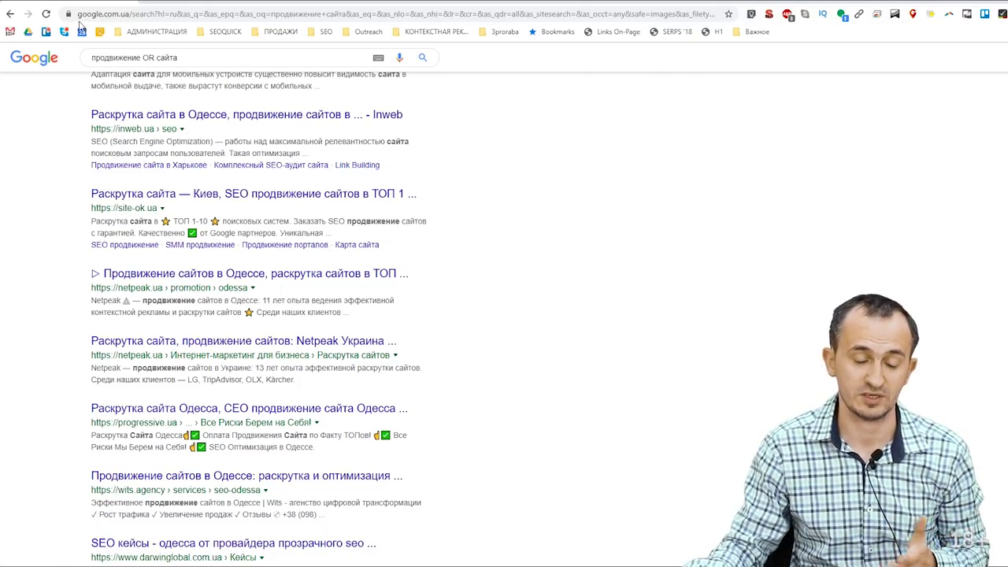
Step: Back in advanced search, replace the any-word terms with a search for all words "продвижение сайта" excluding "ссылками"
left_click(10, 14)
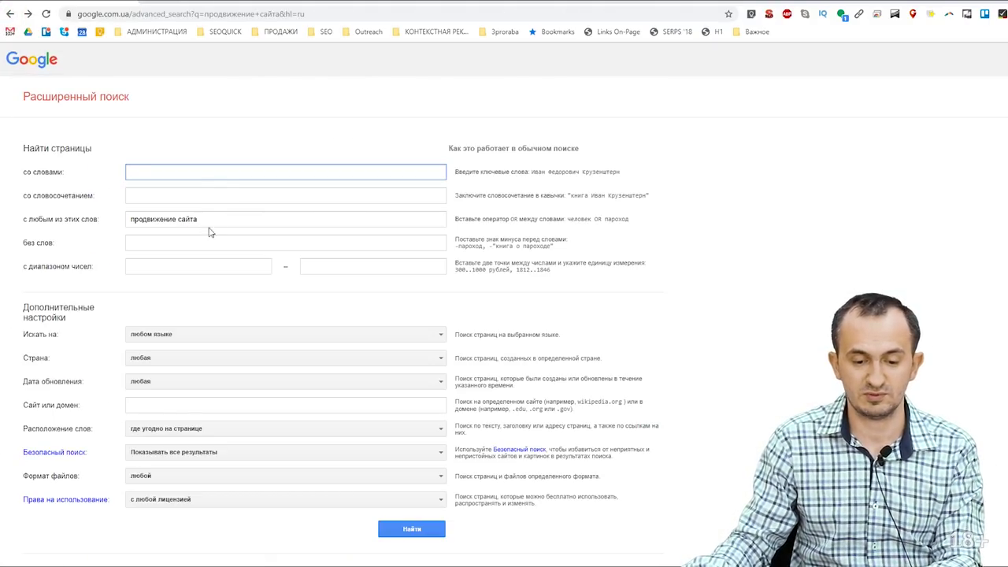
left_click(211, 220)
key("ctrl+a")
key("BackSpace")
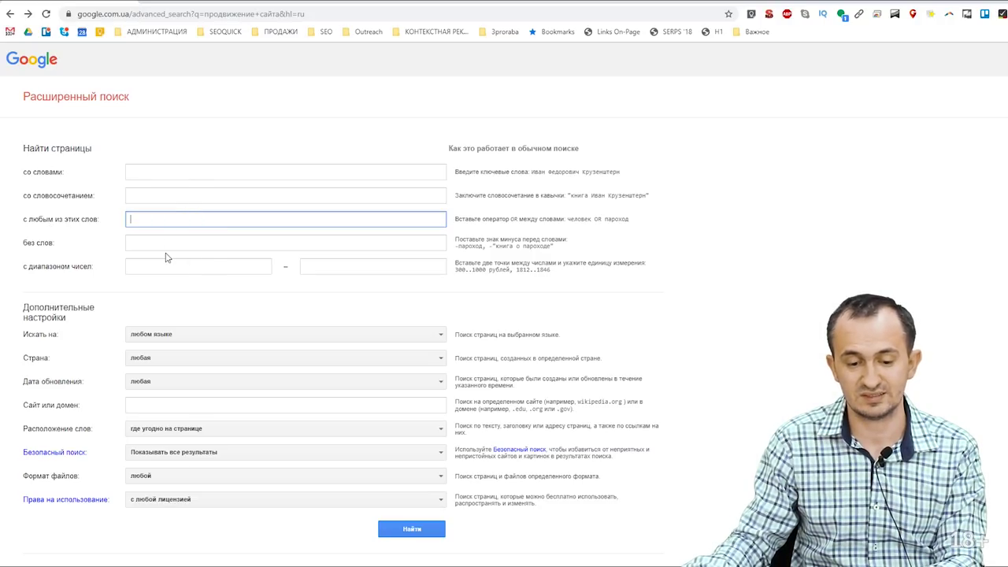
left_click(176, 173)
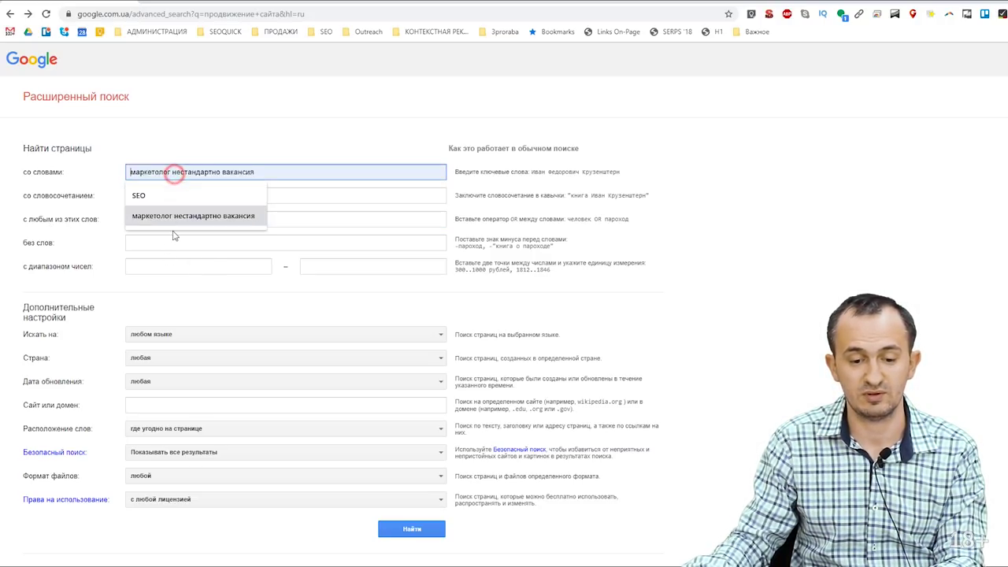
left_click(180, 218)
left_click(166, 241)
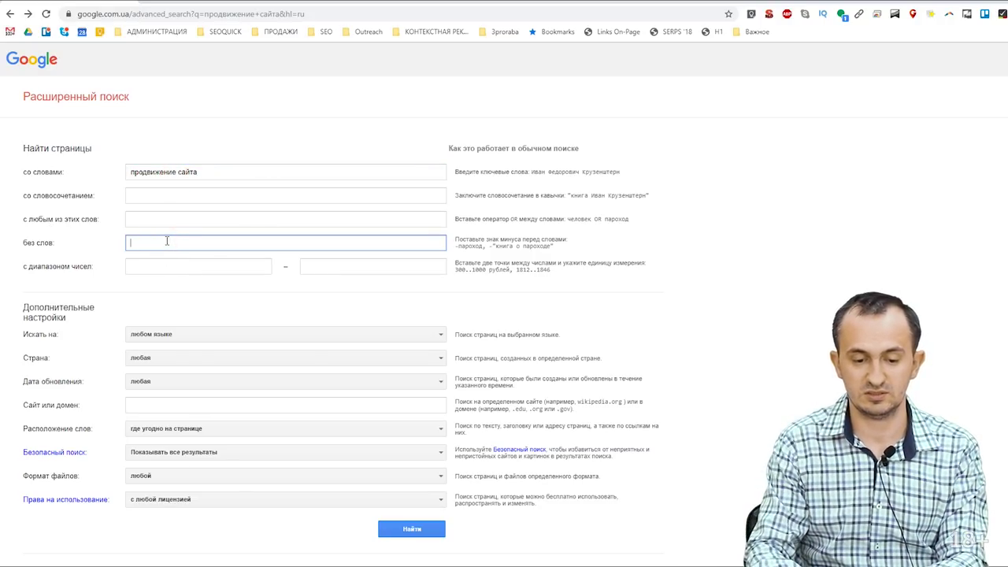
key("Return")
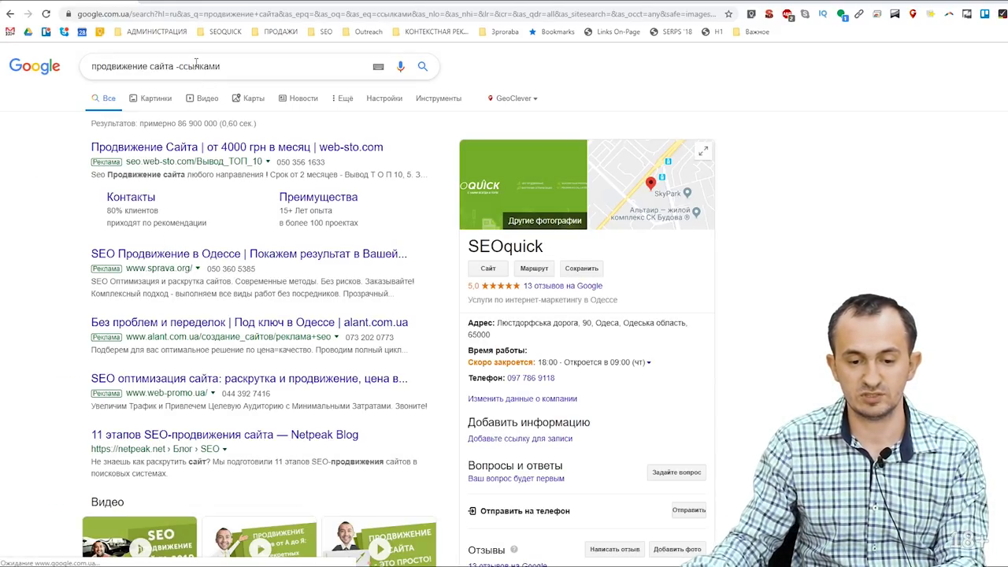
Step: Examine the minus-word part of the query and check the result snippets for further words to exclude
left_click_drag(176, 66, 217, 70)
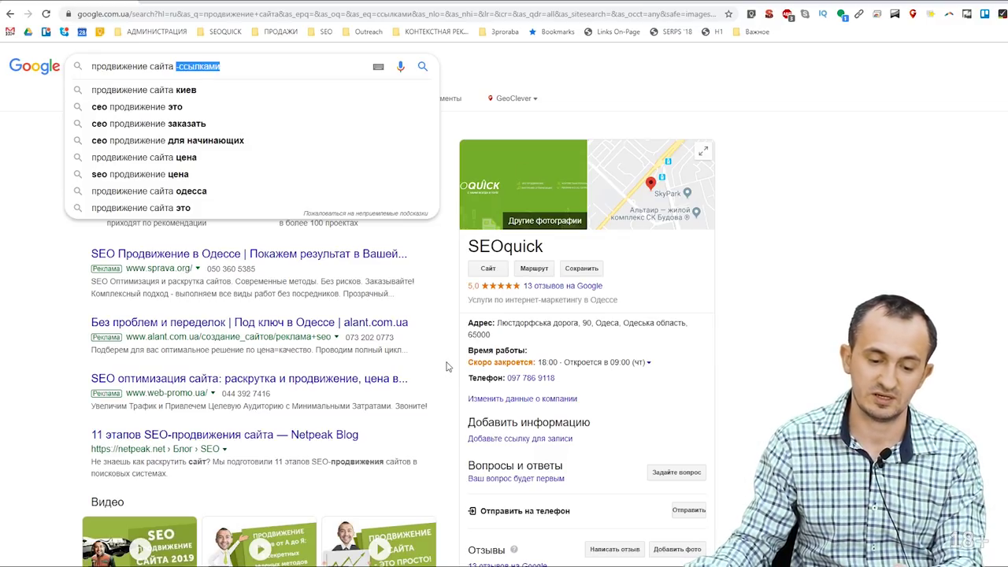
left_click(807, 279)
scroll(206, 358, "down", 5)
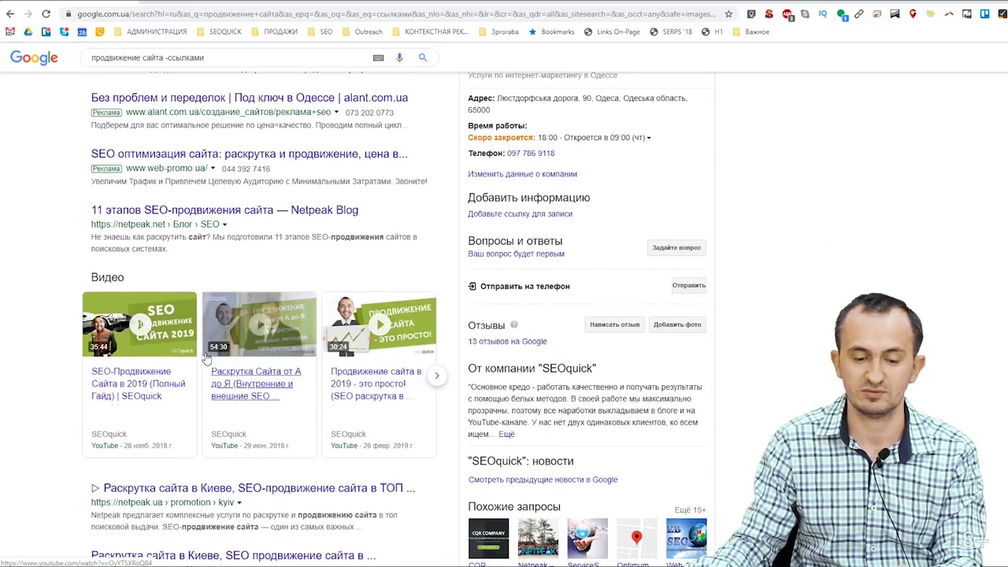
scroll(247, 389, "down", 2)
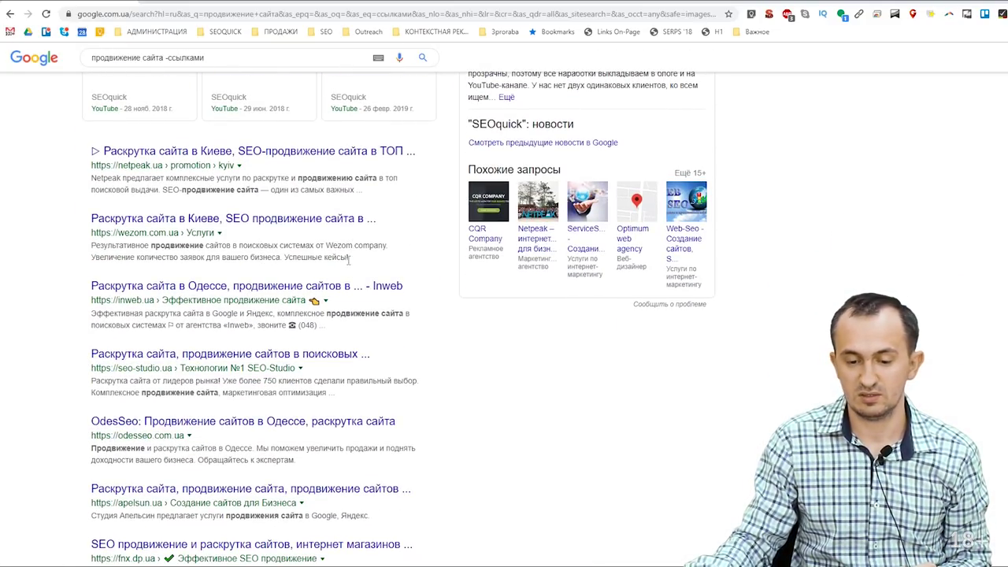
scroll(197, 362, "down", 2)
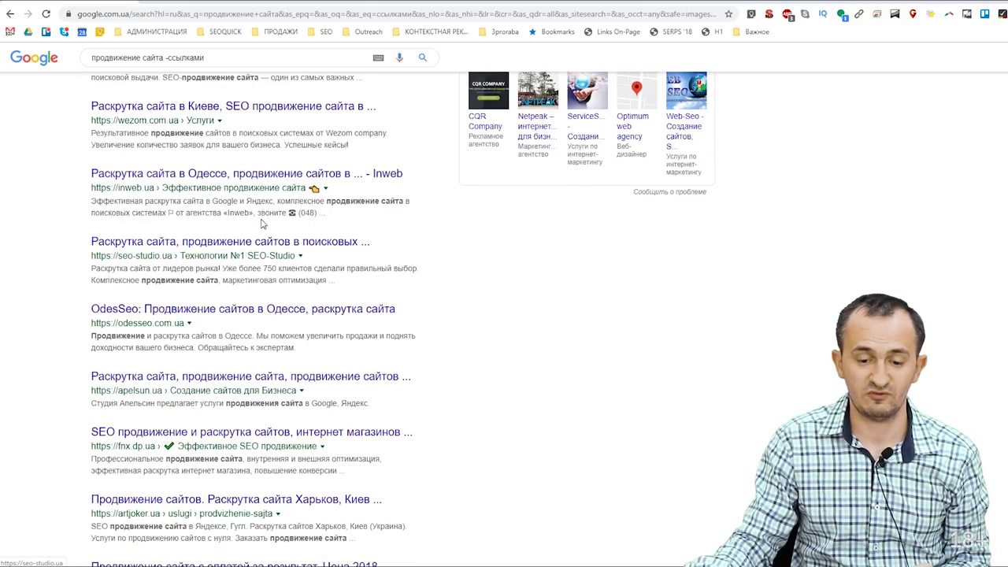
scroll(180, 274, "up", 1)
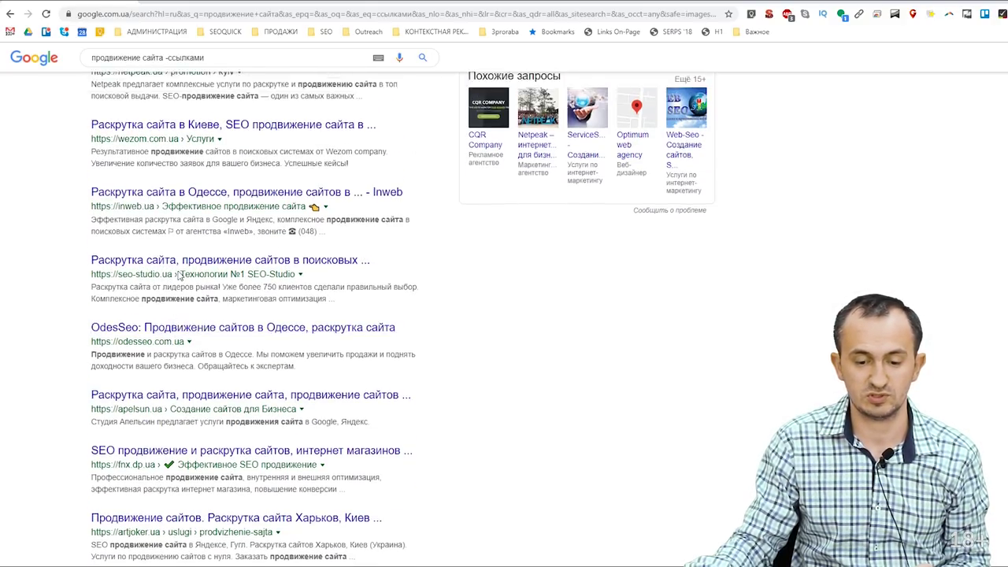
scroll(180, 274, "up", 10)
Step: Add "-Яндекс" to the query "продвижение сайта -ссылками", rerun the search and look through the results
left_click(247, 68)
key("Escape")
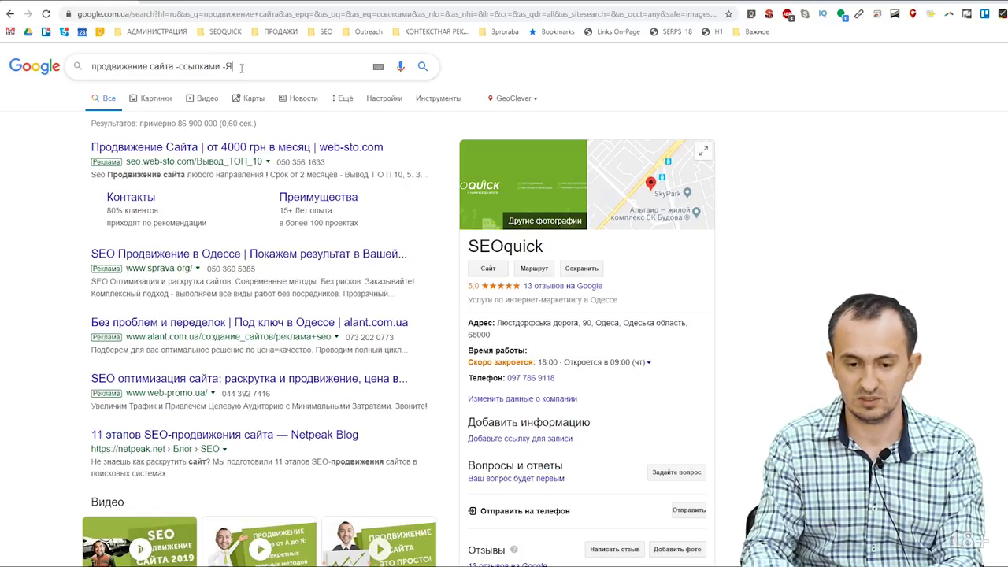
key("Return")
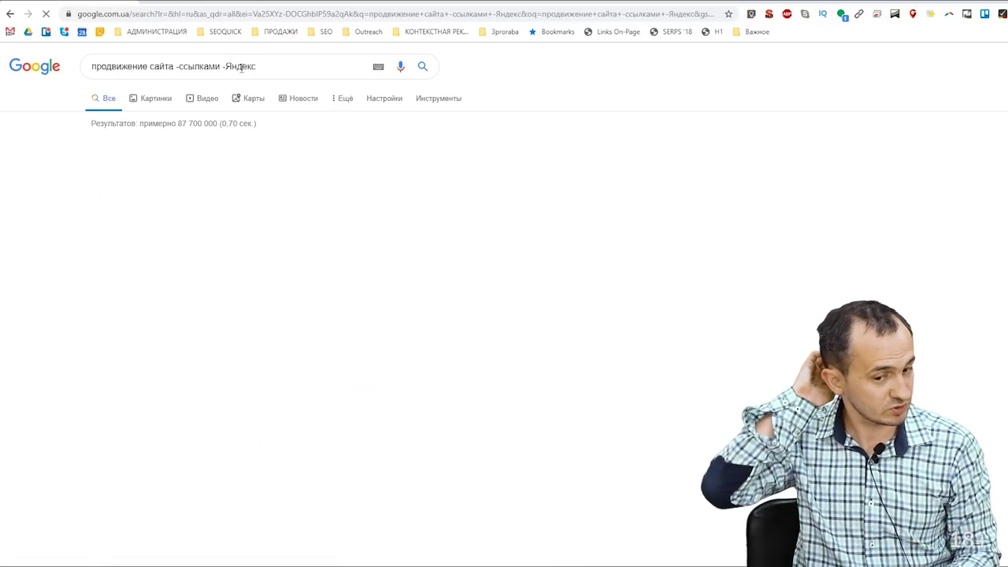
scroll(222, 438, "down", 9)
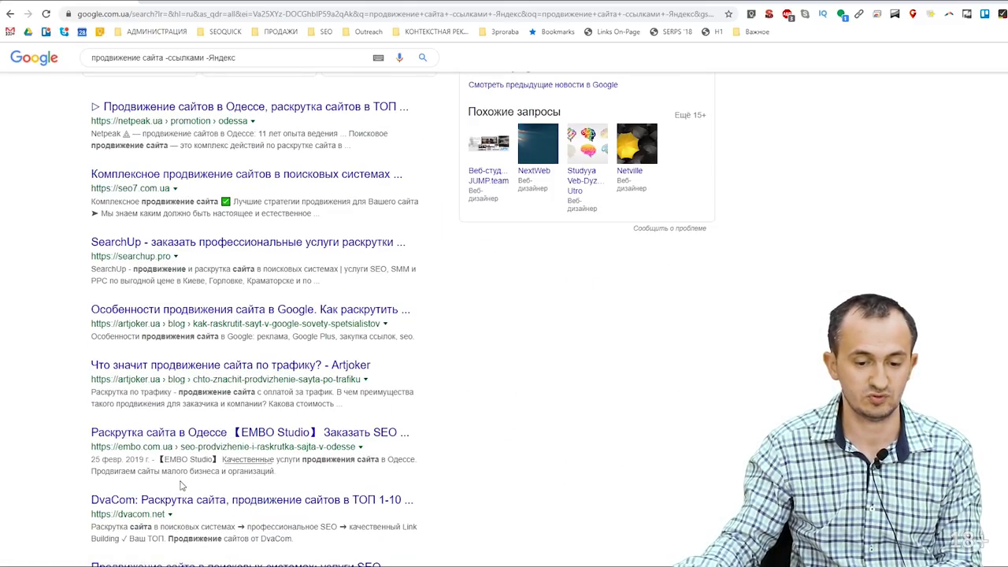
Step: Return to the advanced search form and look at its number-range field and the list of page languages
scroll(340, 526, "down", 2)
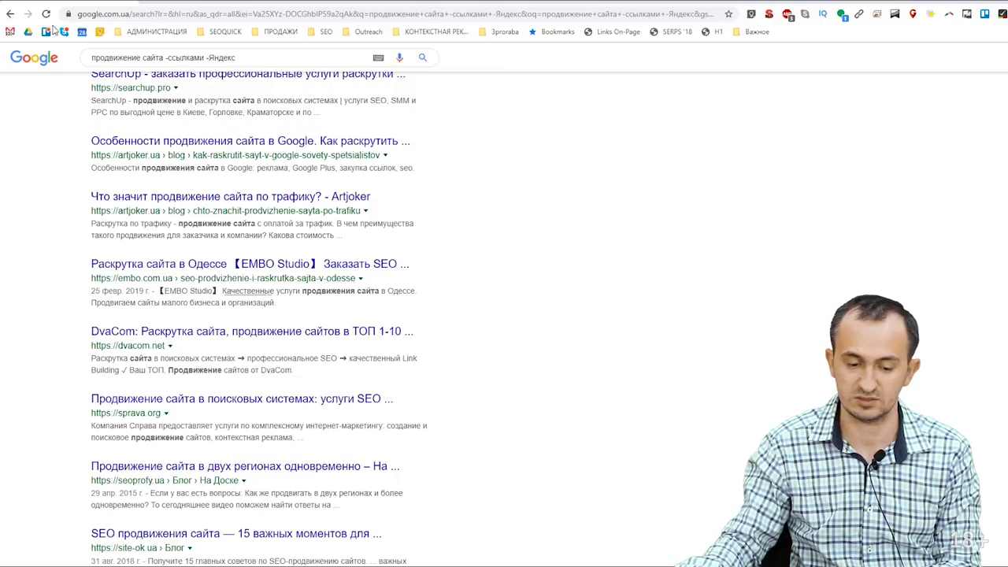
left_click(9, 13)
left_click(9, 13)
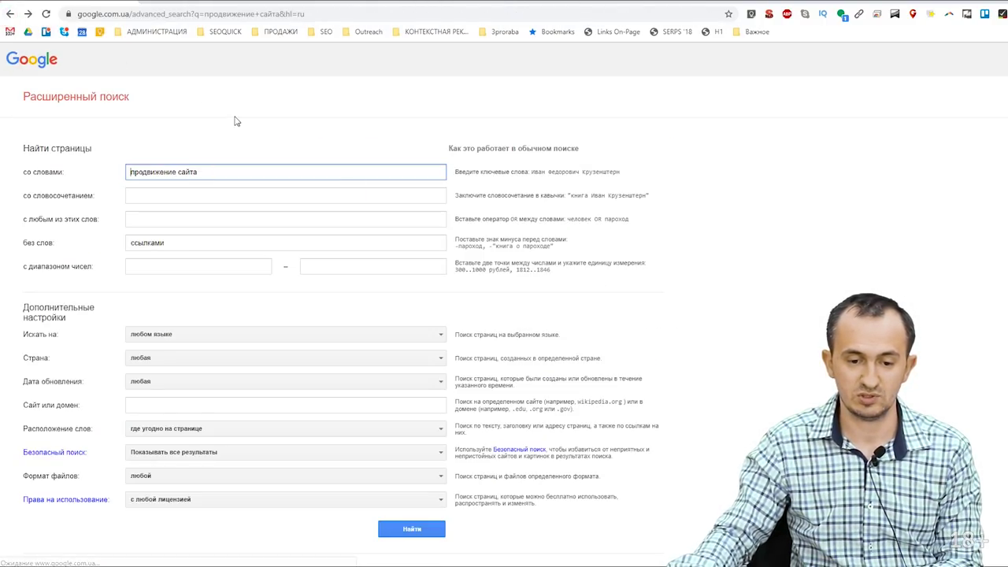
left_click(166, 267)
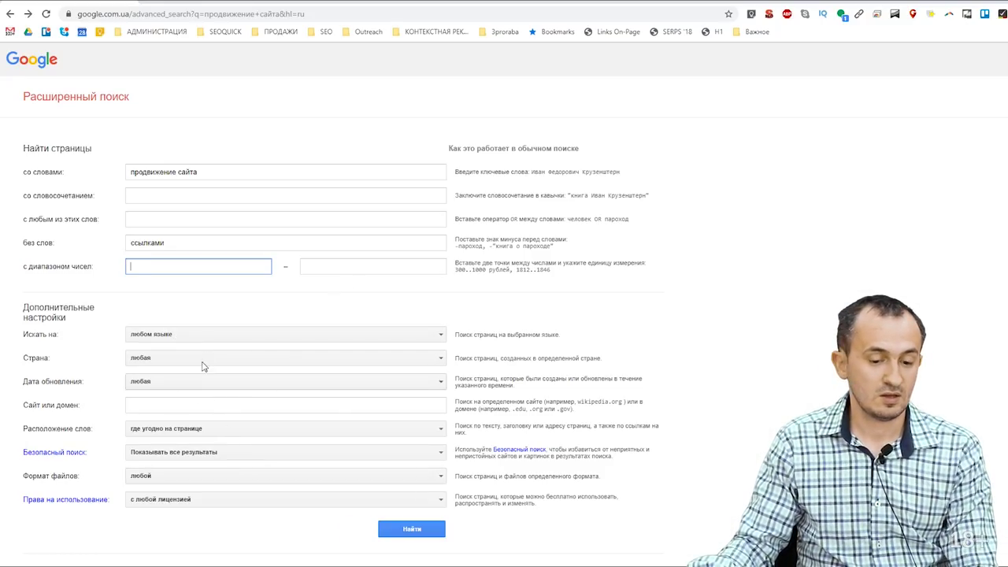
left_click(225, 337)
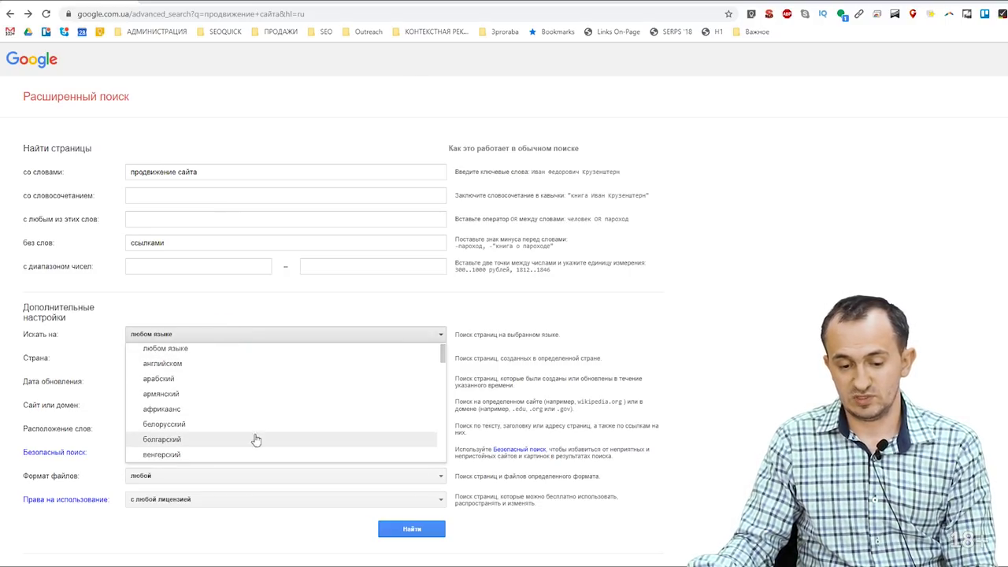
left_click(679, 308)
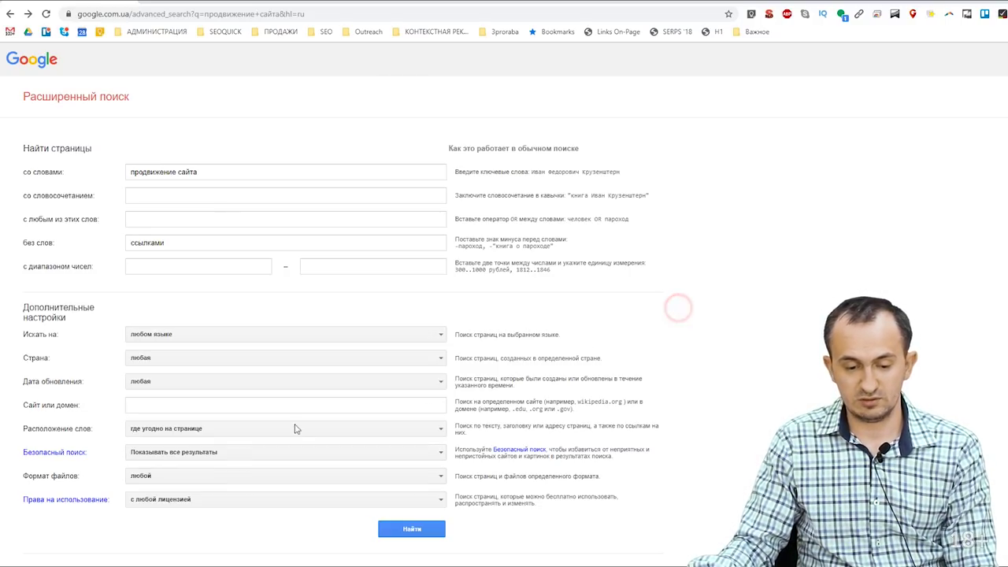
Step: Restrict the advanced search to pages from the country Беларусь
left_click(207, 358)
scroll(215, 438, "down", 3)
scroll(218, 443, "up", 3)
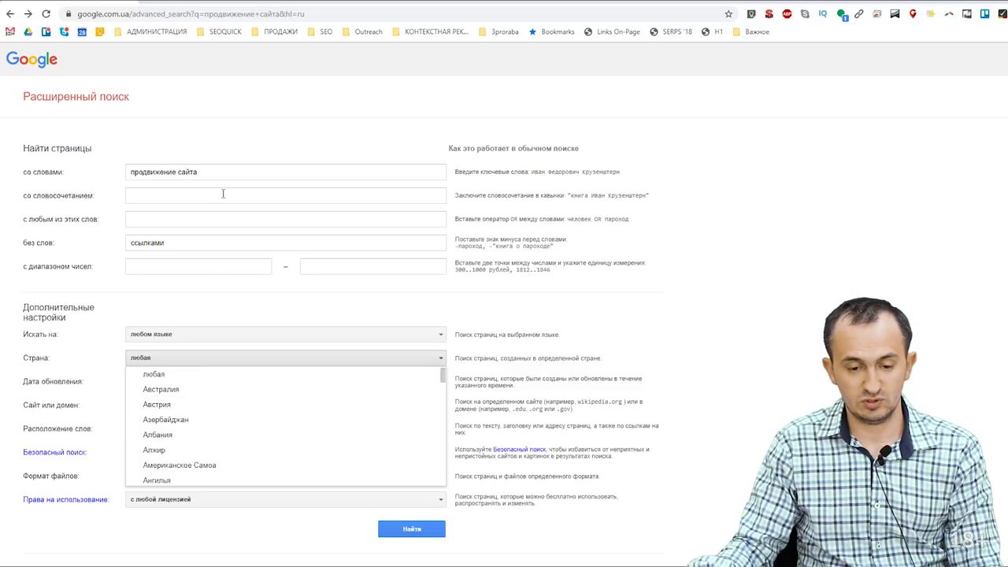
scroll(200, 429, "down", 3)
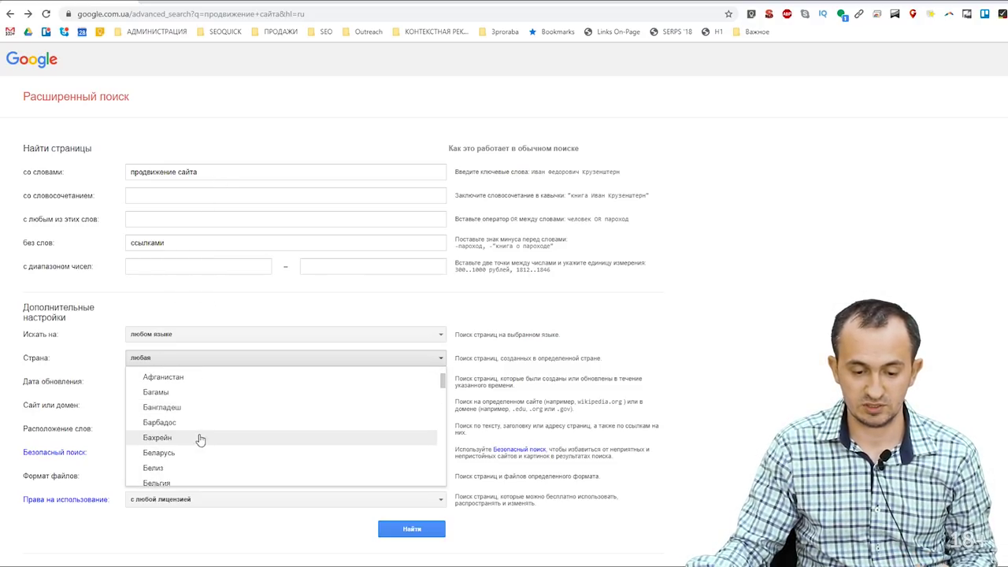
left_click(200, 462)
Step: Set the page language in the advanced search form to русский
left_click(169, 335)
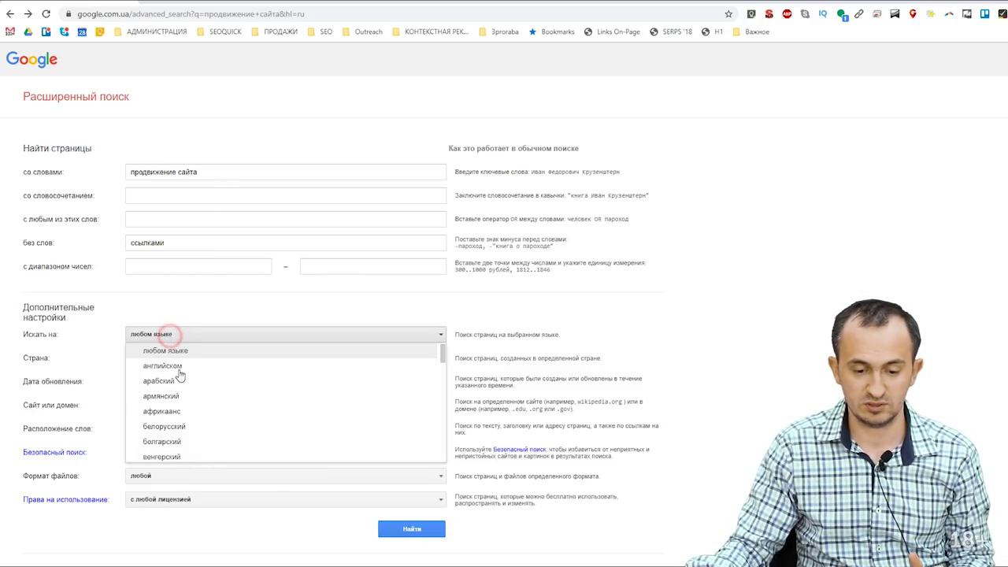
scroll(194, 429, "down", 10)
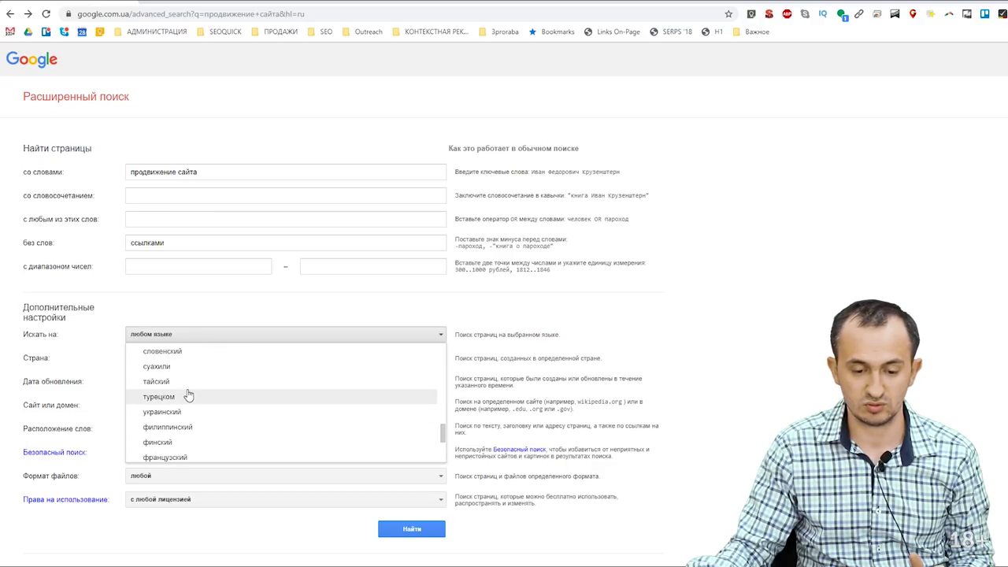
scroll(189, 397, "up", 3)
left_click(184, 364)
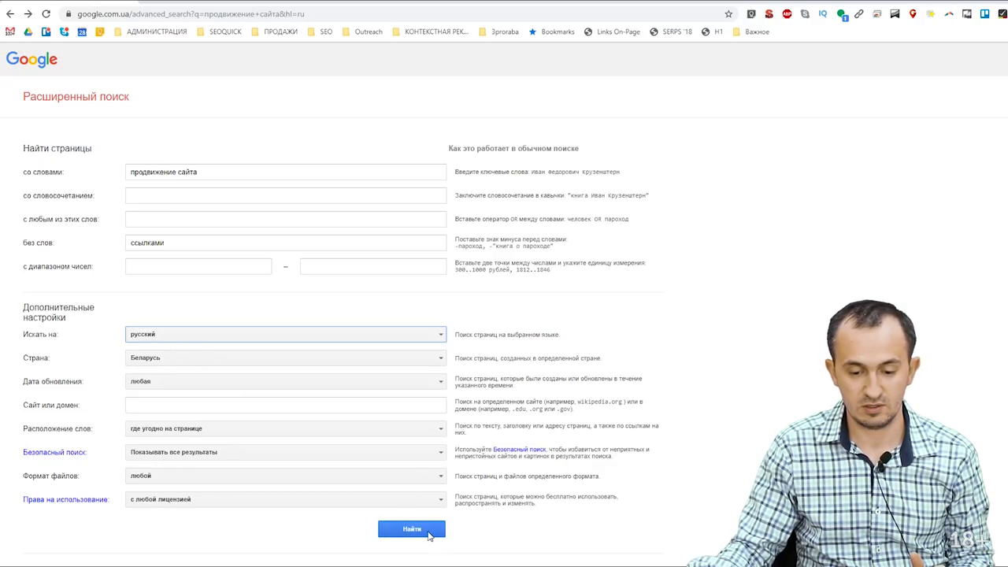
Step: Run the search and look through the results for pages from the chosen country
left_click(427, 532)
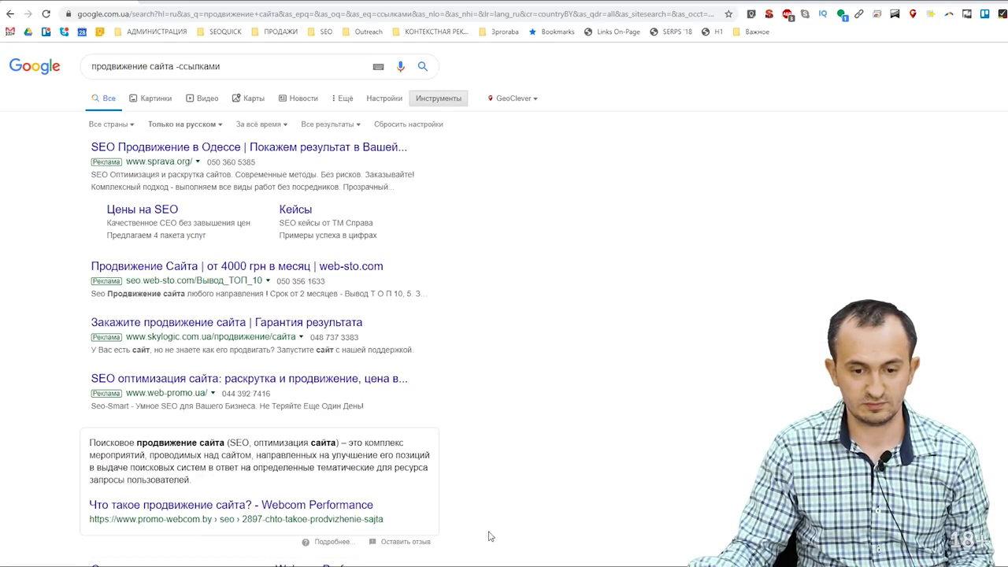
scroll(422, 470, "down", 4)
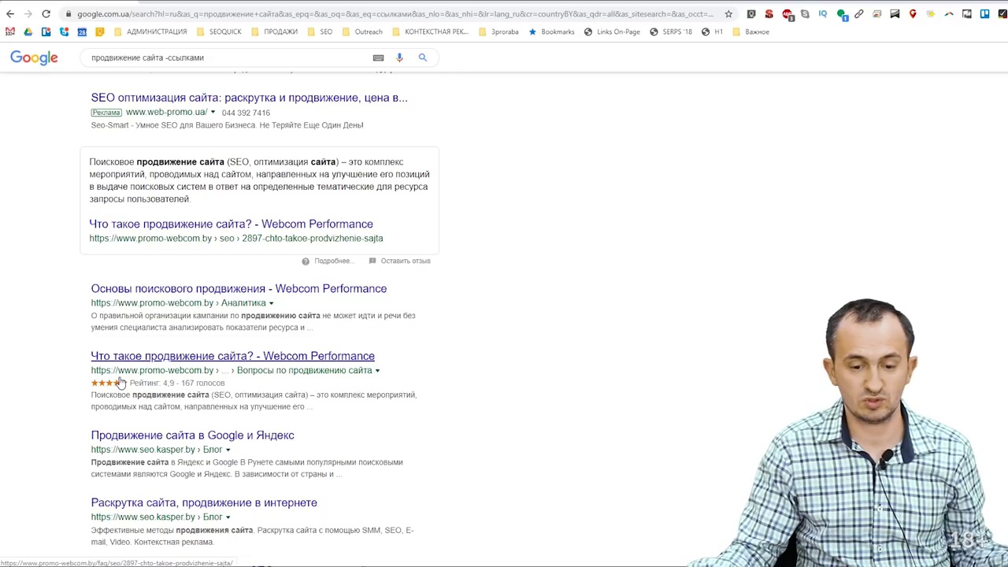
scroll(207, 435, "down", 3)
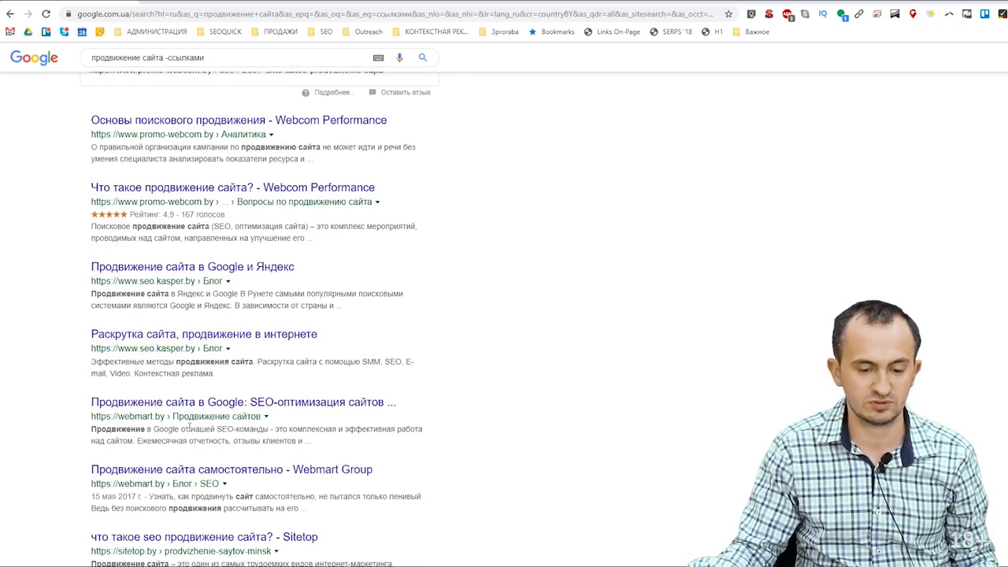
scroll(206, 472, "up", 9)
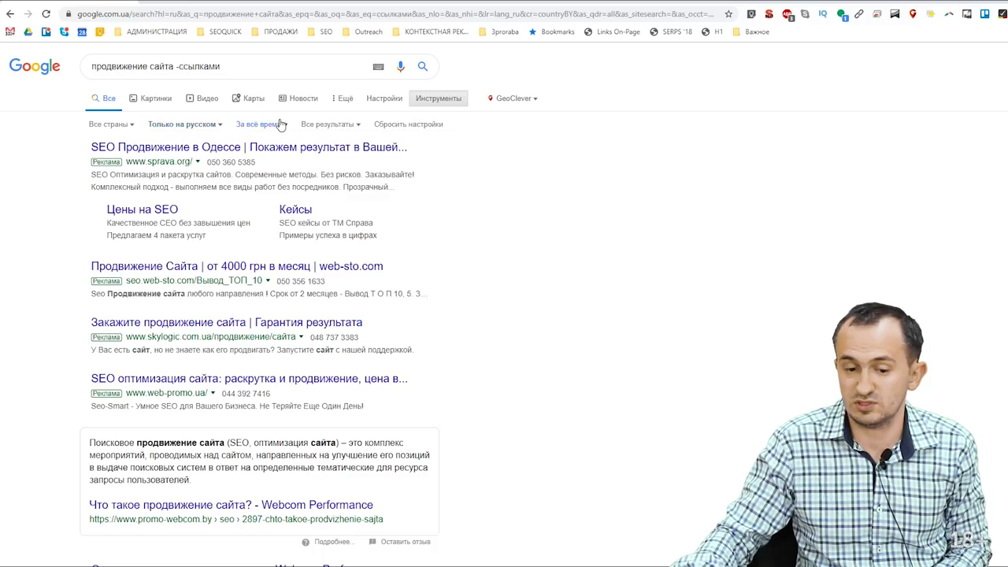
Step: Reopen advanced search for the current query and set the country back to любая
left_click(432, 104)
left_click(433, 103)
left_click(437, 103)
left_click(384, 98)
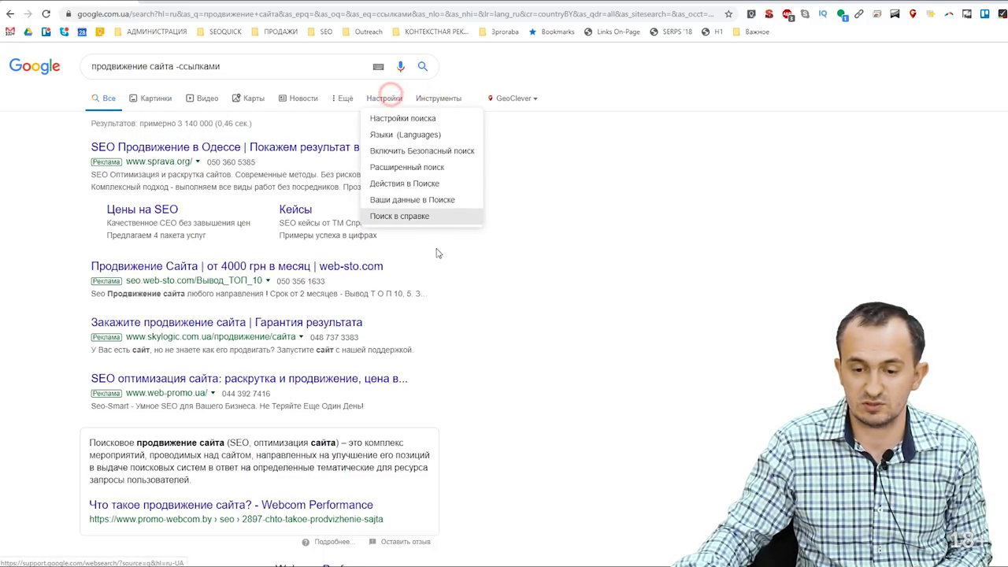
left_click(411, 167)
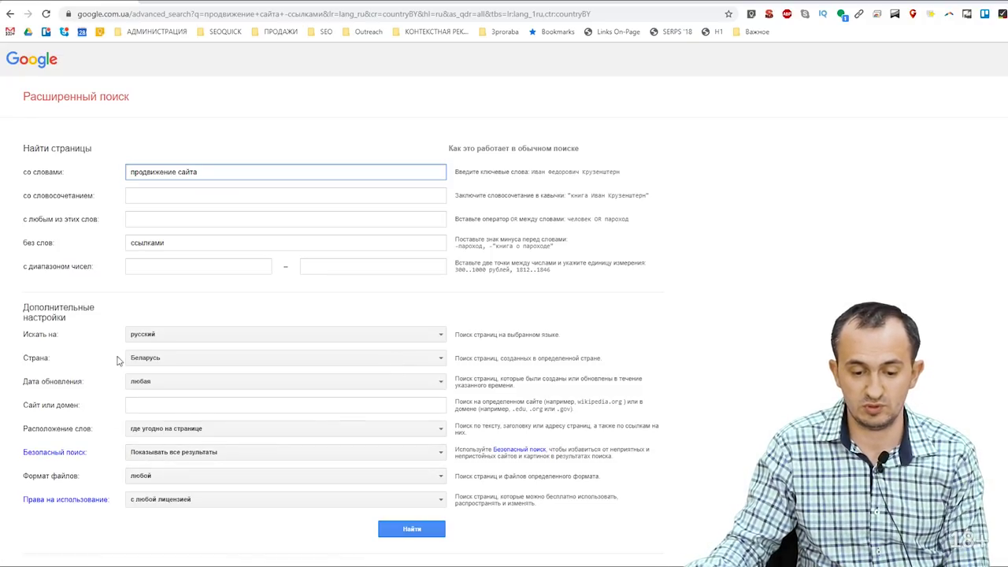
left_click(184, 357)
scroll(192, 390, "up", 4)
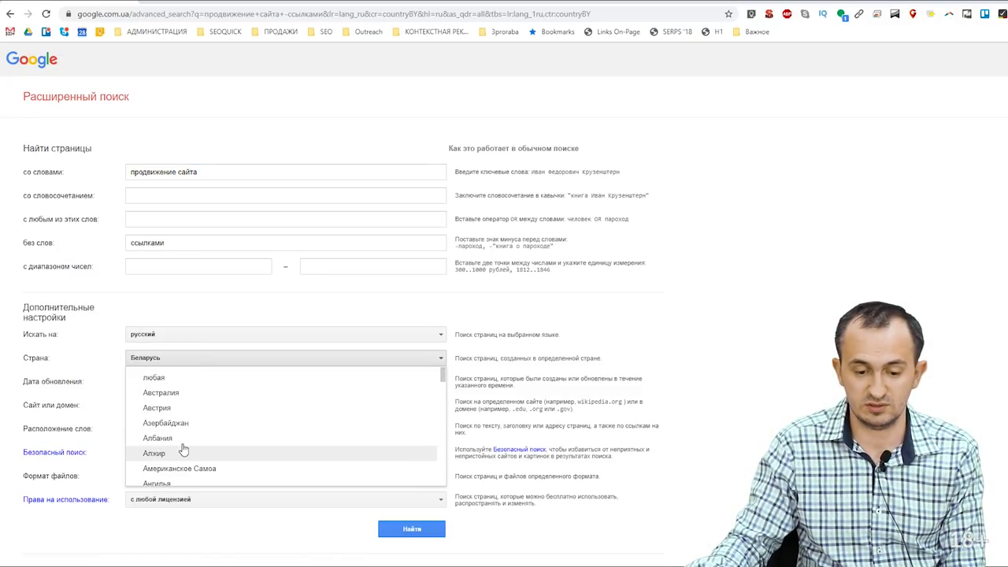
left_click(165, 373)
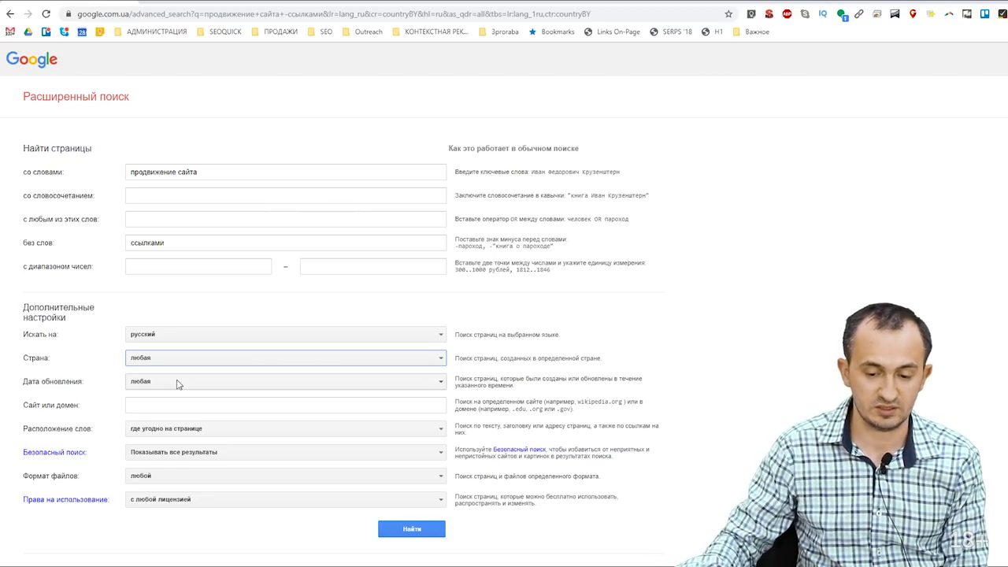
Step: Limit the update date to последний месяц and run the search
left_click(169, 385)
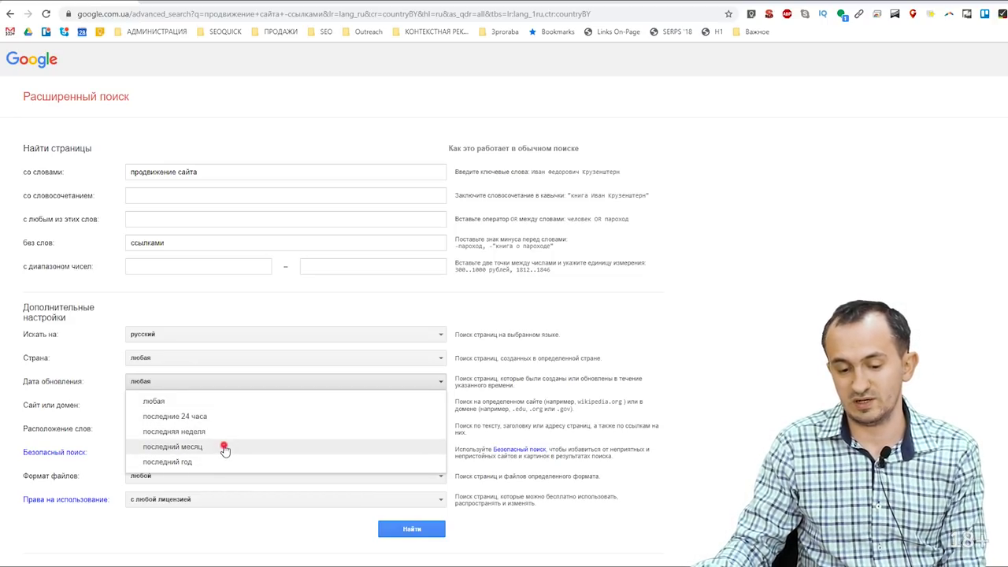
left_click(225, 445)
left_click(402, 530)
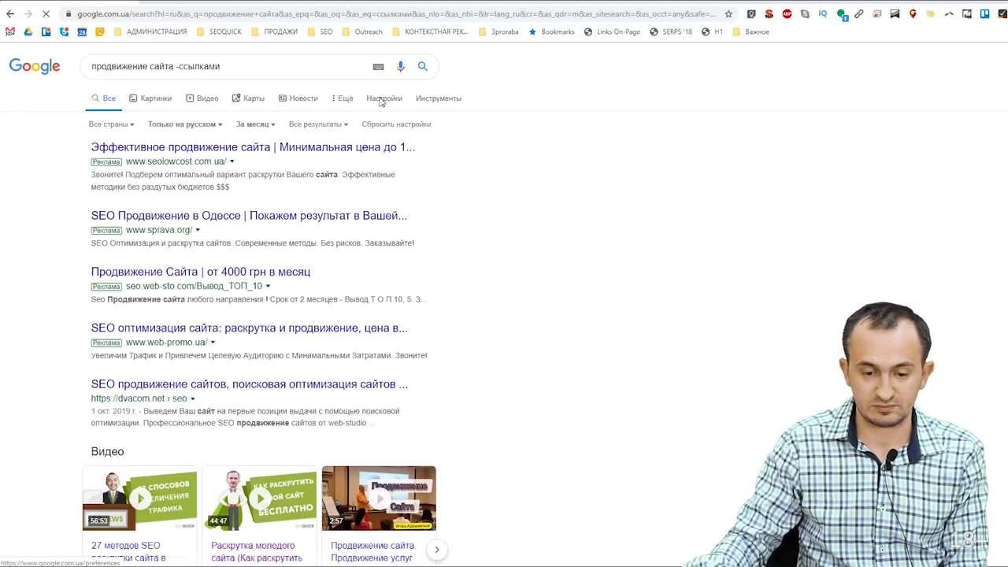
Step: Look through the last-month results and check the publication dates in their snippets
scroll(383, 257, "down", 5)
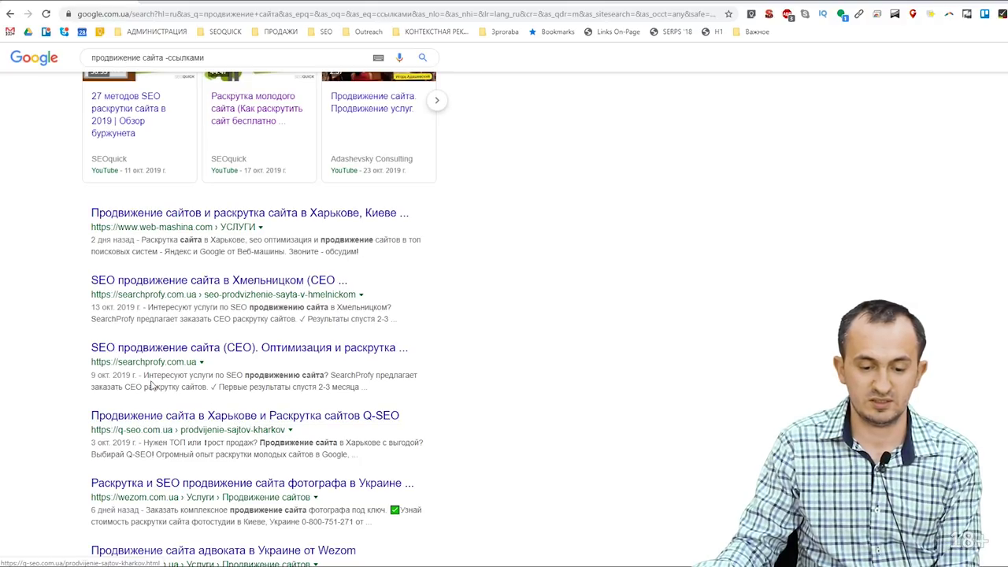
left_click_drag(132, 376, 88, 382)
left_click_drag(137, 307, 74, 315)
scroll(117, 440, "down", 2)
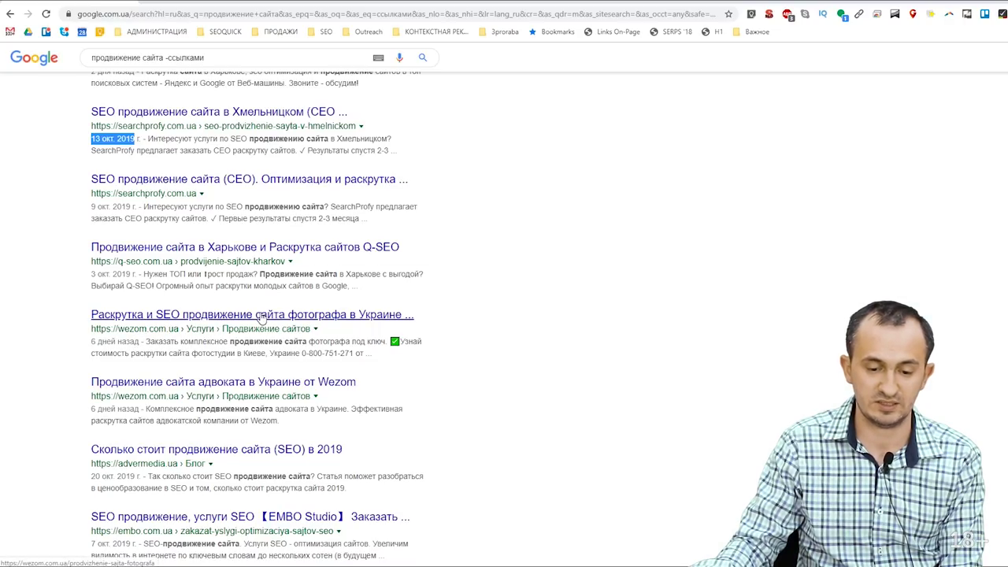
scroll(246, 342, "down", 5)
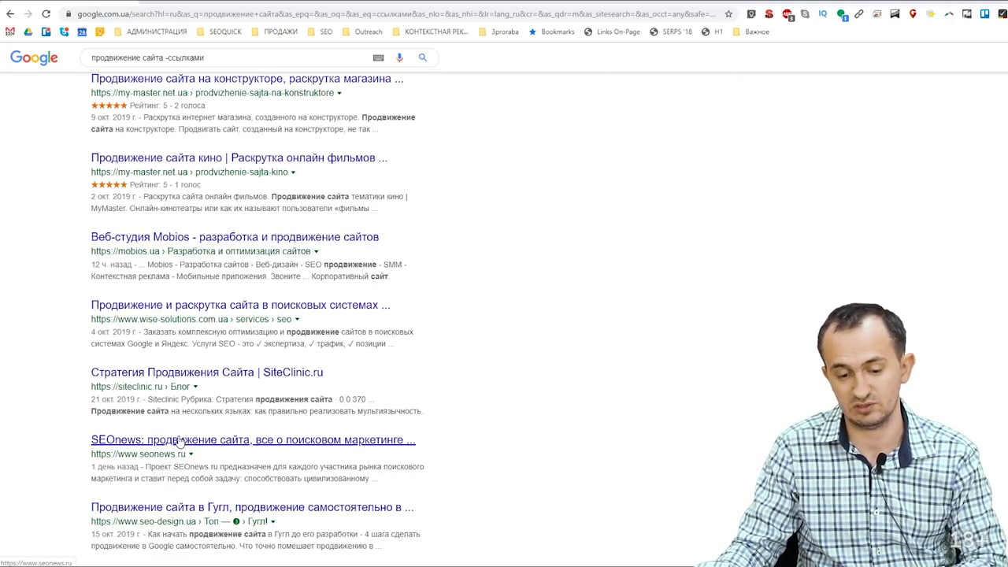
Step: Go through the further result pages to see how far they extend, and return to the first page
scroll(170, 448, "up", 5)
scroll(170, 448, "up", 10)
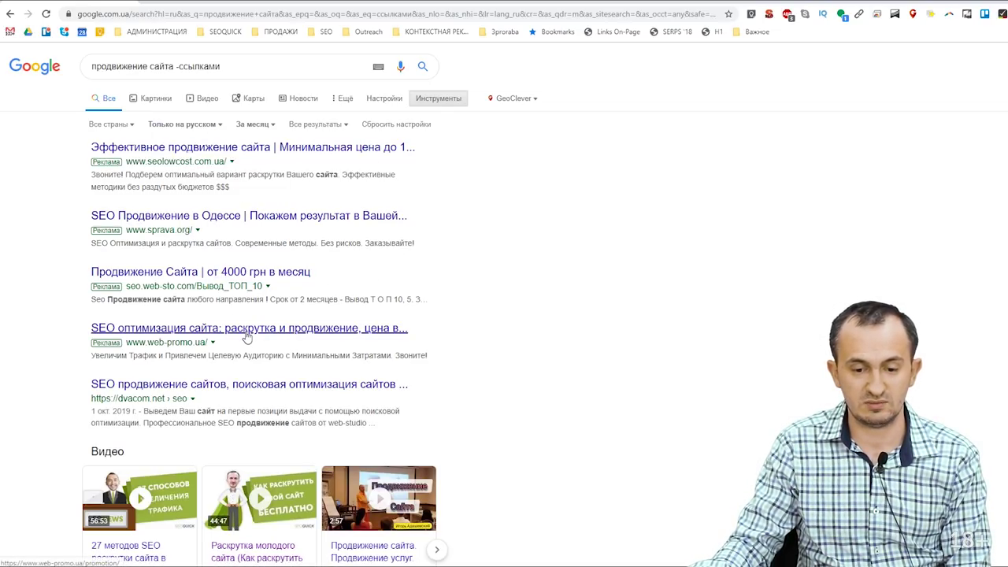
scroll(269, 336, "down", 2)
scroll(260, 315, "down", 10)
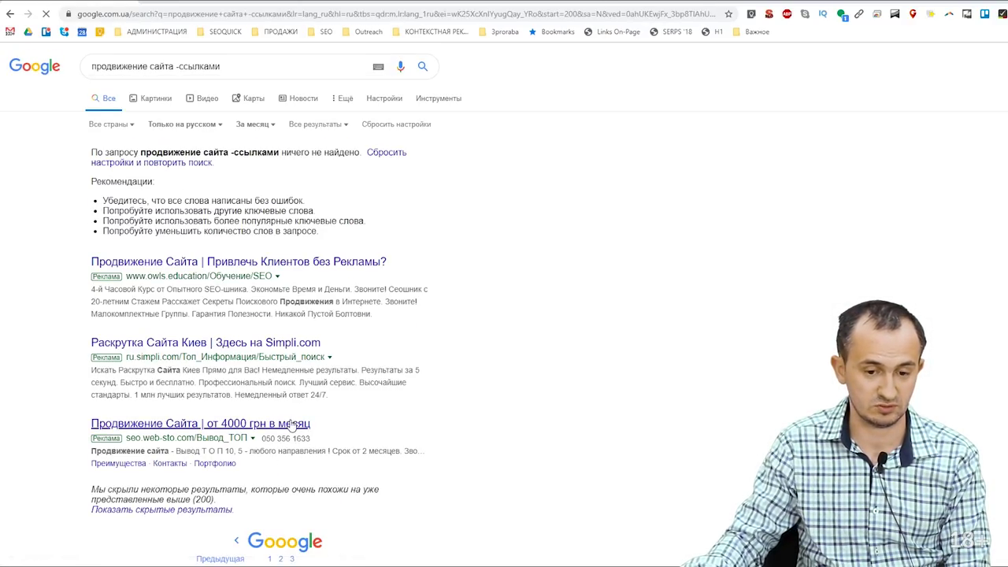
left_click(290, 496)
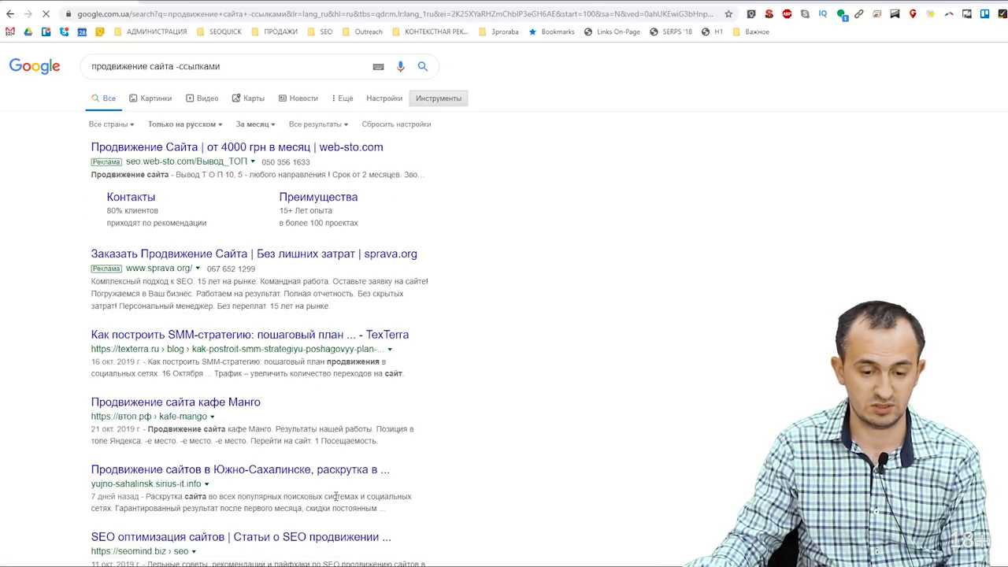
scroll(337, 495, "down", 20)
scroll(314, 546, "down", 10)
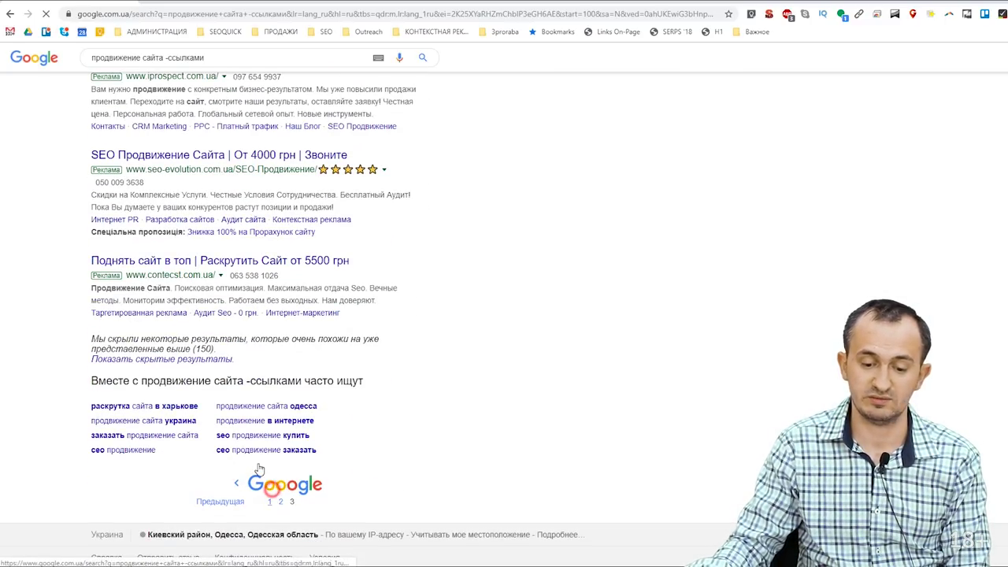
left_click(269, 491)
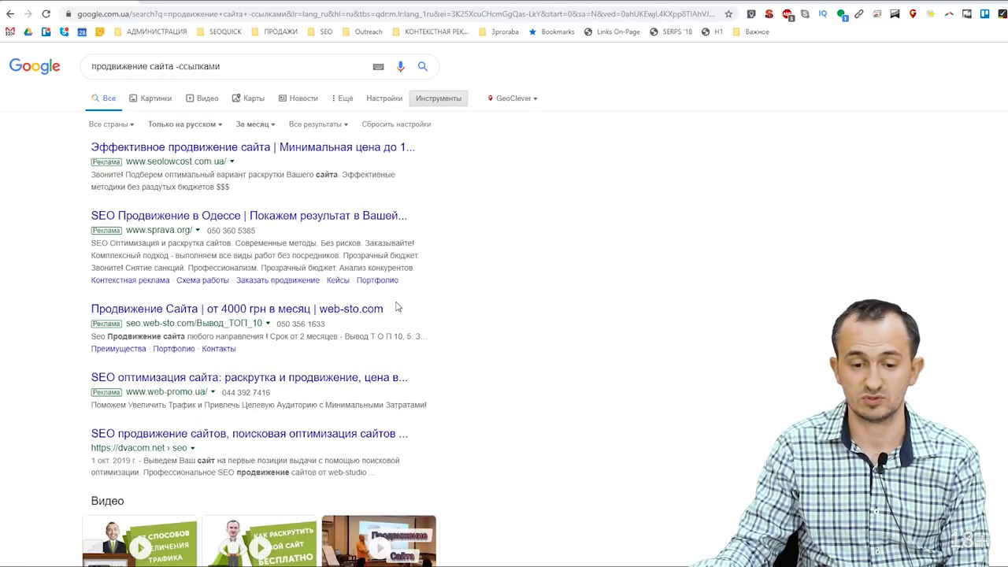
Step: Reopen advanced search and set safe search to "Показывать все результаты"
left_click(389, 98)
left_click(425, 165)
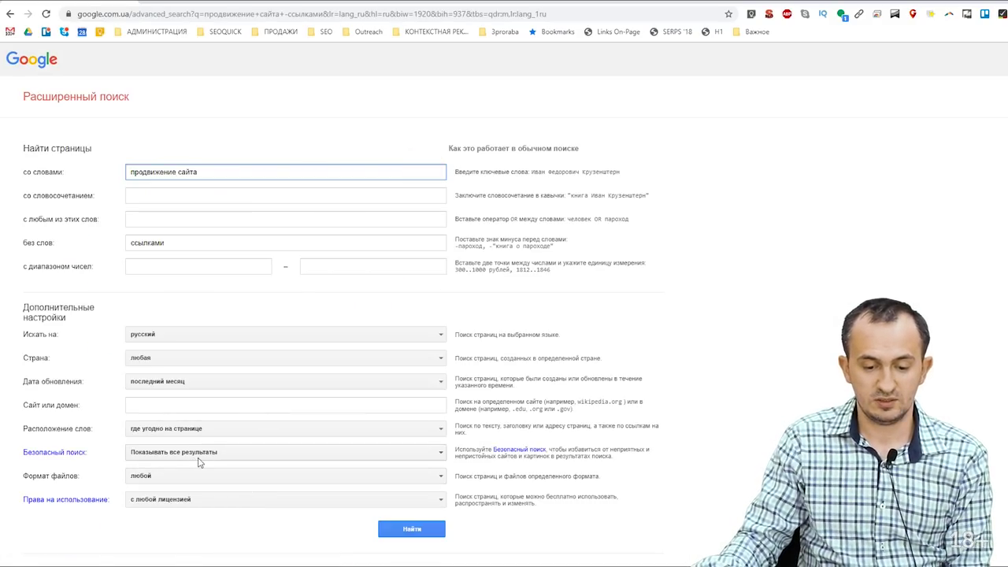
left_click(203, 450)
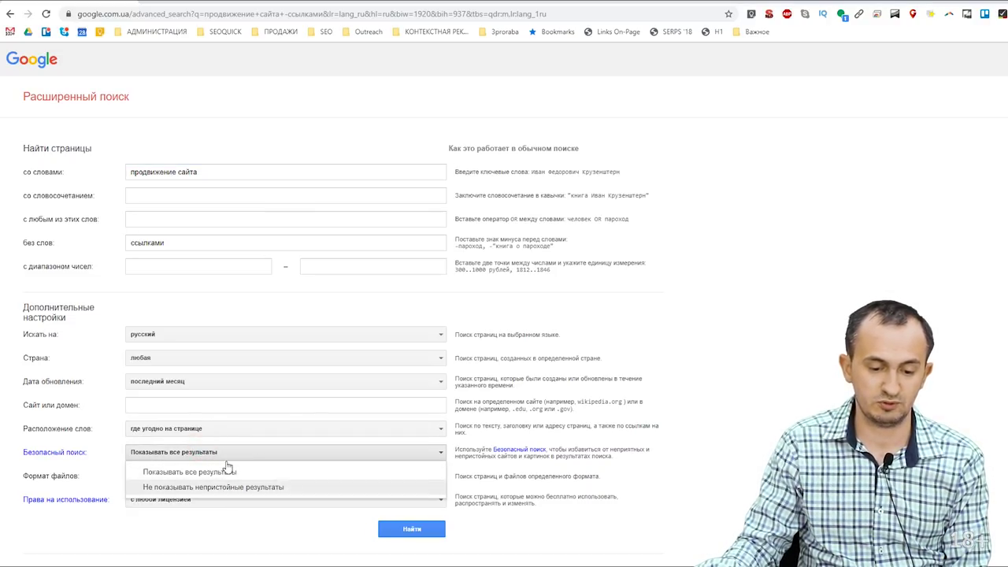
left_click(226, 471)
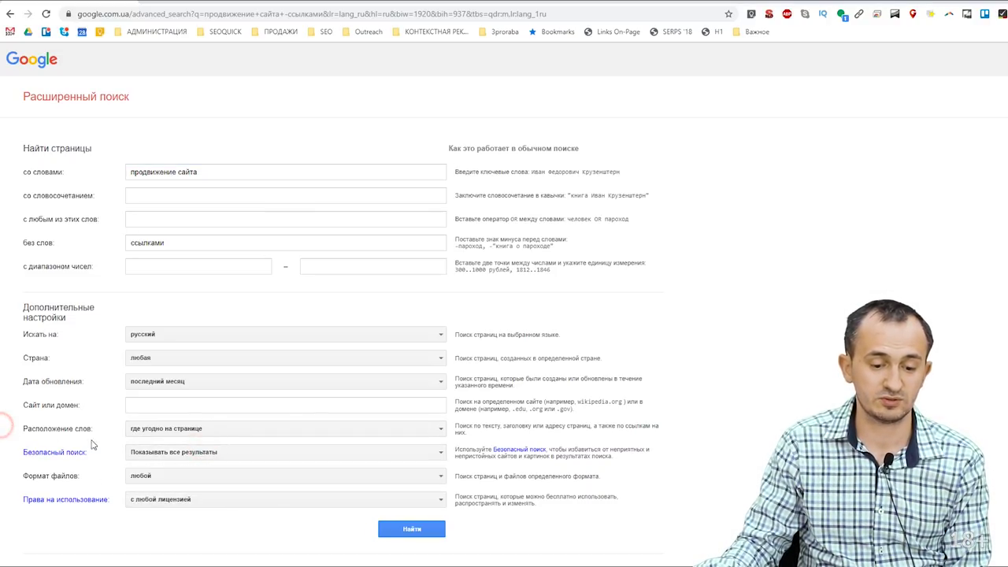
Step: Set the word placement to "в ссылках на страницу", run the search and look through the results
left_click(189, 429)
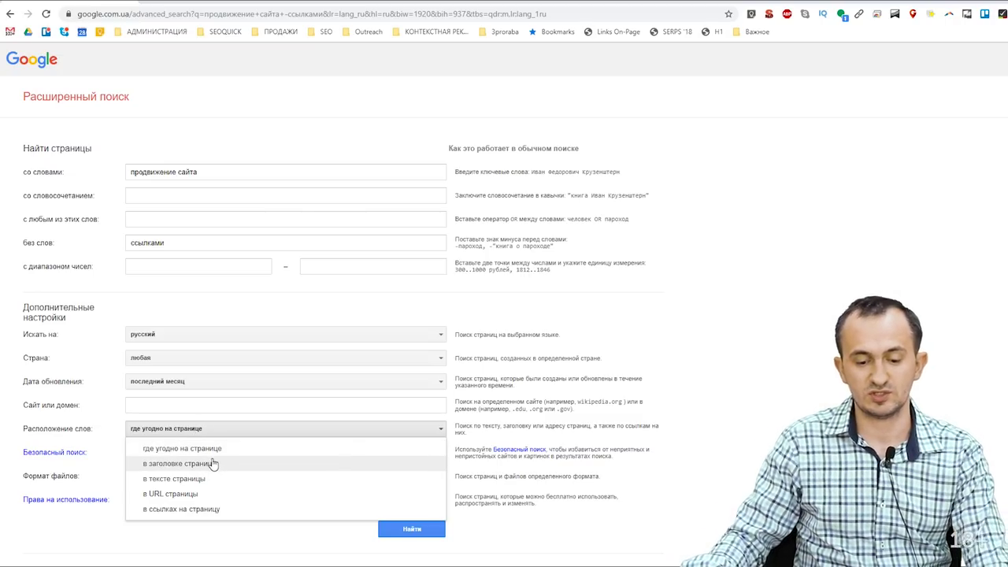
left_click(233, 510)
left_click(414, 530)
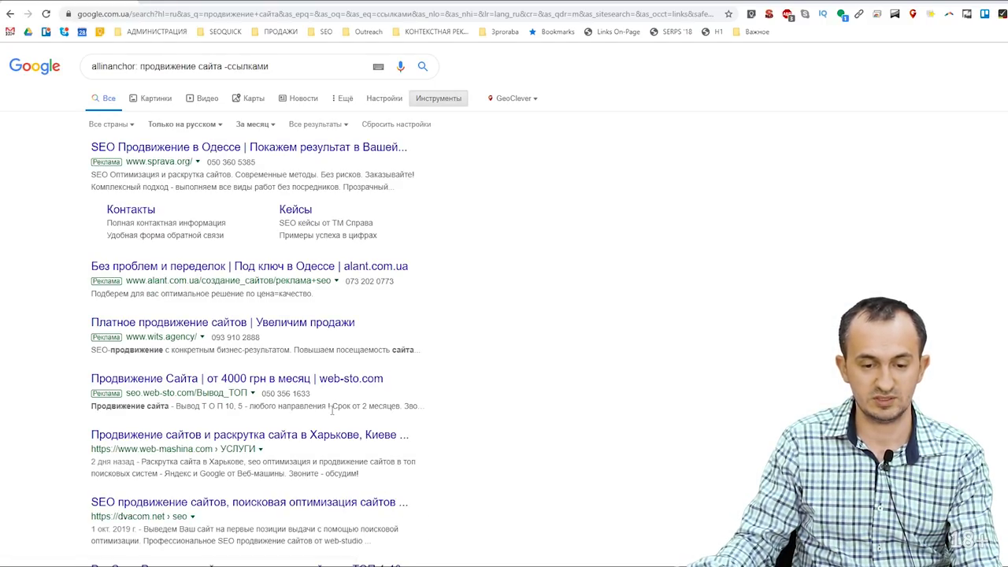
scroll(331, 409, "down", 3)
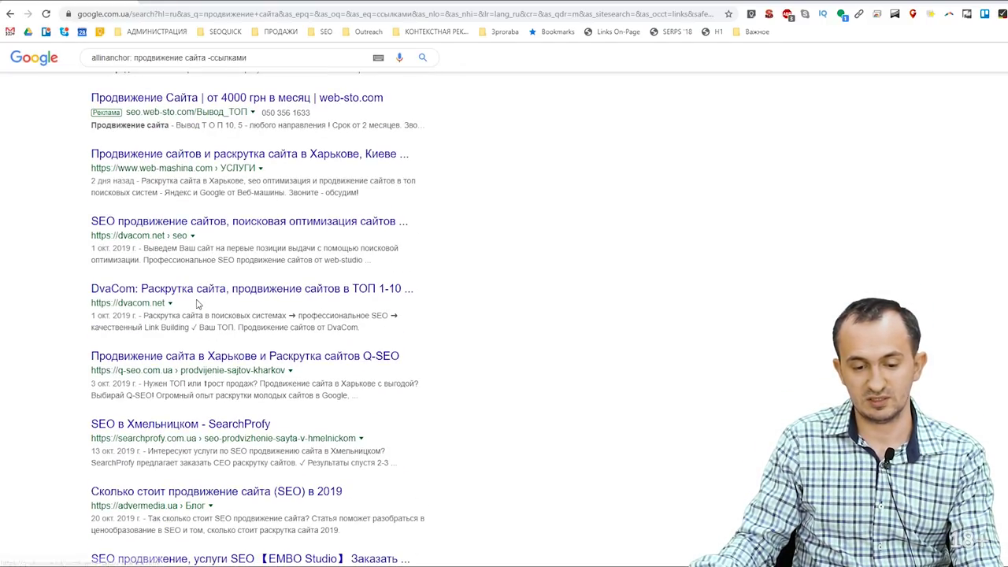
scroll(164, 386, "up", 3)
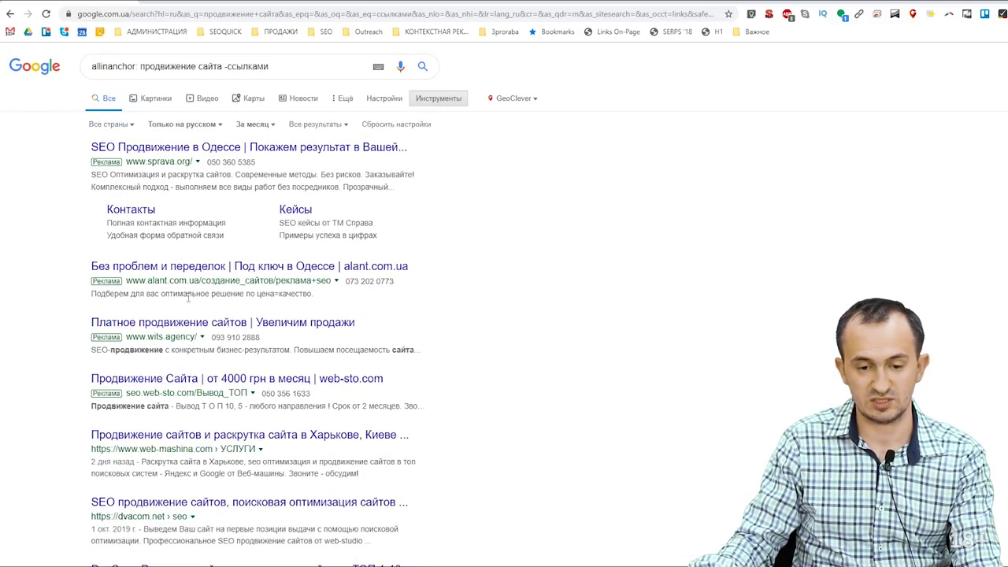
Step: Open the dvacom.net/seo result, look through its page for the searched wording, and return to the results
scroll(209, 336, "down", 2)
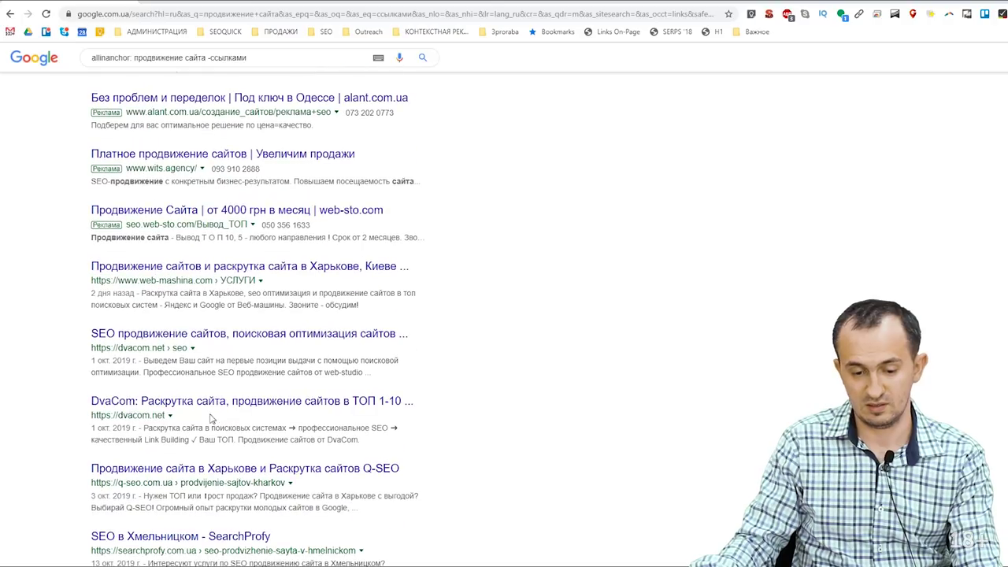
left_click(163, 331)
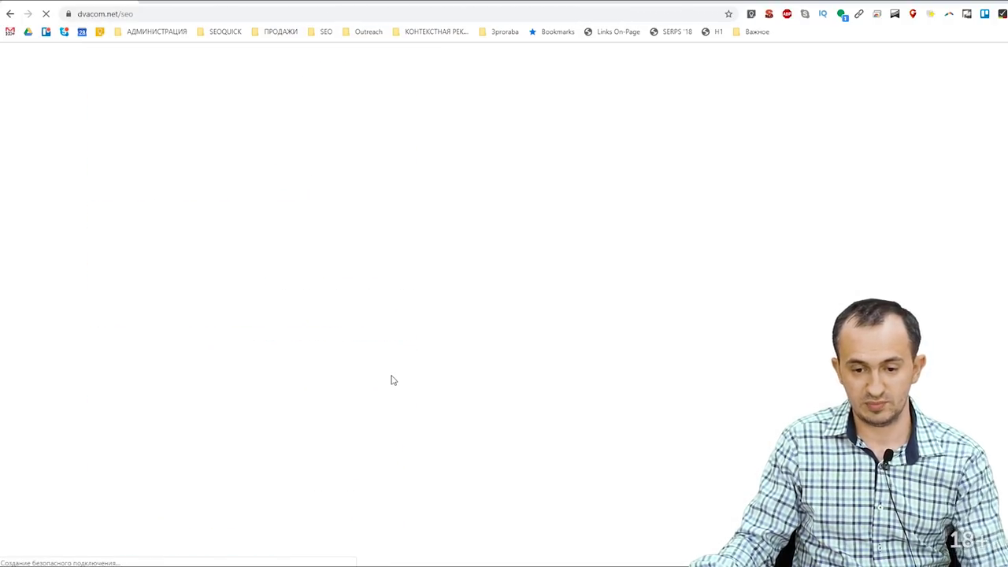
scroll(391, 402, "down", 10)
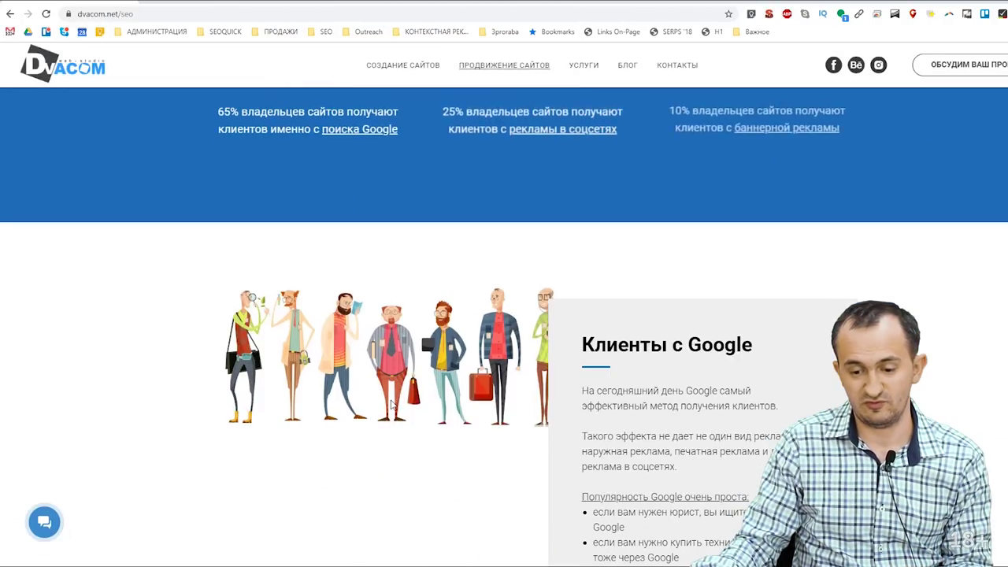
scroll(390, 403, "down", 20)
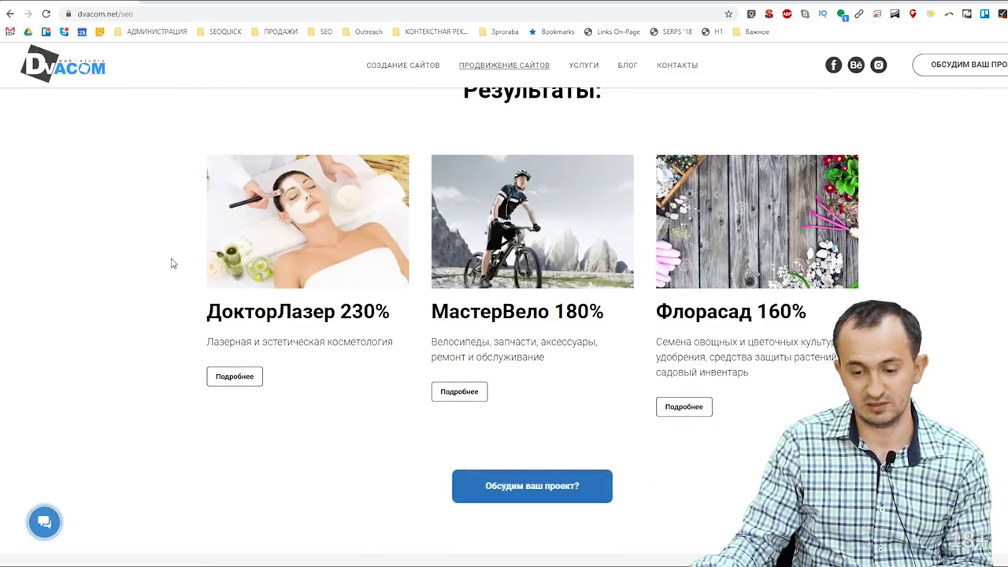
left_click(10, 13)
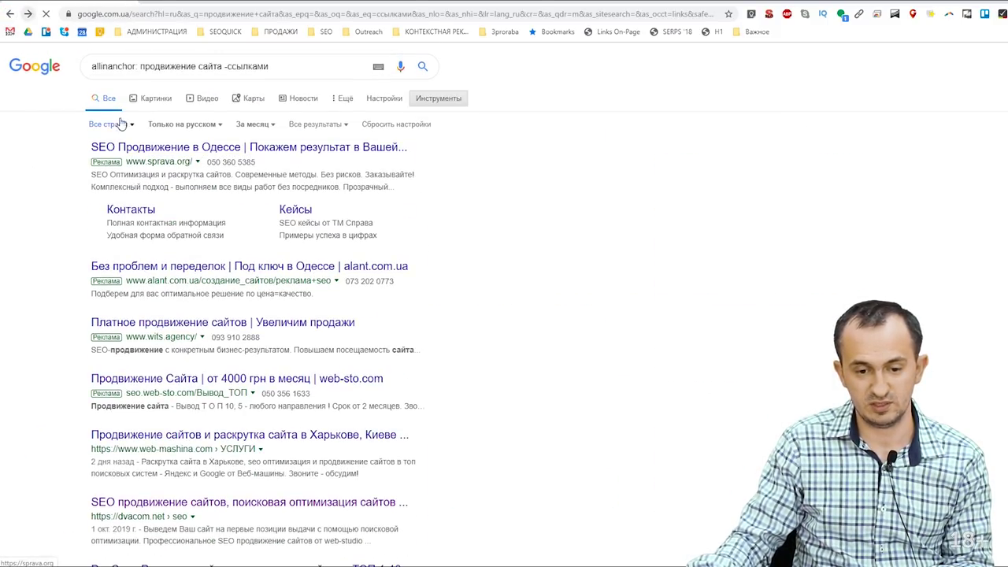
Step: Replace the words after the allinanchor: operator with "seoquick" and run the search
left_click_drag(139, 66, 390, 90)
key("BackSpace")
type("seoquick")
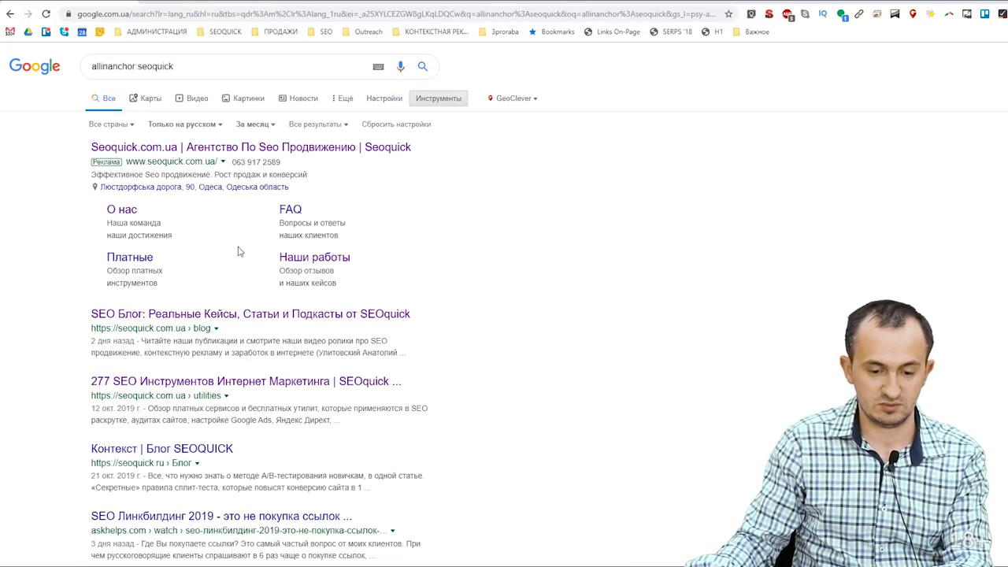
Step: Open the askhelps.com result "SEO Линкбилдинг 2019", look through its page for mentions of SEOquick, and return to the results
scroll(296, 441, "down", 2)
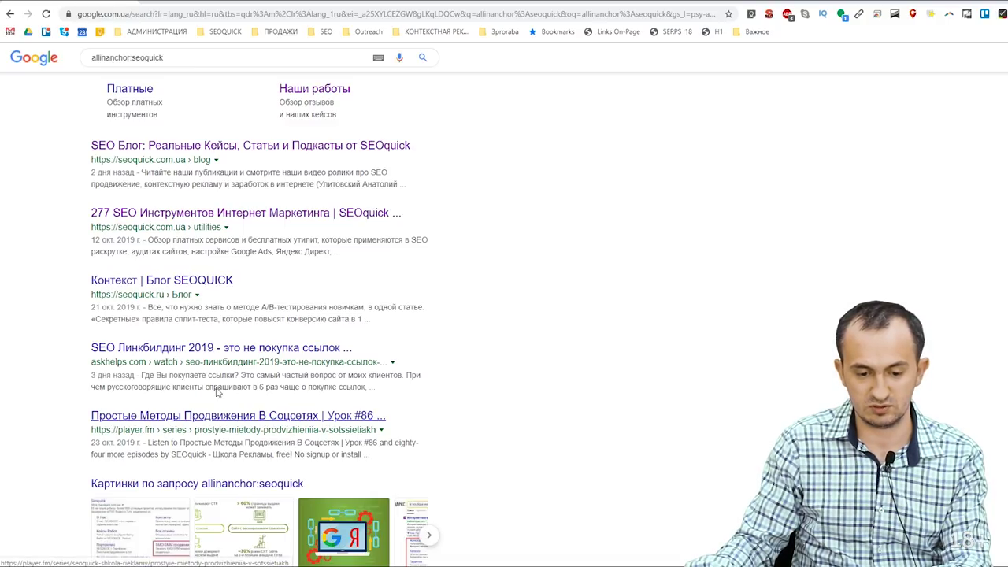
left_click(213, 352)
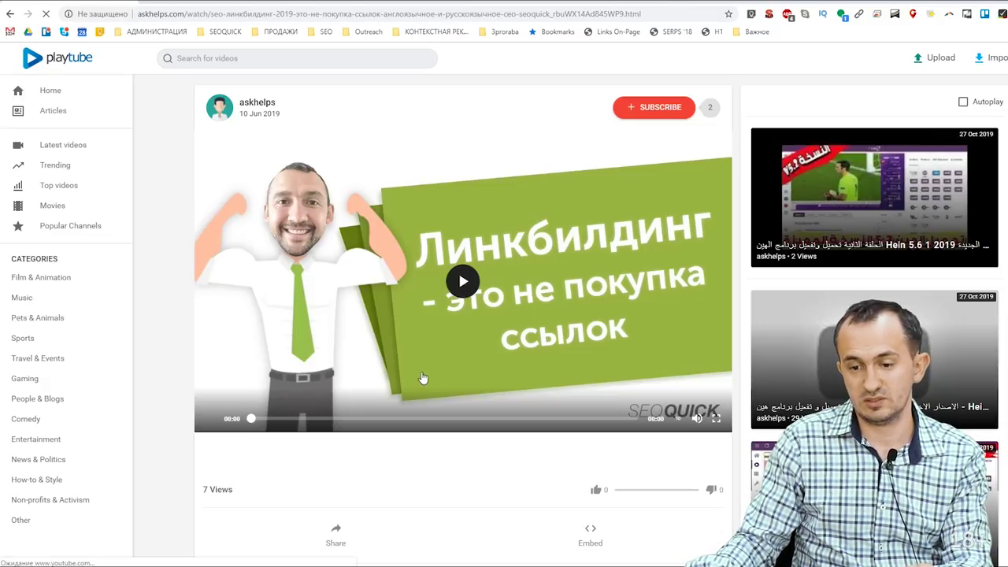
scroll(421, 370, "down", 3)
scroll(406, 374, "down", 4)
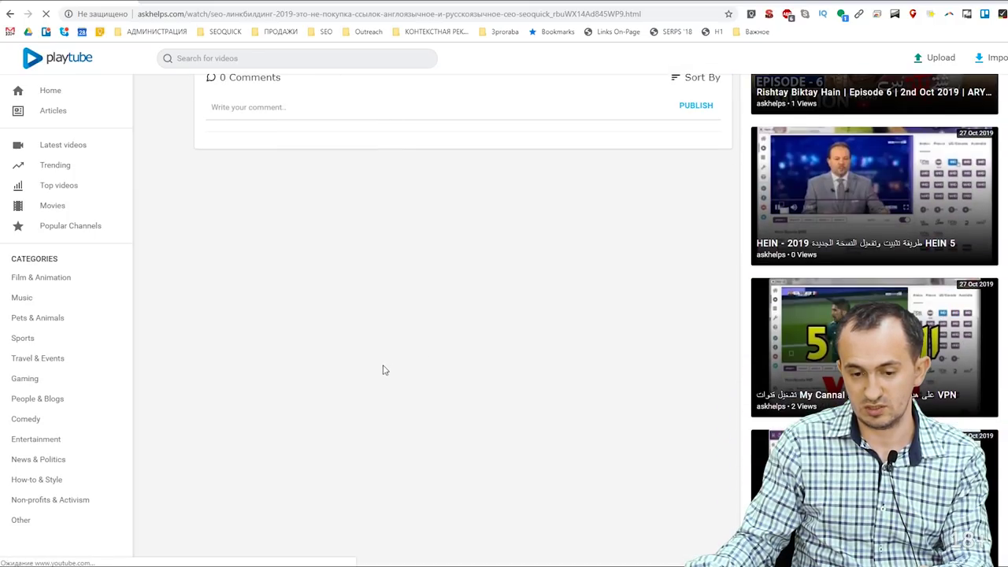
scroll(384, 370, "up", 5)
scroll(260, 355, "up", 3)
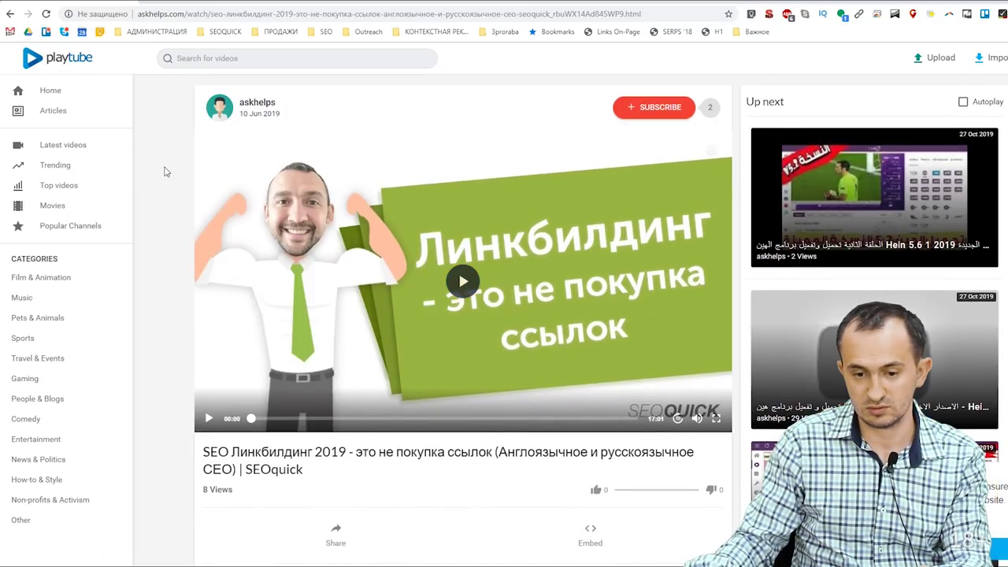
left_click(10, 13)
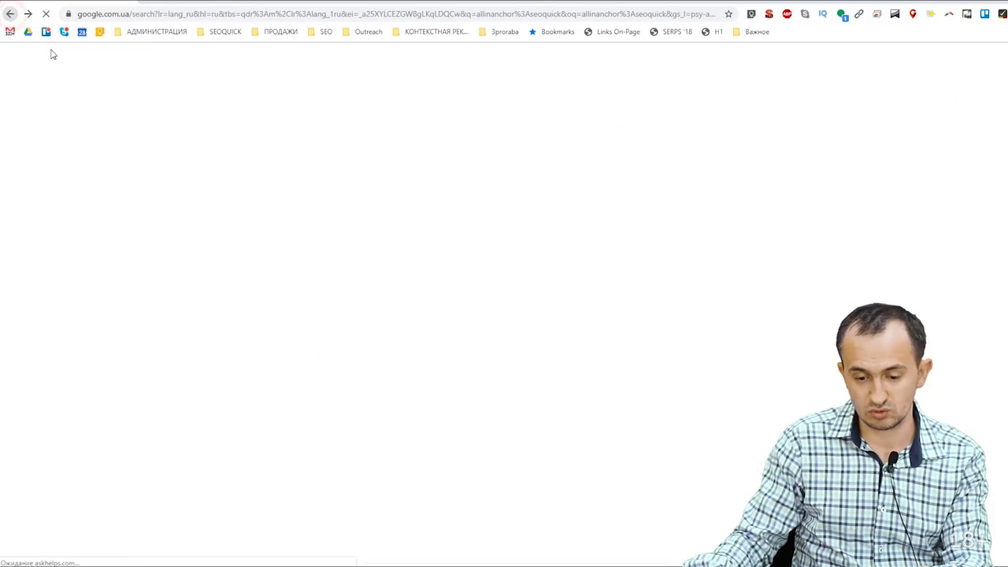
Step: Look through the remaining allinanchor:seoquick results down to the end of the page
scroll(226, 468, "down", 3)
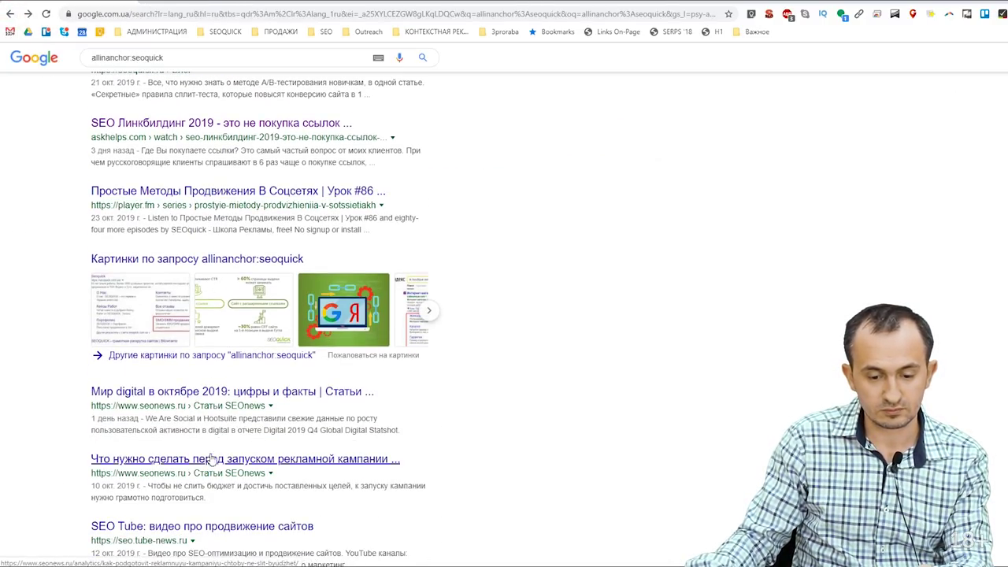
scroll(313, 483, "down", 3)
scroll(314, 485, "down", 1)
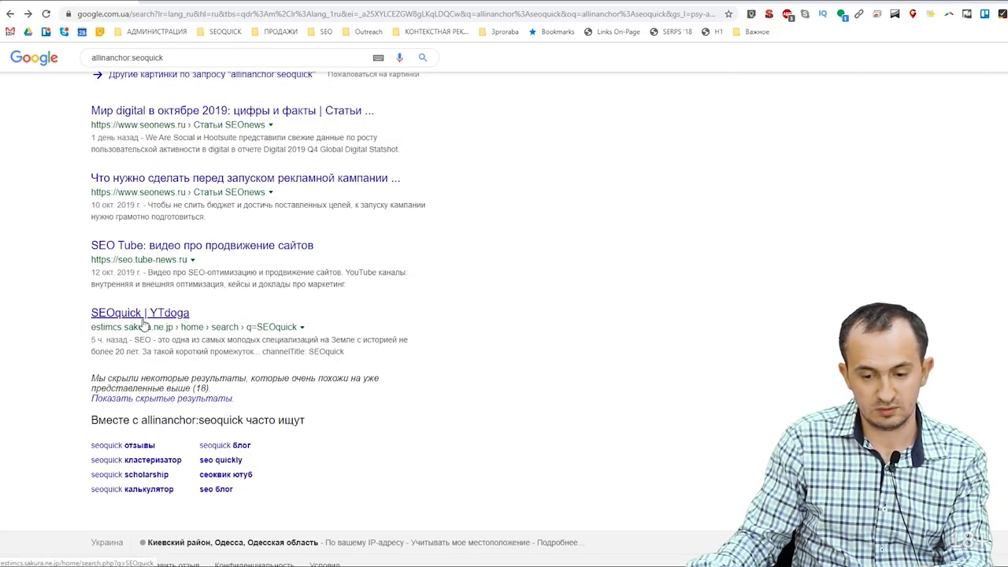
scroll(160, 443, "up", 15)
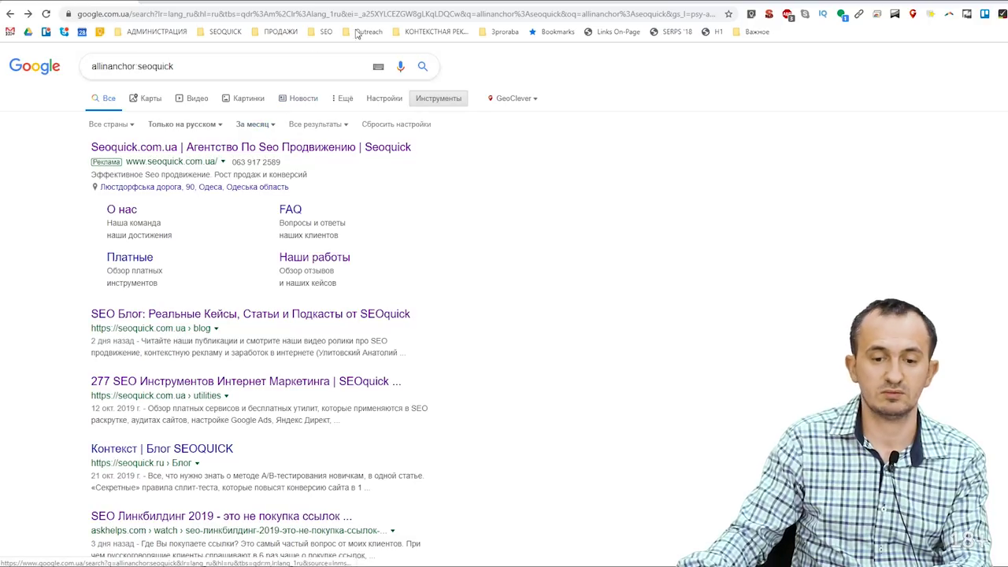
Step: Reopen advanced search for "seoquick" and keep the word placement at "в ссылках на страницу"
left_click(428, 99)
left_click(394, 98)
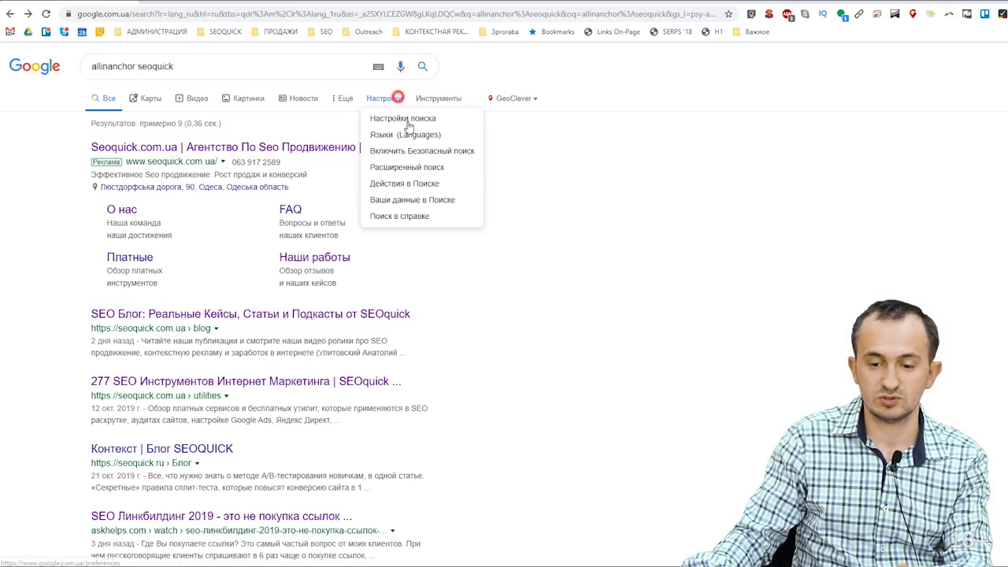
left_click(417, 168)
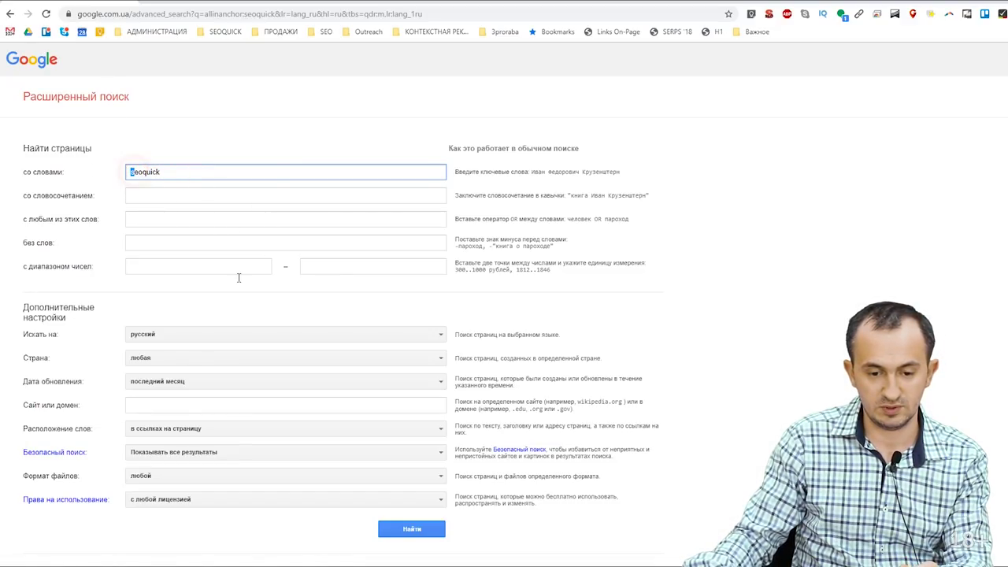
left_click(189, 430)
left_click(217, 432)
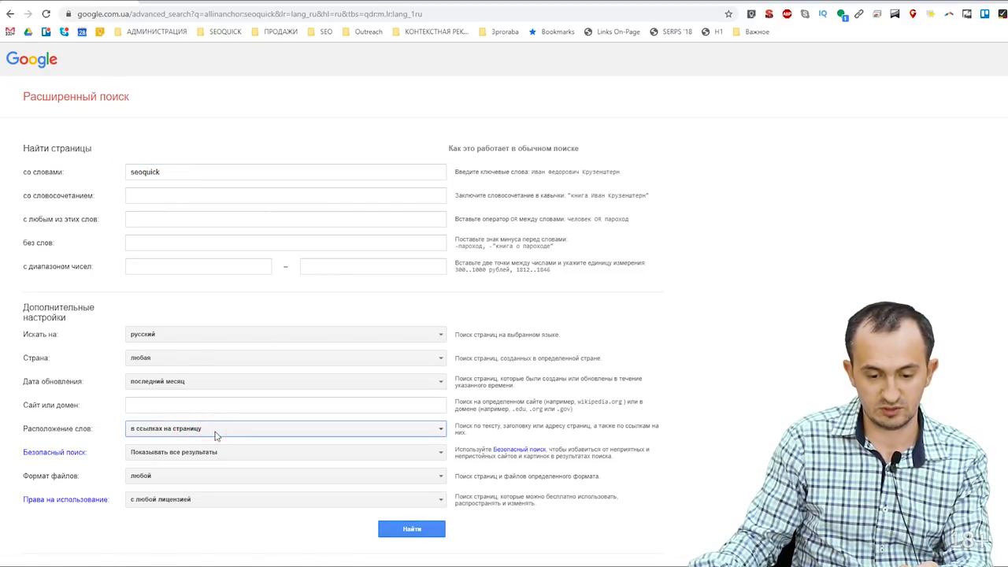
Step: Set the update date to "любая" and the language to "любом языке", and run the search, passing the robot check
left_click(207, 385)
left_click(184, 402)
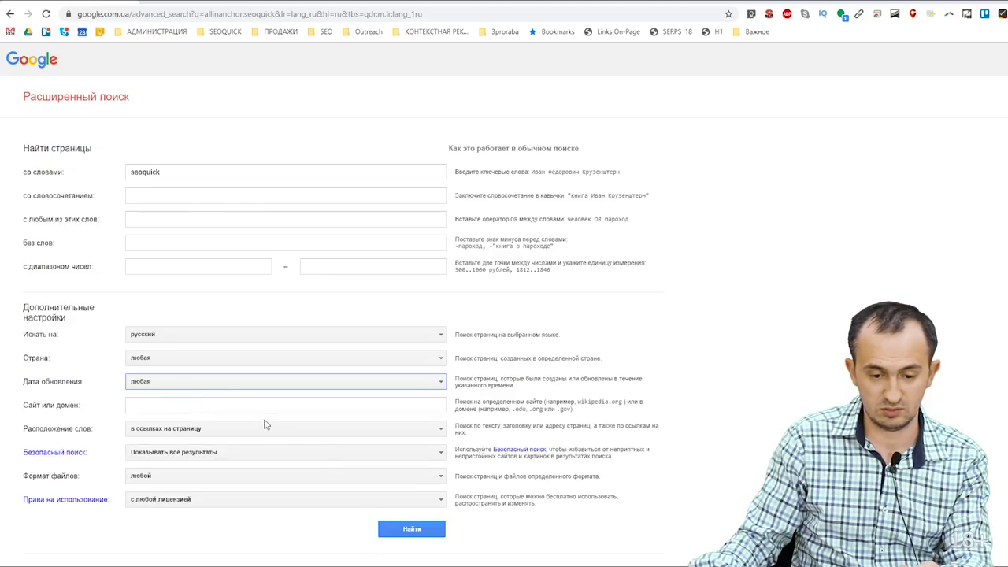
left_click(171, 334)
scroll(180, 393, "up", 5)
left_click(189, 353)
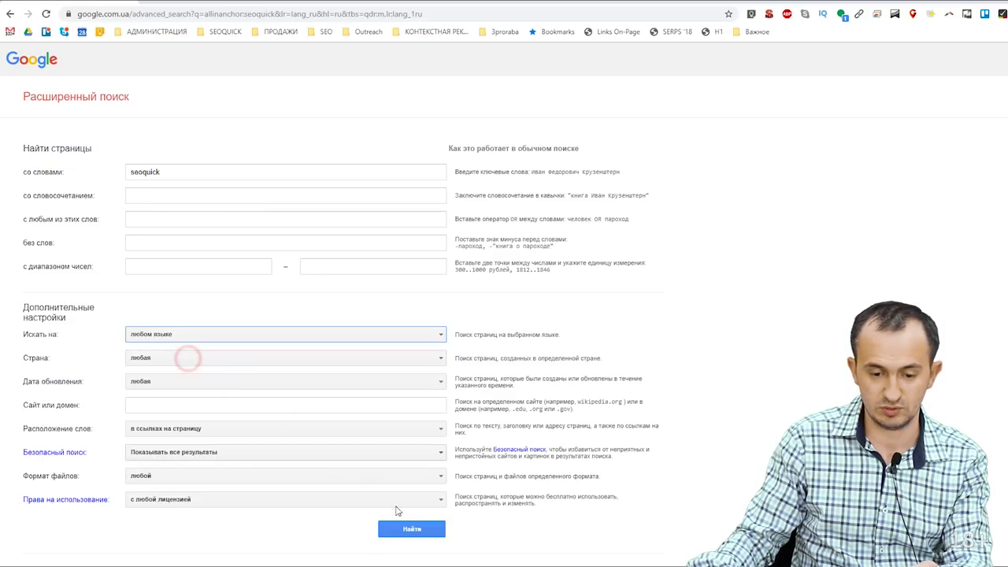
left_click(414, 532)
left_click(55, 100)
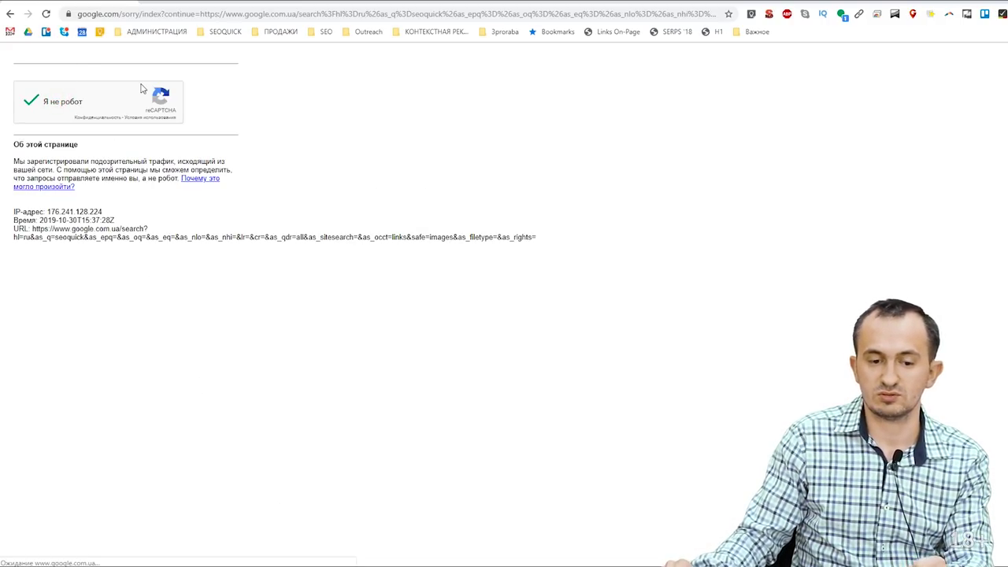
Step: Look through the unrestricted results, view the SEOQUICK company page on rabota.ua, and return to the results
scroll(167, 368, "down", 5)
scroll(167, 369, "down", 4)
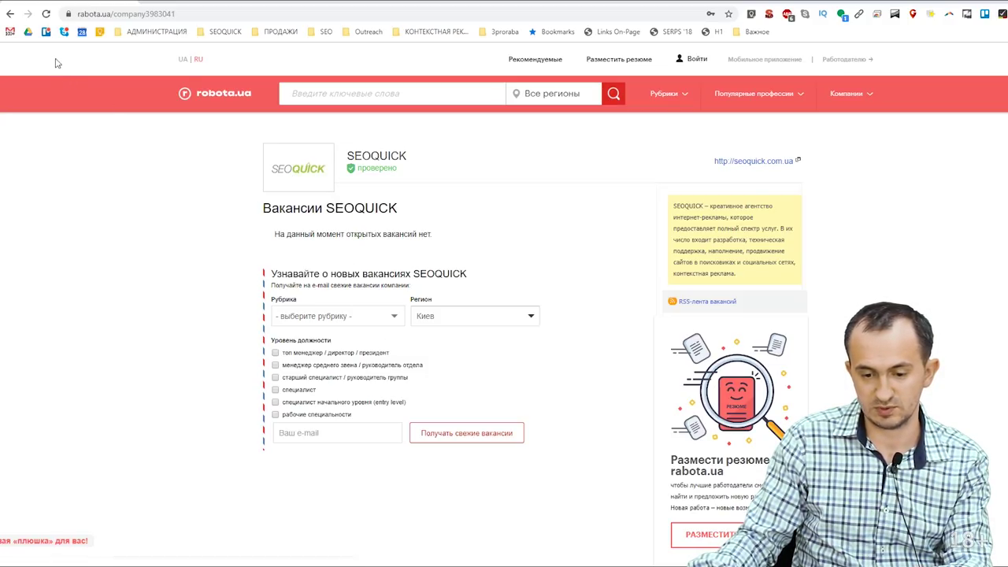
left_click(10, 16)
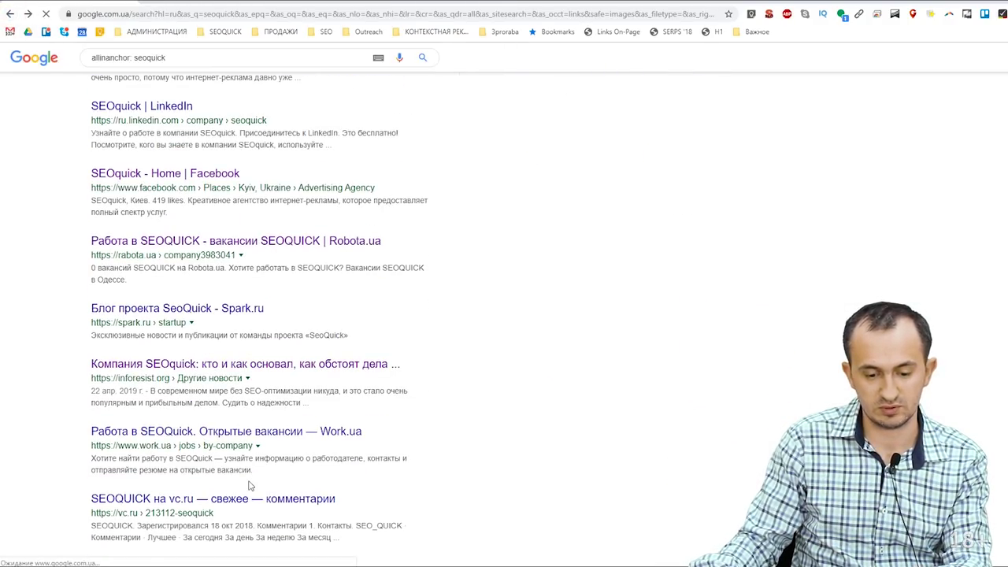
Step: Open the inforesist.org article about SEOquick, examine its text for links to the company's site, and return to the results
left_click(203, 364)
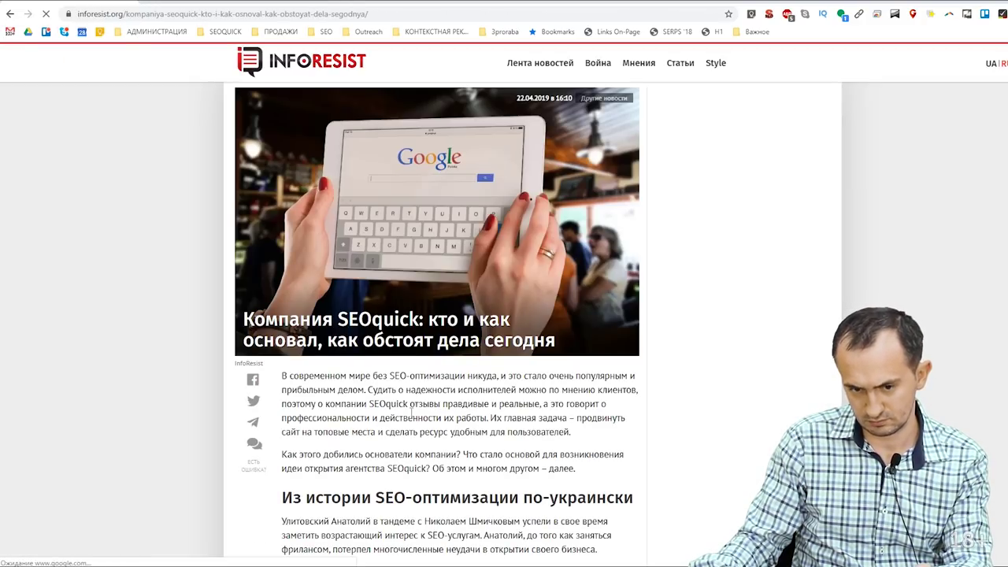
scroll(411, 409, "down", 10)
scroll(409, 414, "up", 4)
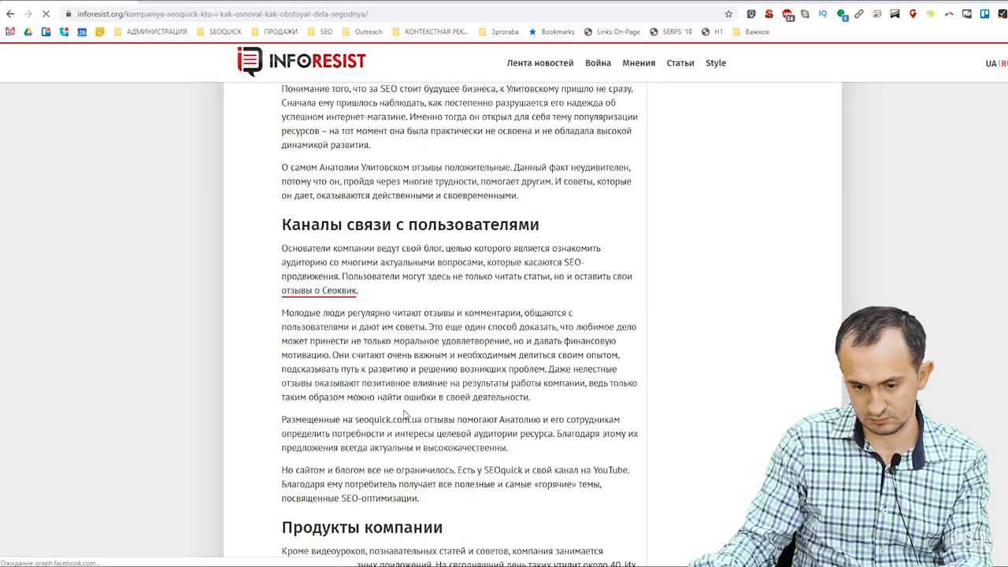
scroll(390, 417, "down", 15)
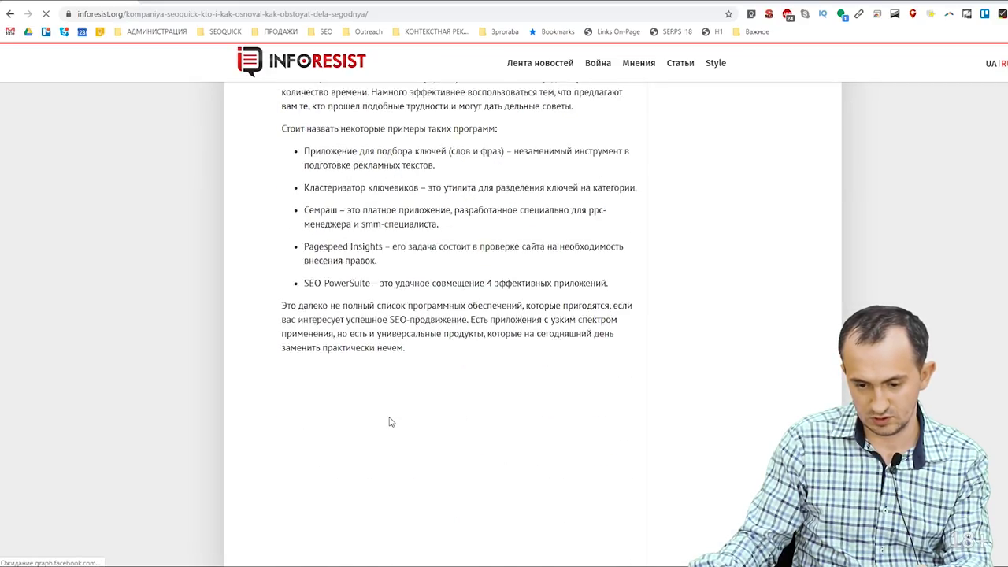
scroll(390, 419, "down", 3)
scroll(401, 429, "up", 12)
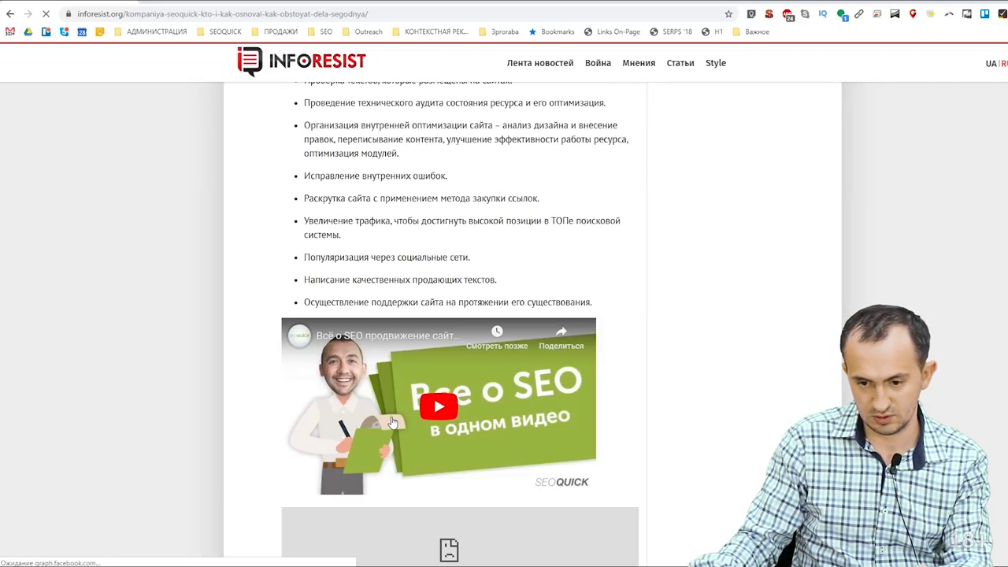
scroll(411, 441, "up", 15)
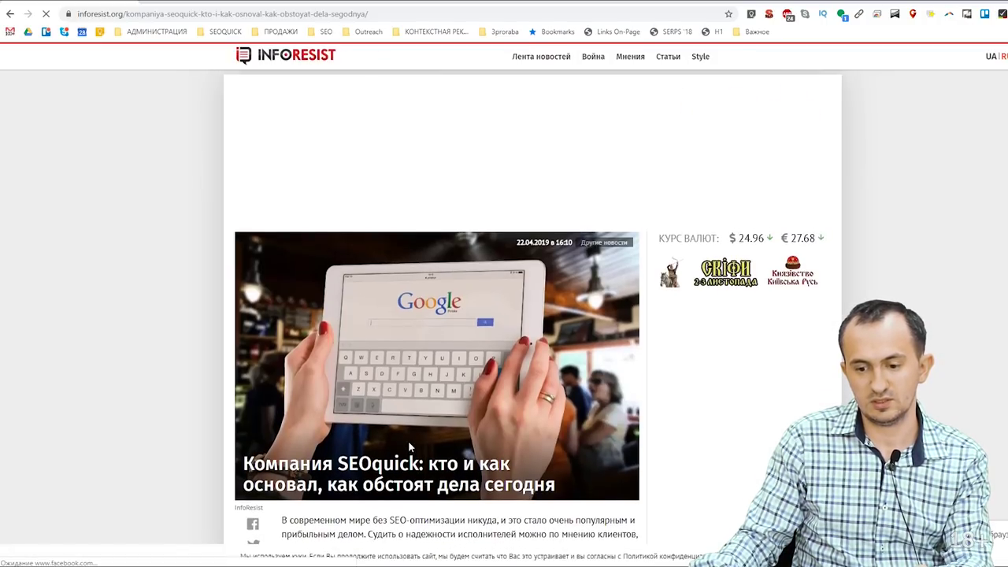
scroll(408, 440, "down", 2)
scroll(337, 293, "down", 3)
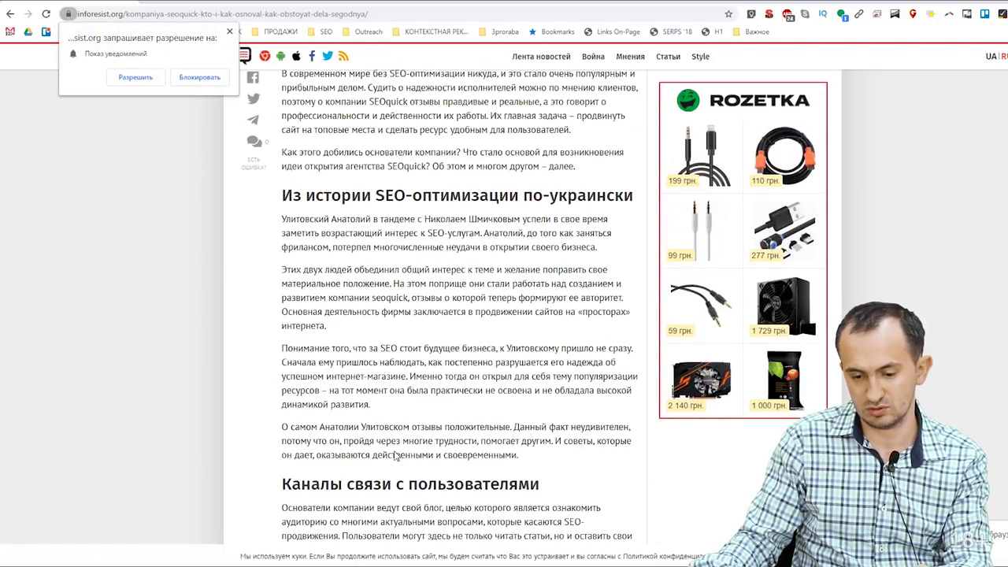
left_click(10, 13)
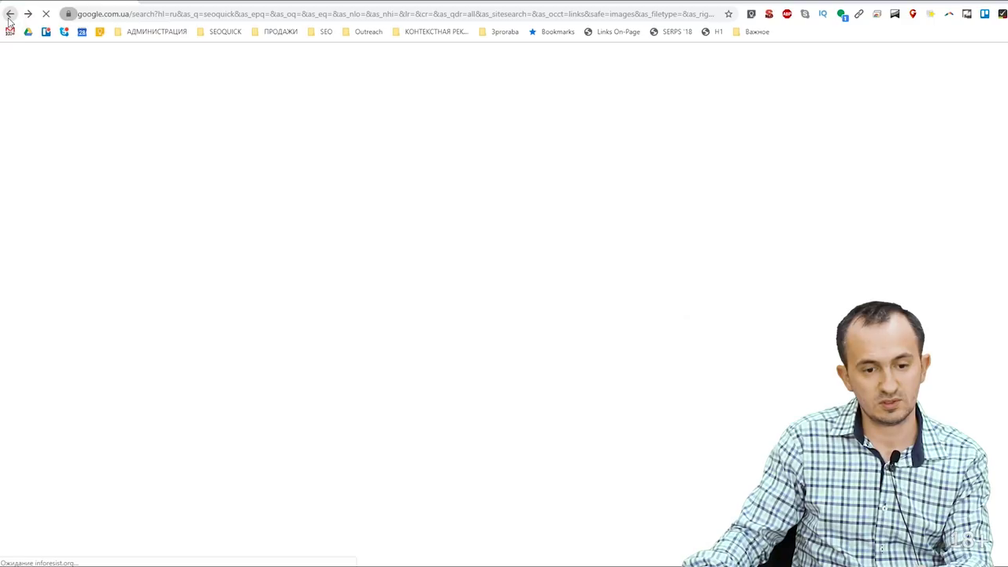
Step: Return to advanced search, set the word placement to "в URL страницы", and run the search for "seoquick"
left_click(9, 14)
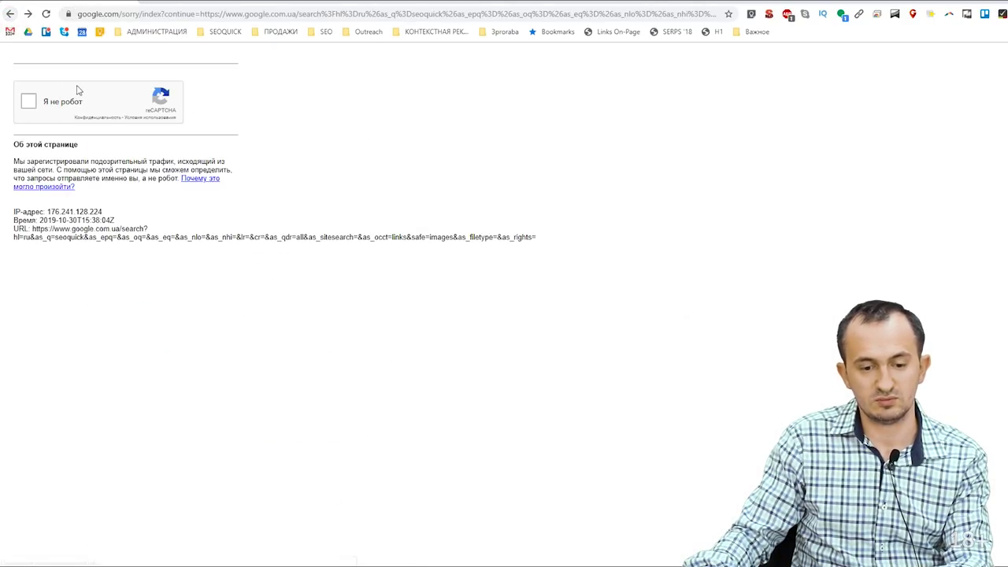
left_click(10, 13)
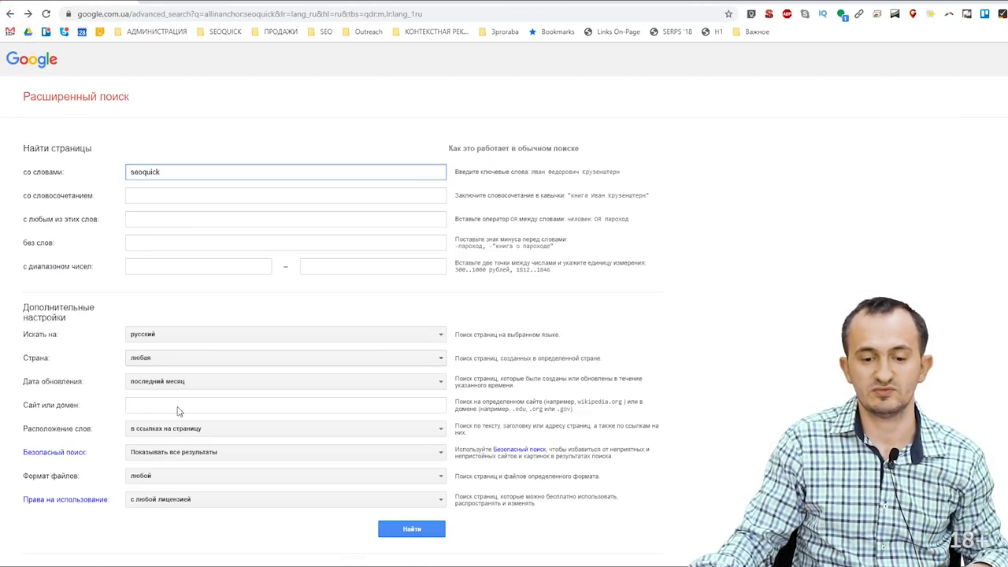
left_click(207, 429)
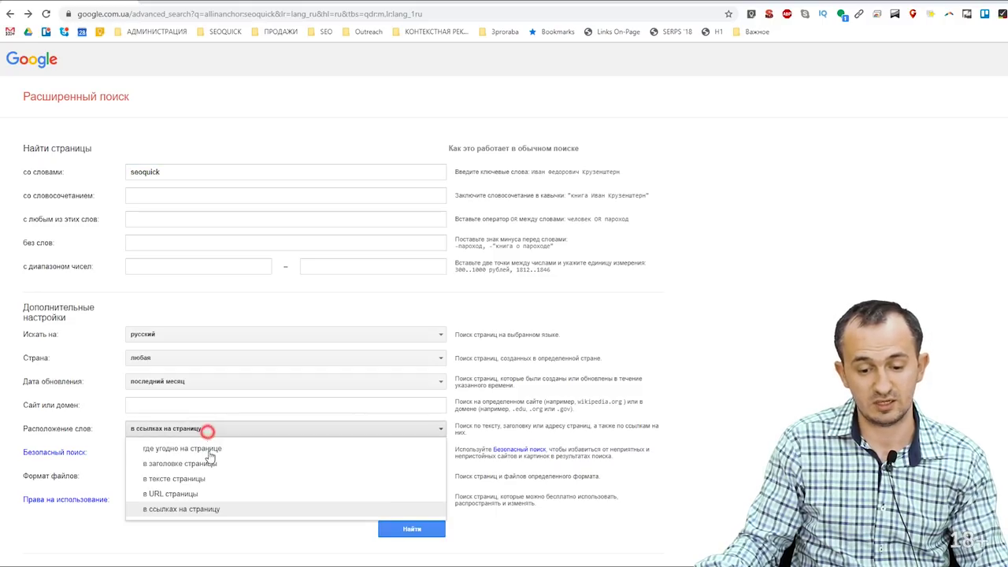
left_click(185, 493)
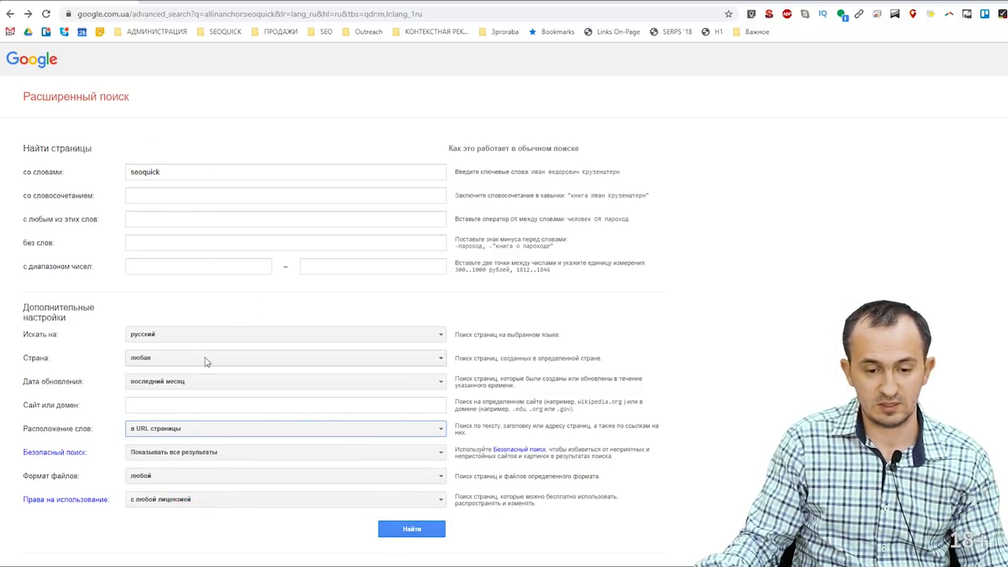
left_click(410, 529)
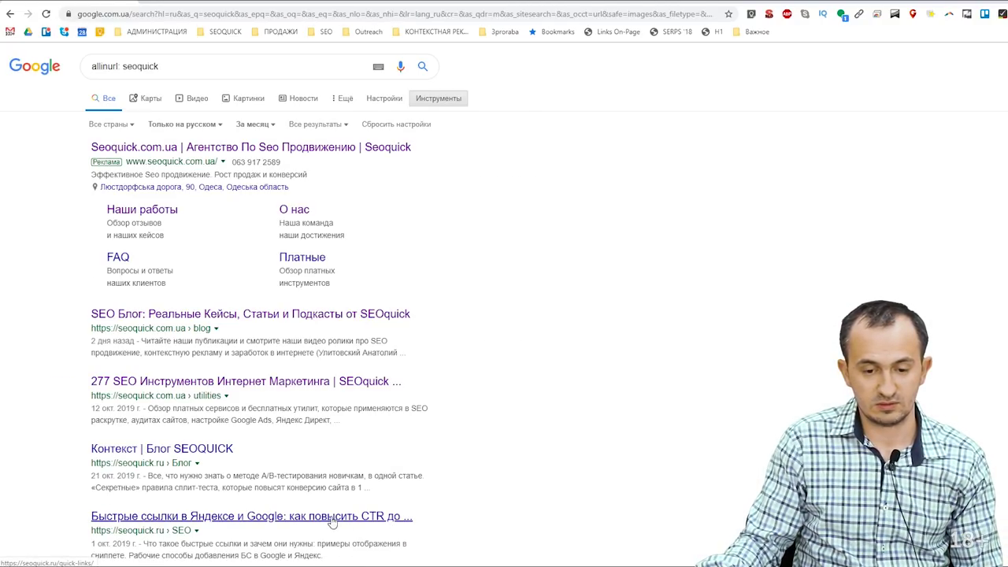
scroll(255, 459, "down", 4)
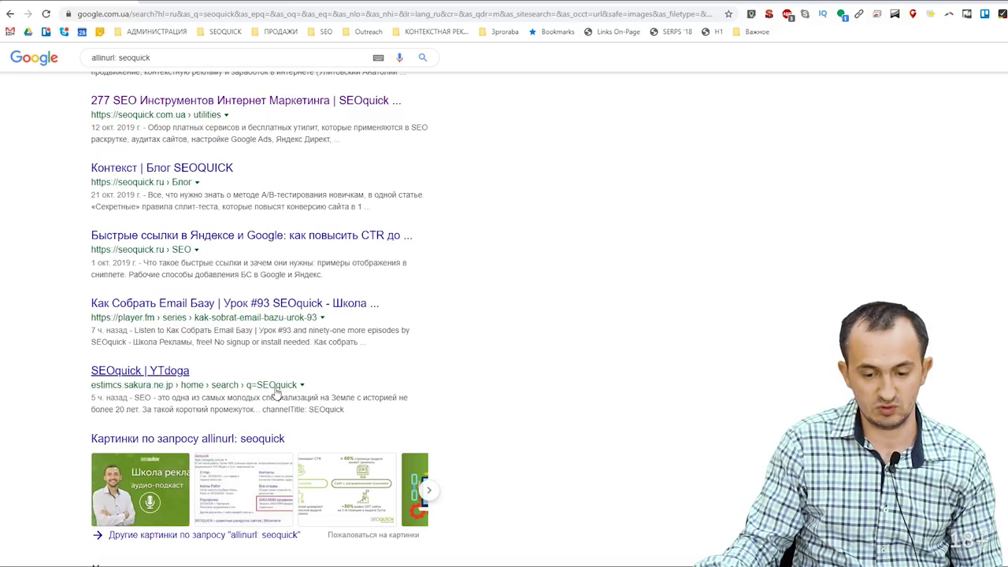
Step: Look through the "allinurl: seoquick" results, including the image block and the related searches
scroll(264, 384, "down", 2)
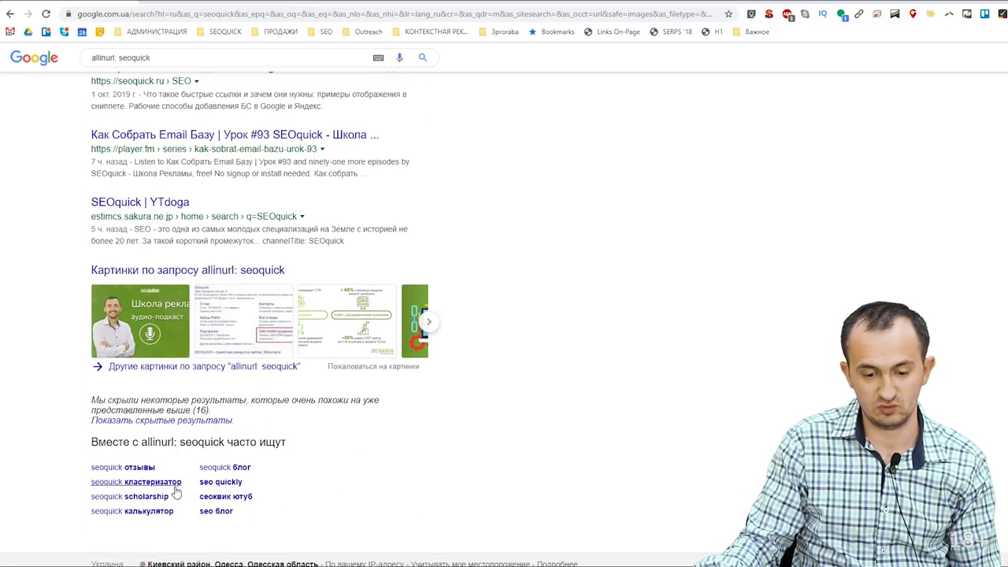
scroll(176, 491, "up", 3)
scroll(189, 520, "down", 3)
scroll(212, 498, "up", 1)
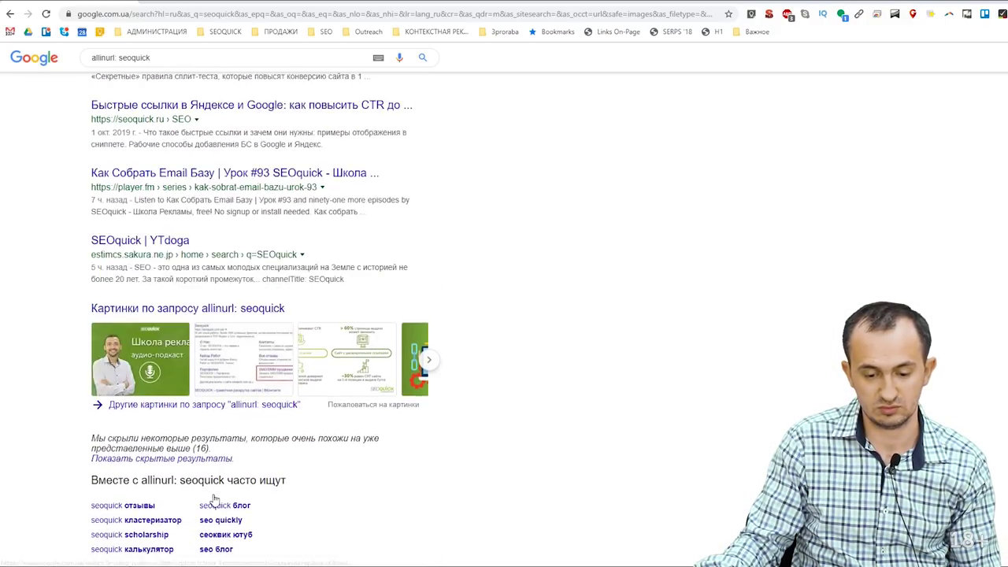
scroll(213, 498, "up", 4)
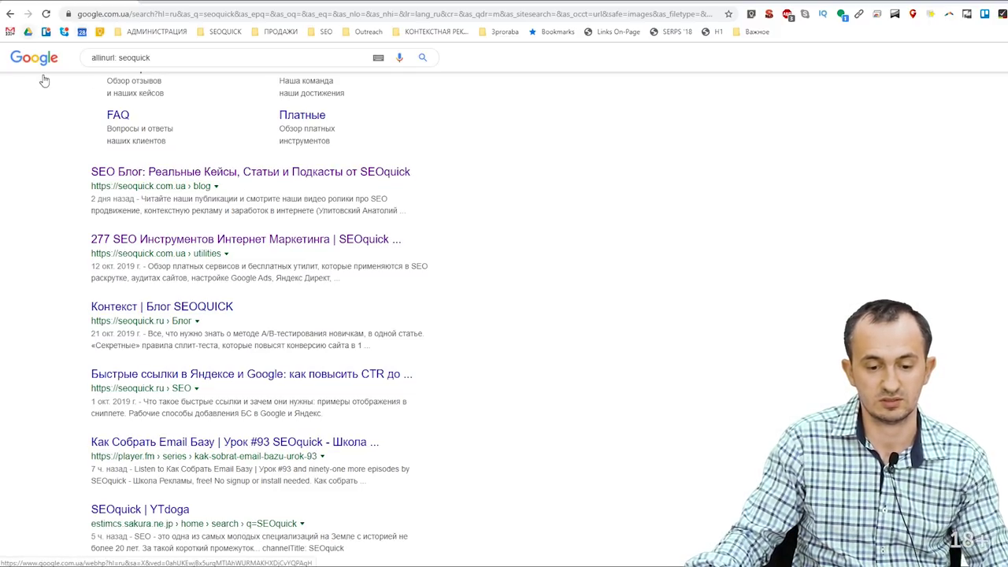
scroll(176, 87, "up", 2)
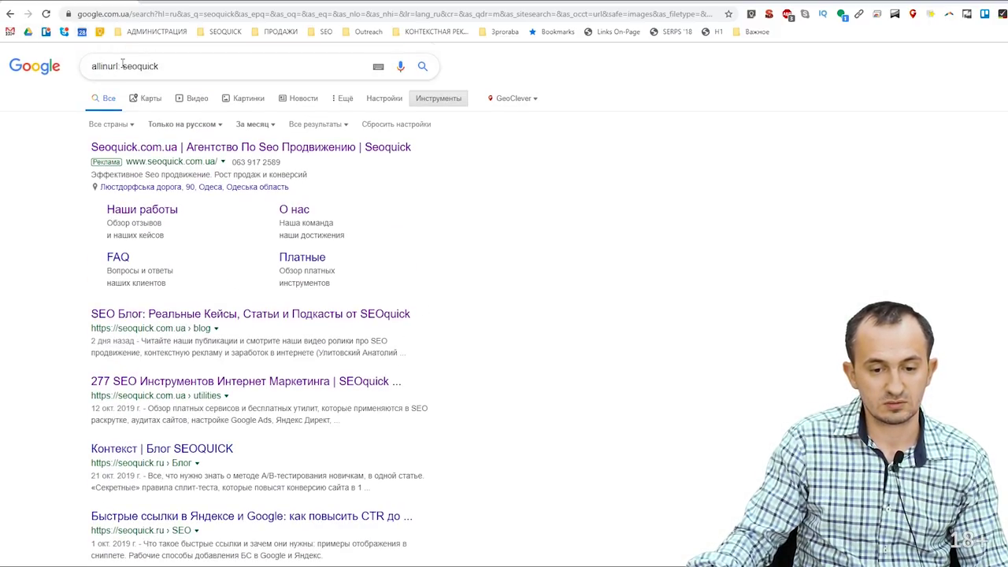
Step: Remove the space after the operator, rerun the search as "allinurl:seoquick", and skim the results
left_click(122, 66)
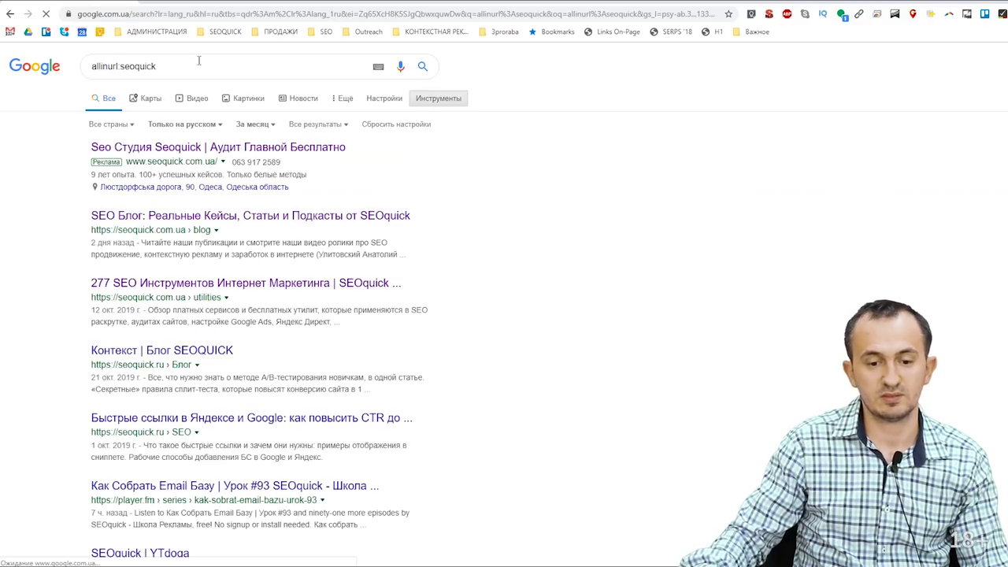
scroll(196, 338, "down", 5)
scroll(174, 331, "up", 3)
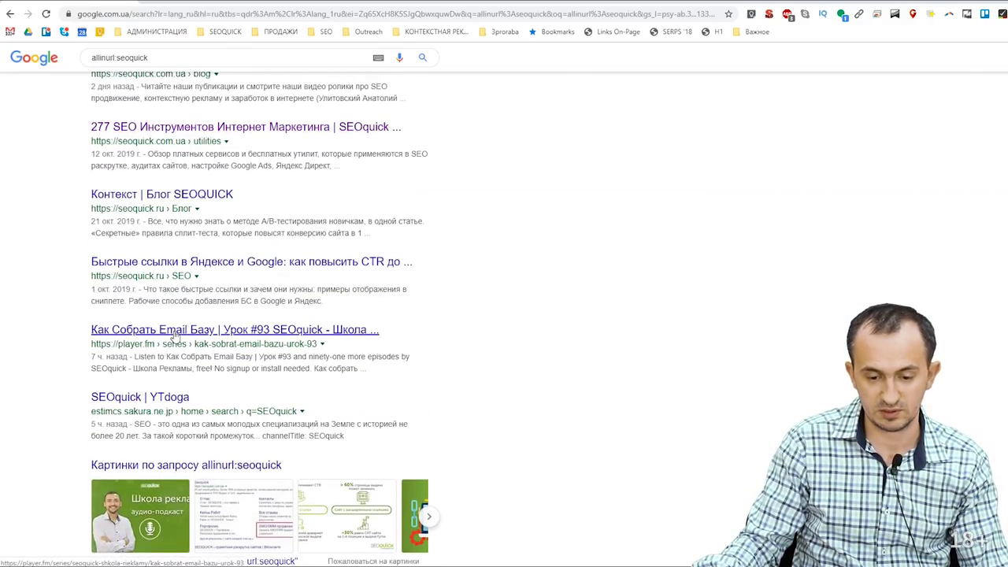
Step: Return to advanced search, replace the search words with "продвижение сайта", run the search for words in page links, and look through the results
key("alt+Left")
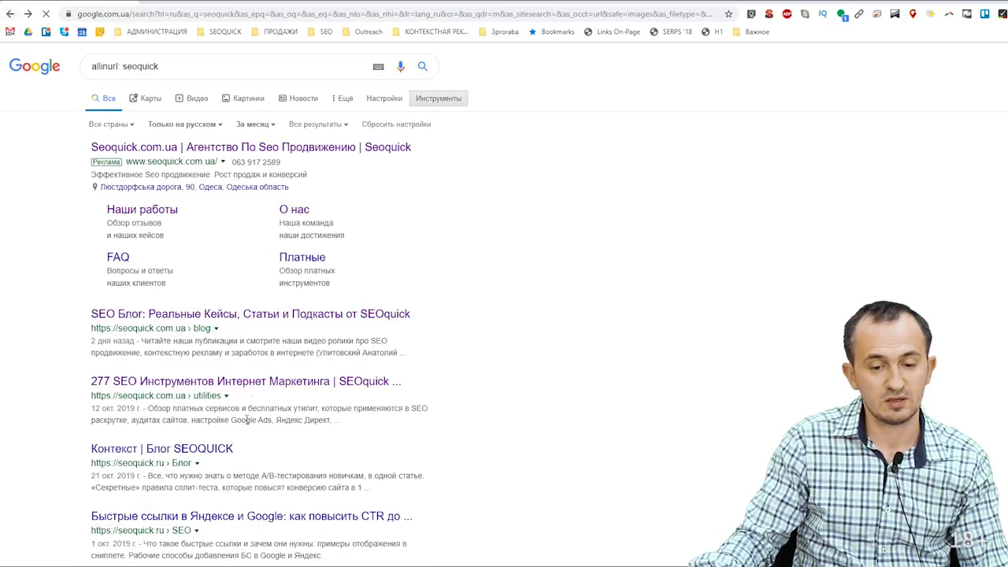
key("alt+Left")
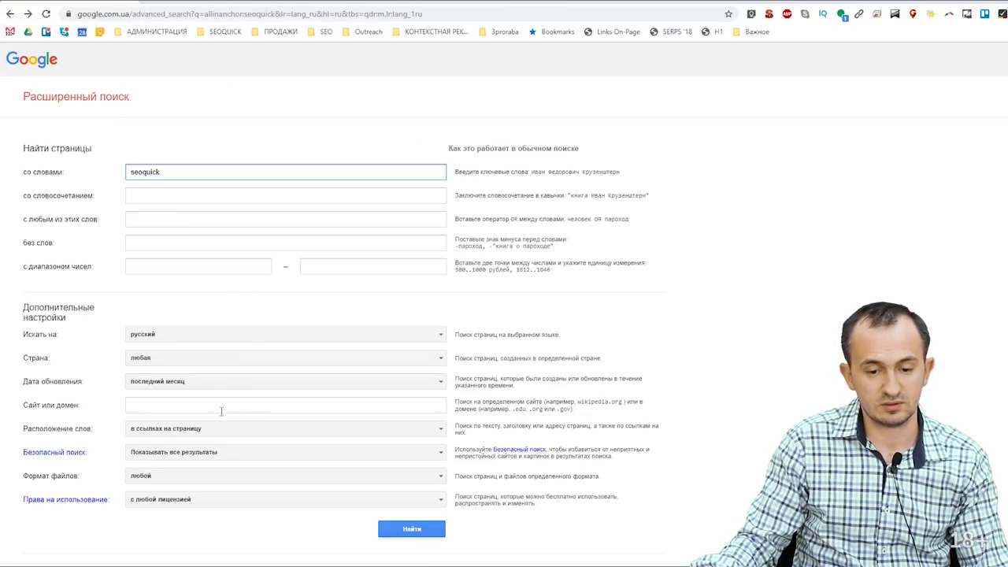
double_click(169, 174)
type("прод")
key("Down")
key("Return")
key("Return")
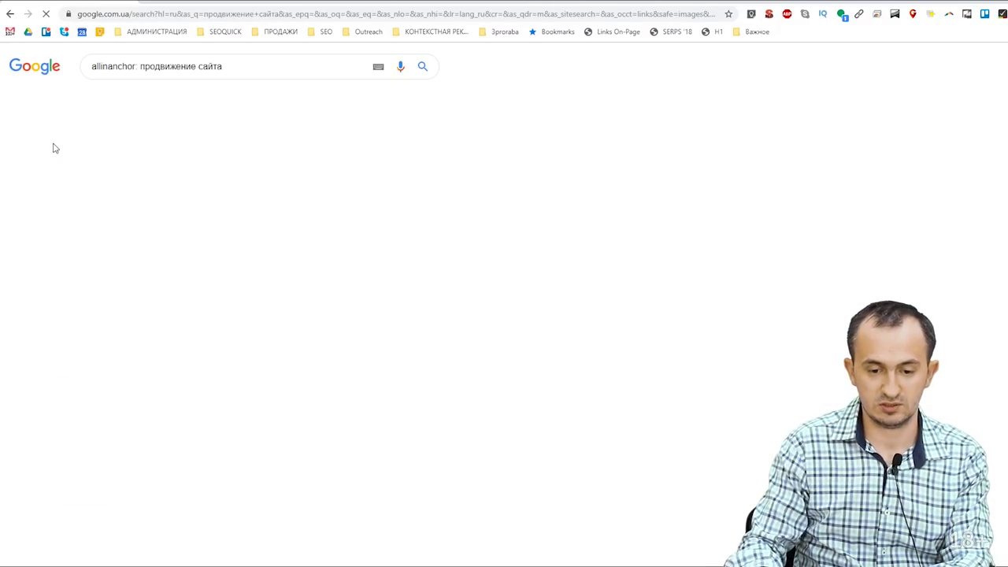
scroll(303, 346, "down", 3)
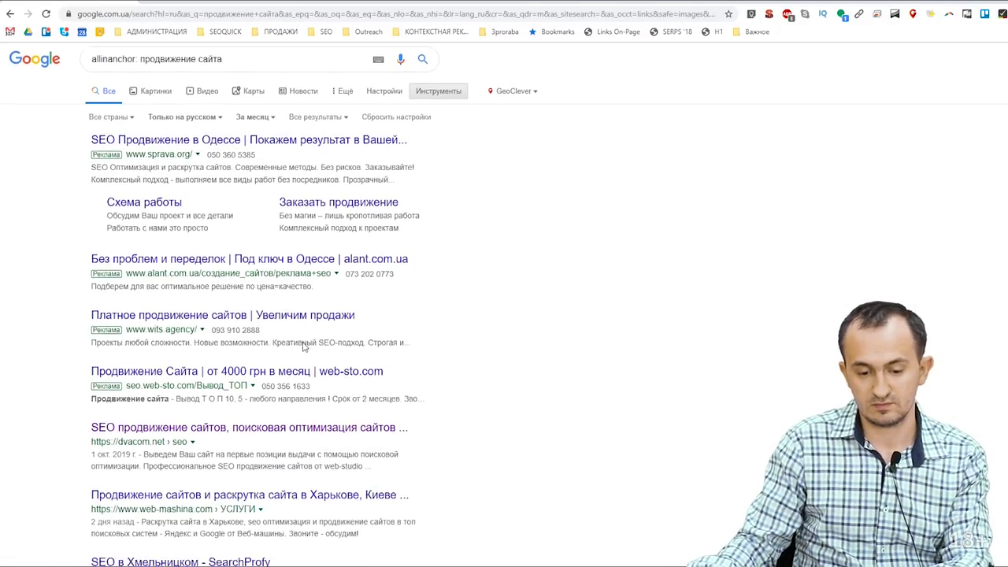
scroll(300, 342, "down", 2)
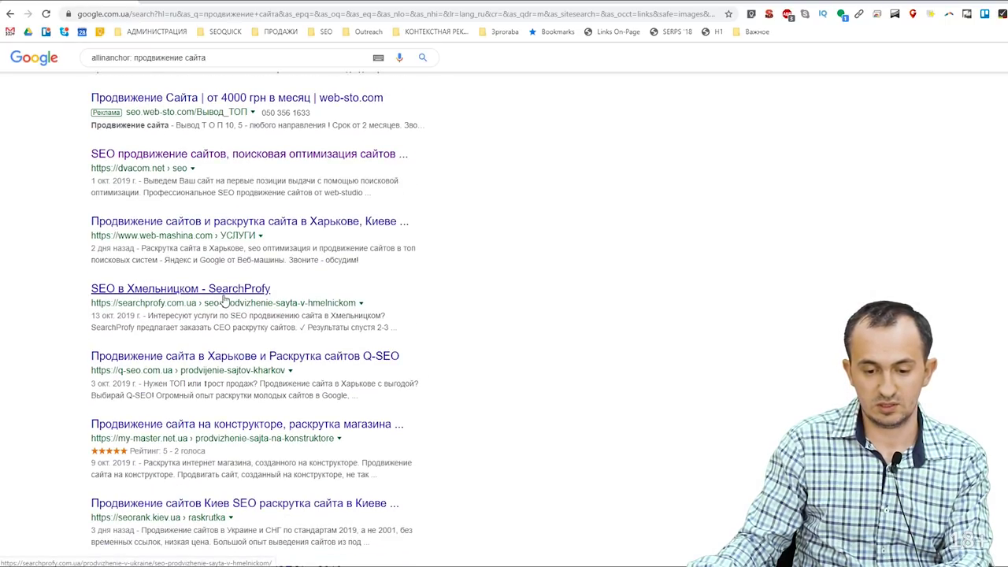
scroll(224, 300, "down", 4)
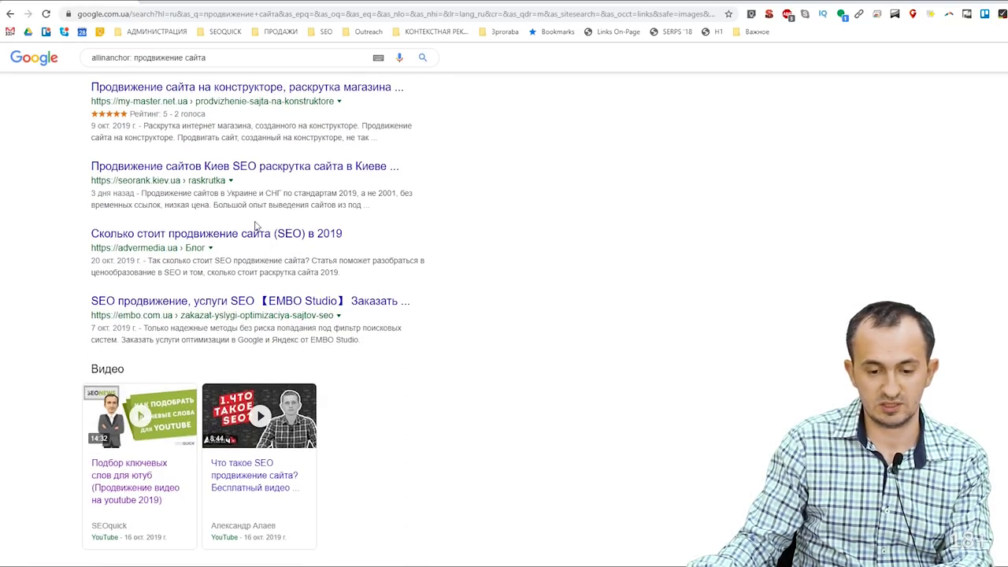
Step: Return to advanced search, set the word placement to "в заголовке страницы", run the search for "продвижение сайта", and skim the results
left_click(8, 14)
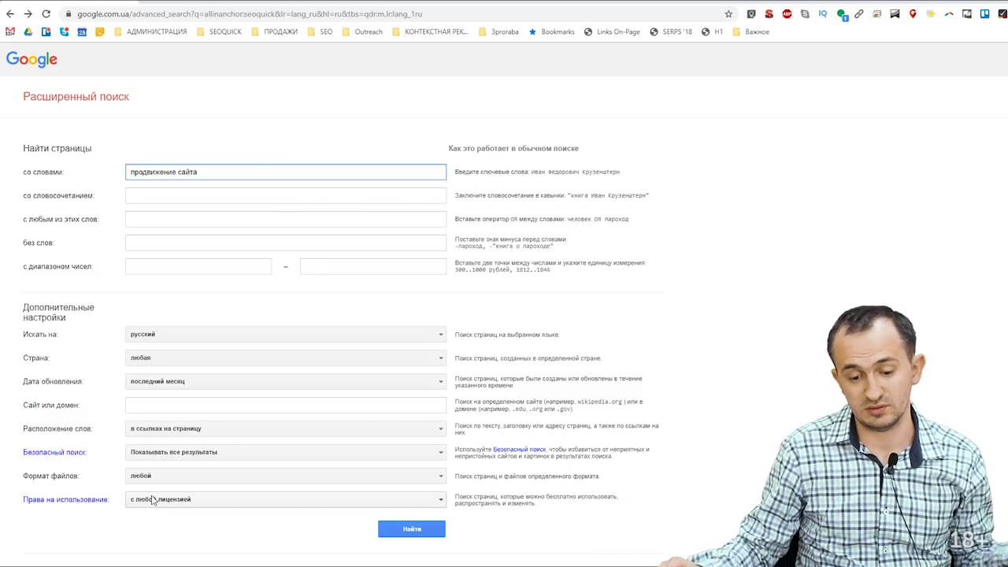
left_click(183, 432)
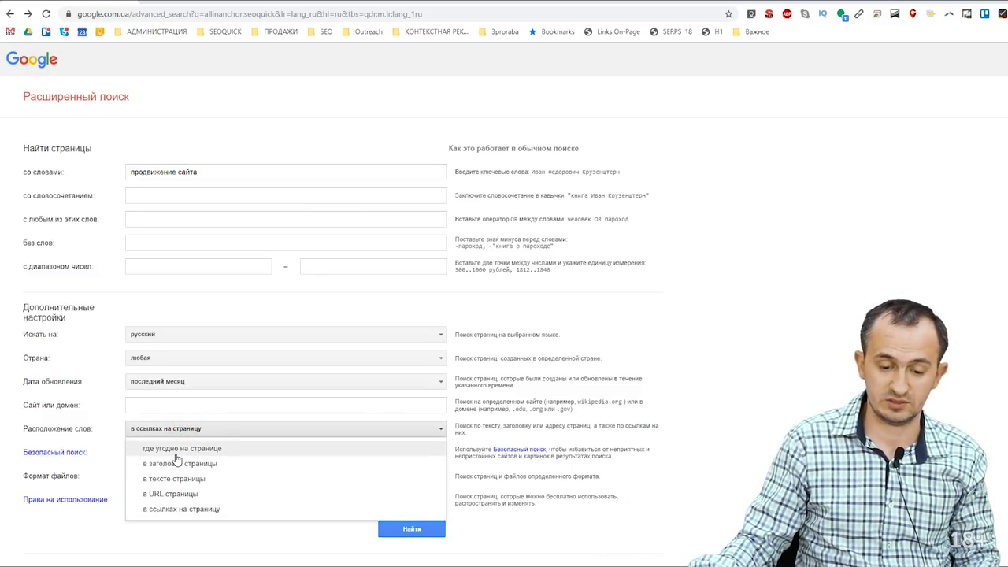
left_click(177, 463)
left_click(429, 529)
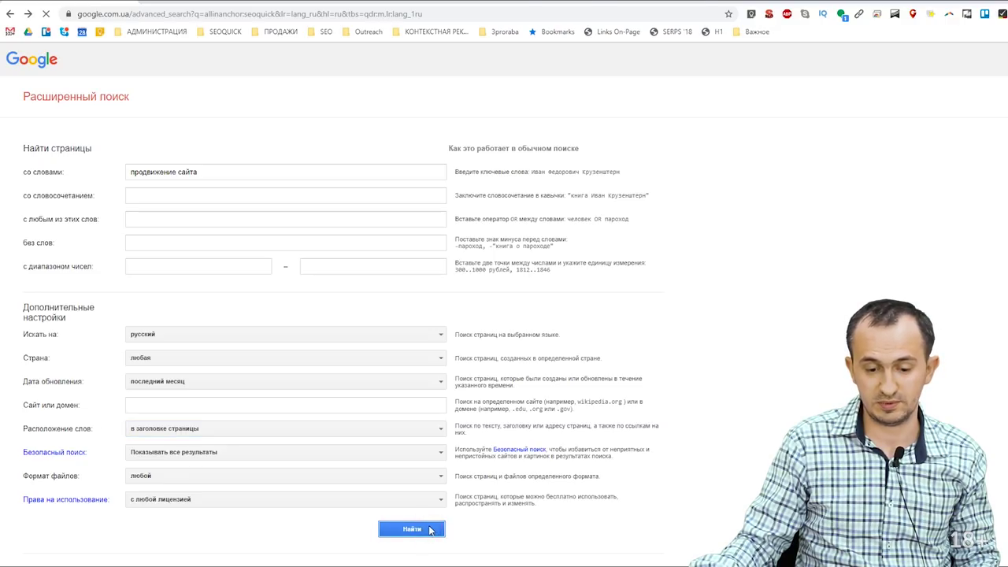
scroll(268, 441, "down", 4)
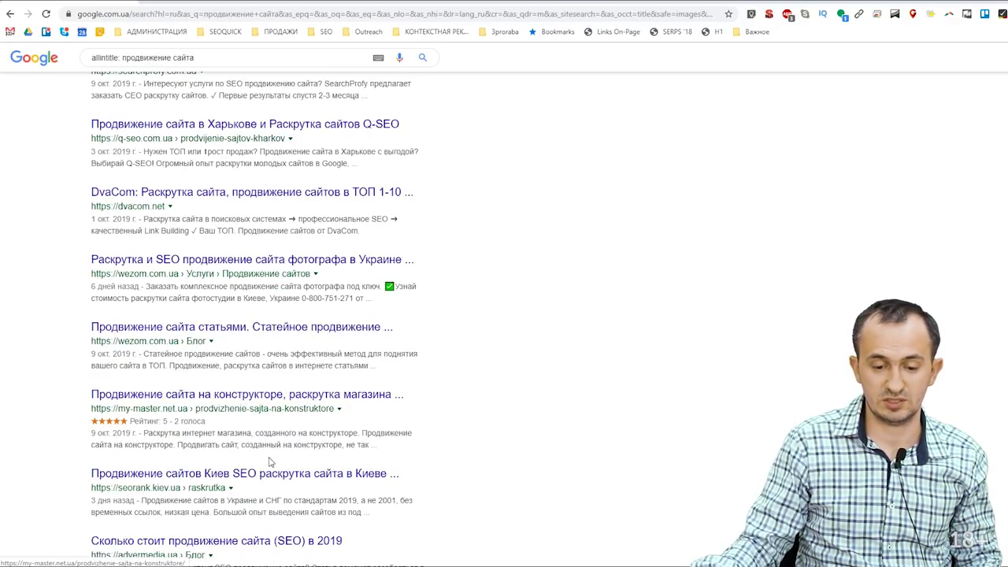
scroll(269, 462, "down", 3)
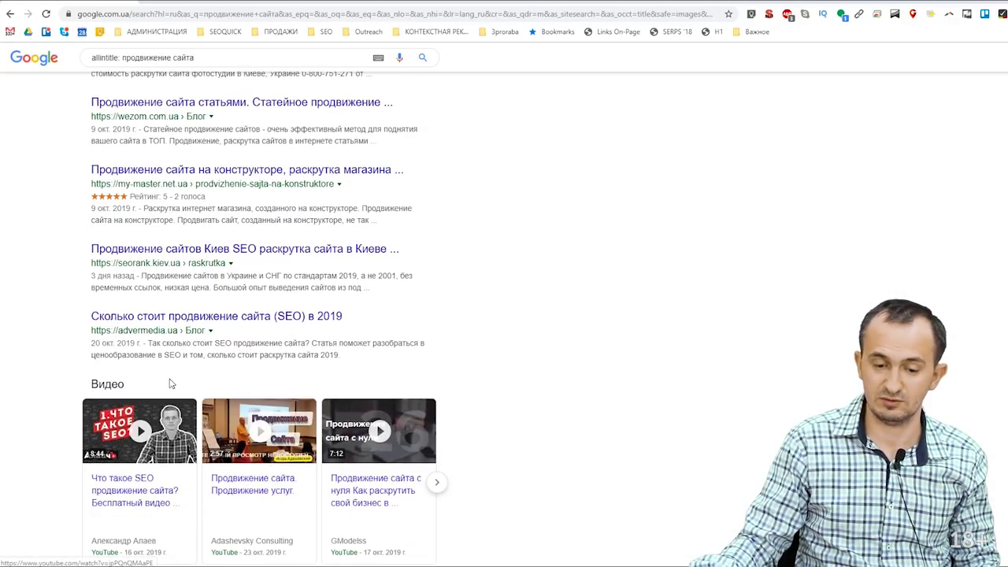
Step: Return to advanced search, set the word placement to "в тексте страницы", and run the search for "продвижение сайта"
key("alt+Left")
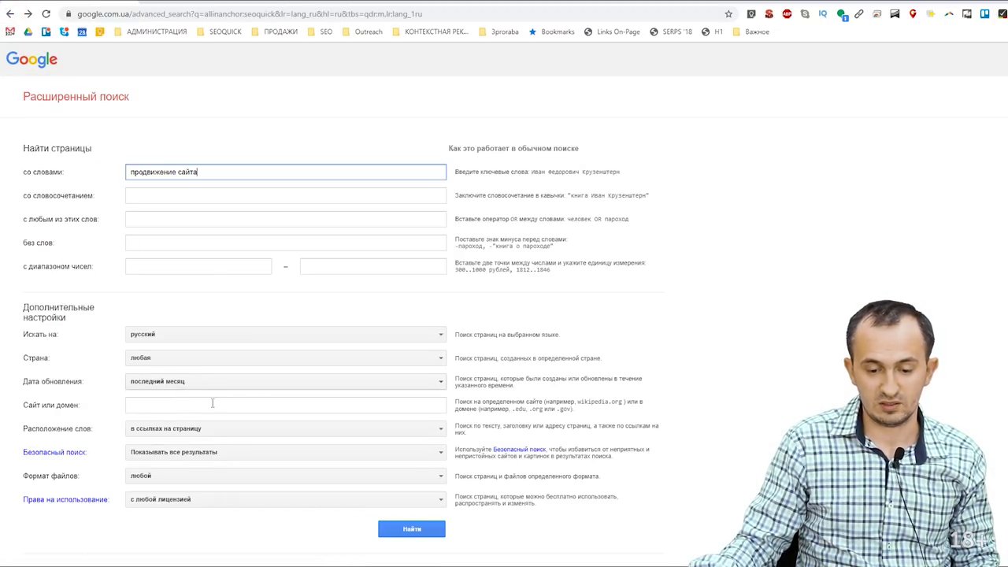
left_click(206, 430)
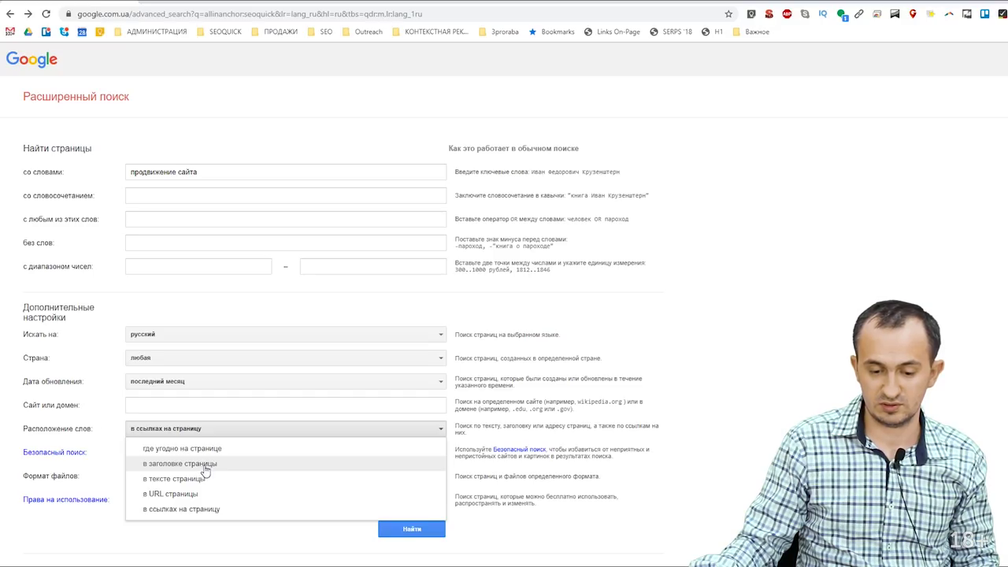
left_click(210, 480)
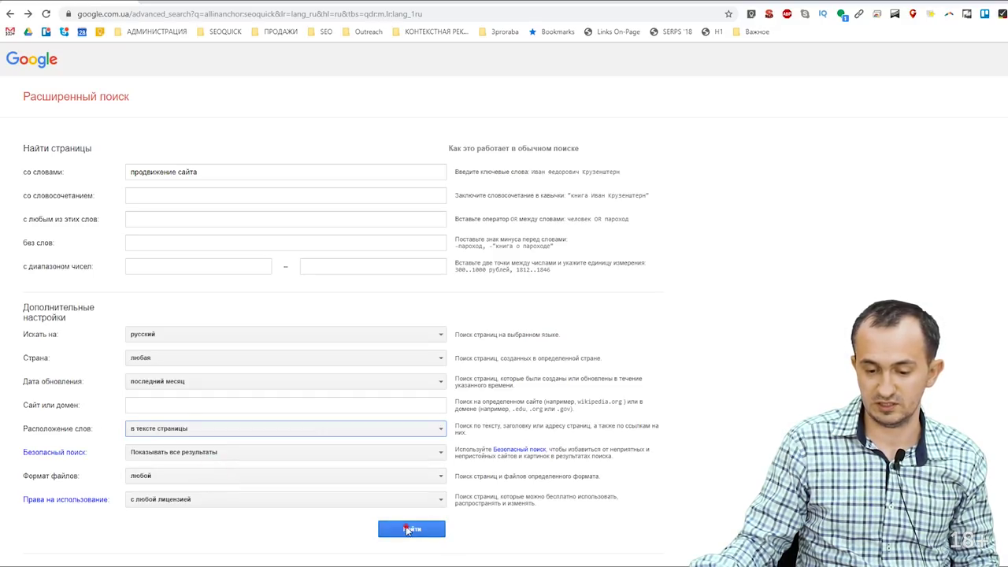
left_click(412, 528)
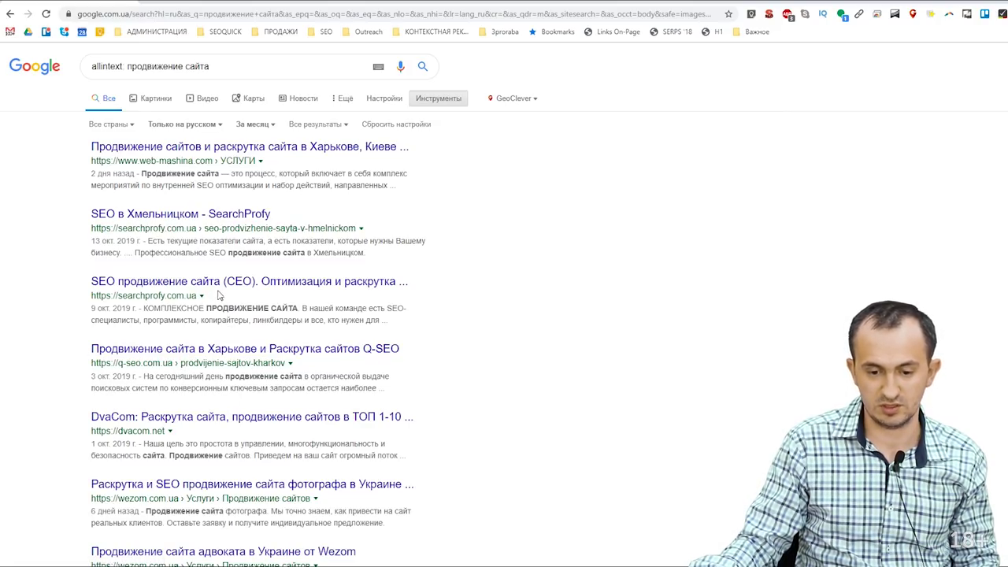
Step: Examine how the phrase "продвижение сайта" occurs in the snippets of the page-text search results
scroll(225, 288, "down", 2)
scroll(213, 283, "down", 1)
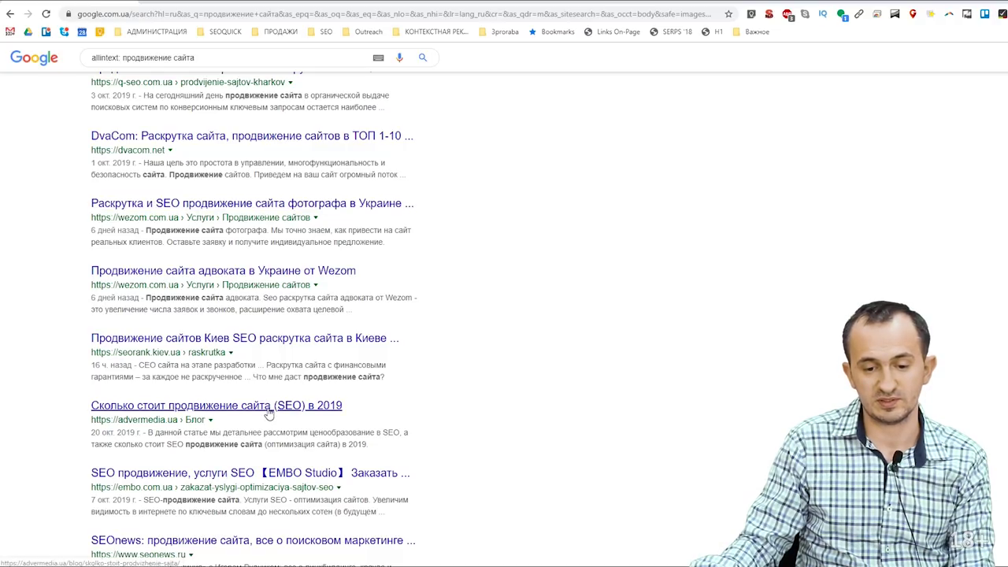
scroll(236, 370, "down", 3)
scroll(189, 315, "up", 5)
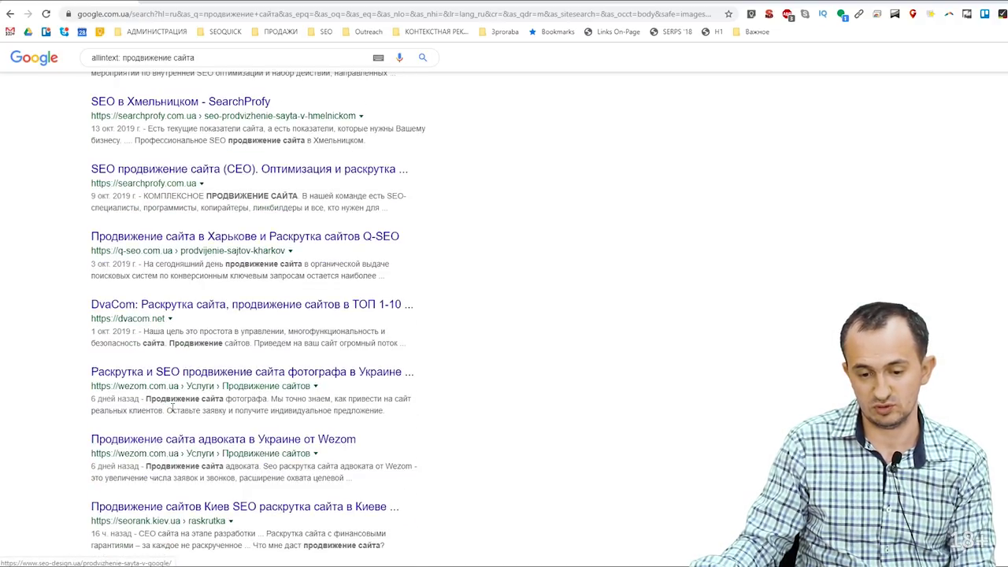
scroll(169, 402, "down", 4)
scroll(169, 403, "down", 2)
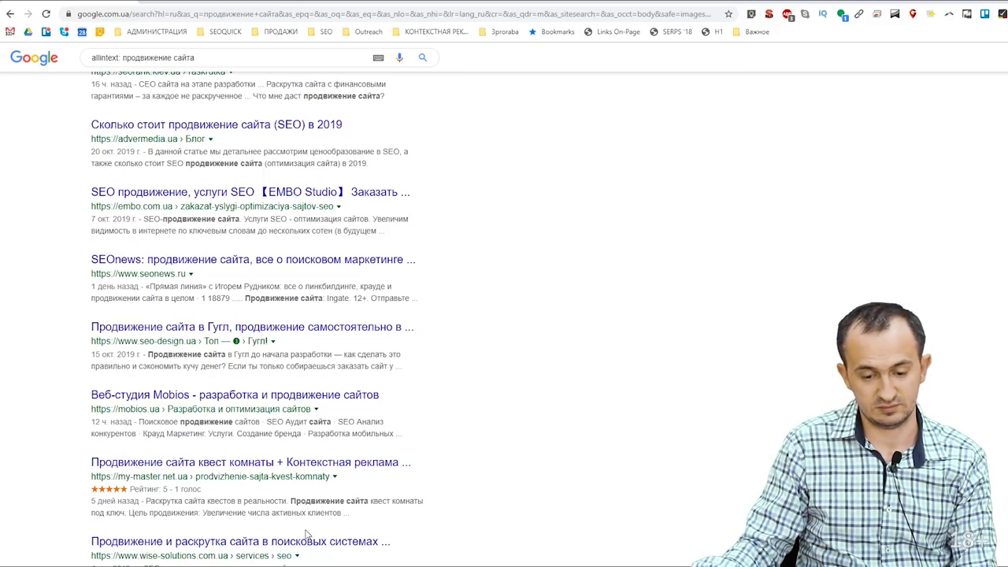
scroll(307, 534, "down", 1)
scroll(236, 331, "up", 8)
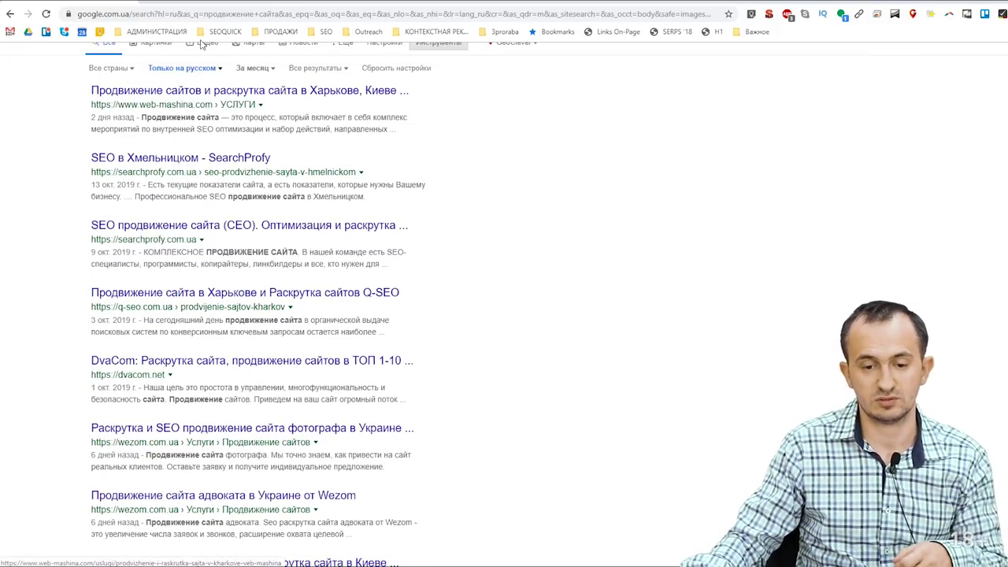
Step: Change the query to "allintext:металлопластиковая труба", run the search, and skim the results
left_click_drag(217, 67, 123, 64)
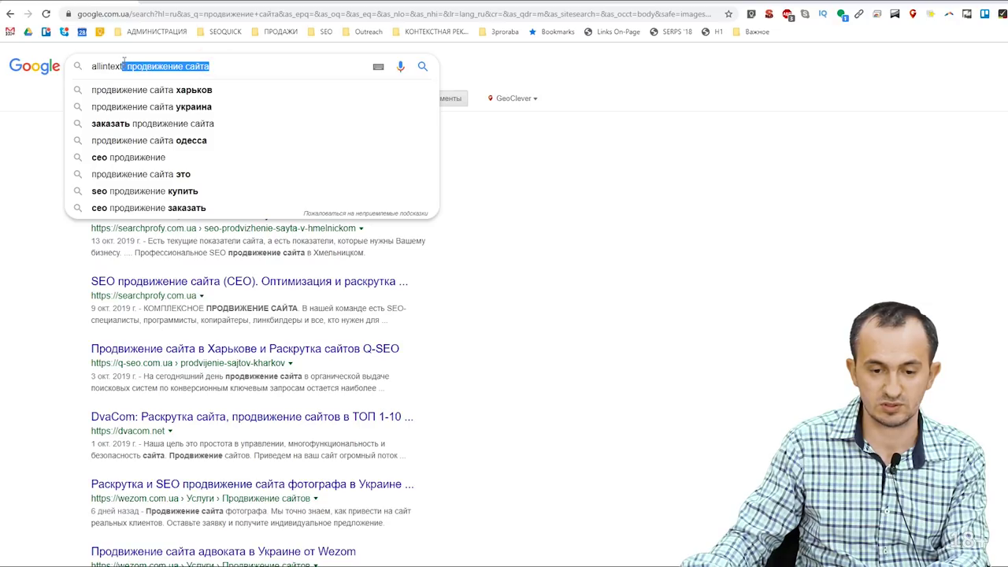
type(":мета")
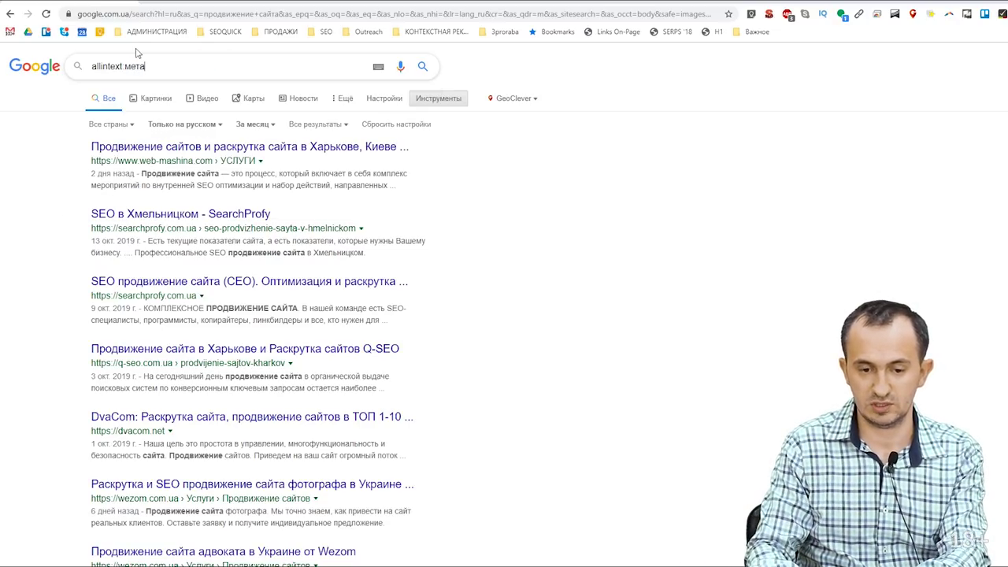
type("ллопластиковая труба")
key("Return")
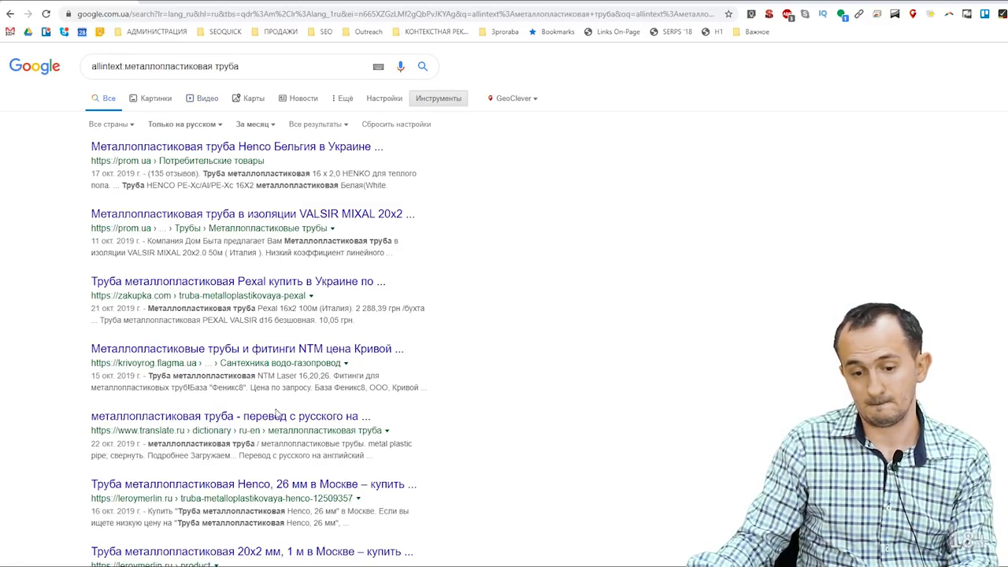
scroll(275, 413, "down", 3)
scroll(285, 170, "up", 3)
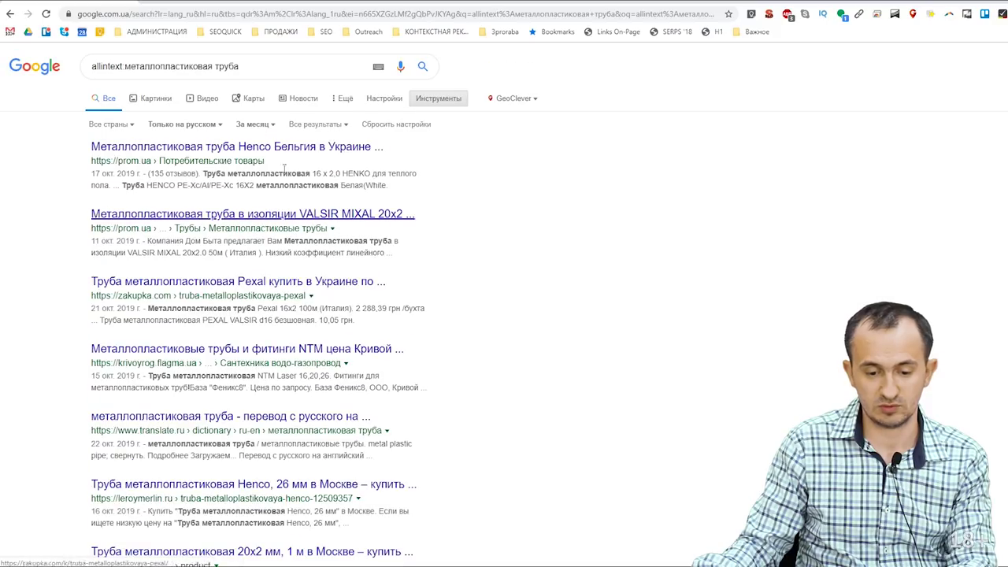
Step: Enclose the phrase "металлопластиковая труба" in quotation marks after allintext:, run the search, and look through the exact-phrase results
left_click(269, 63)
type("\"")
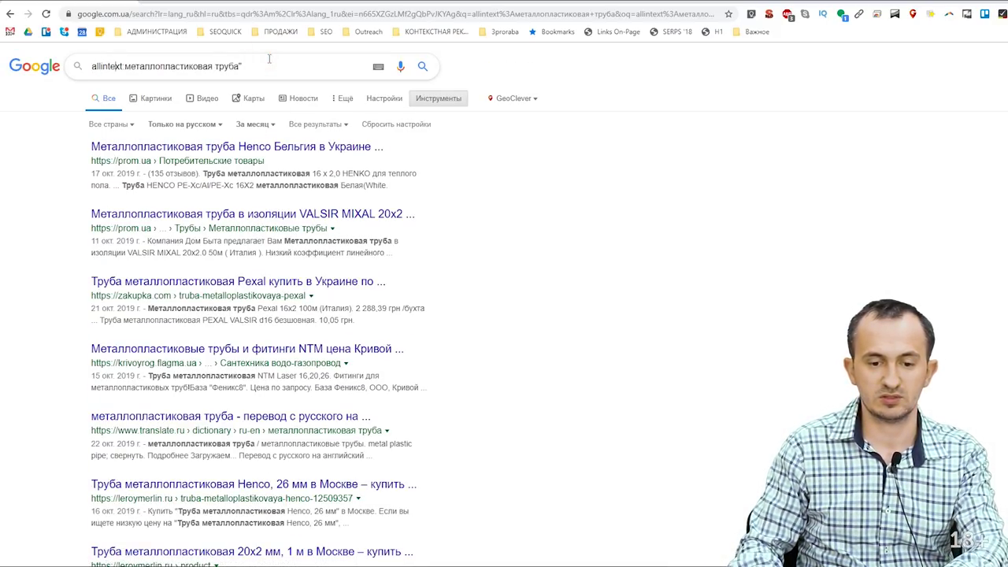
type("\"")
key("Return")
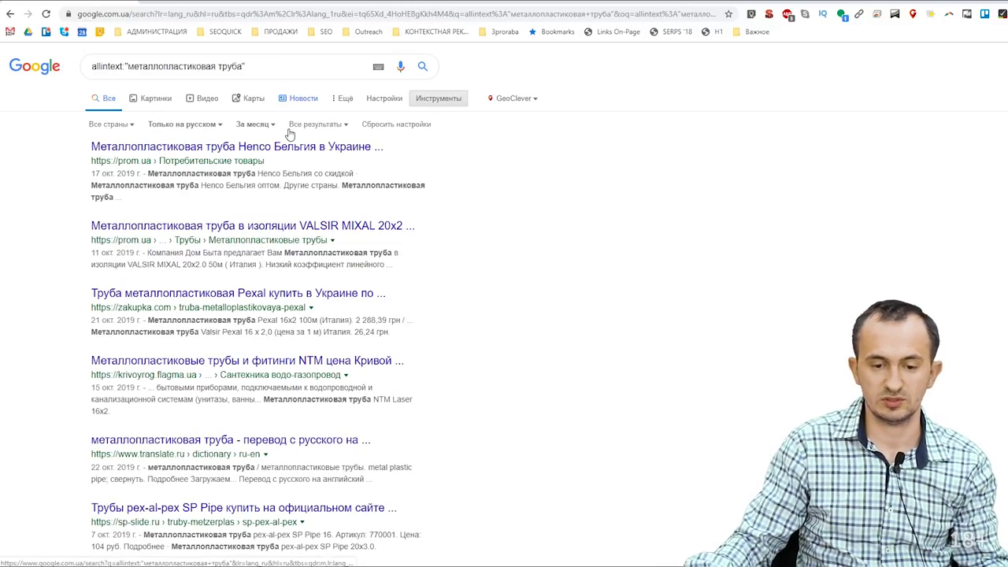
scroll(292, 362, "down", 2)
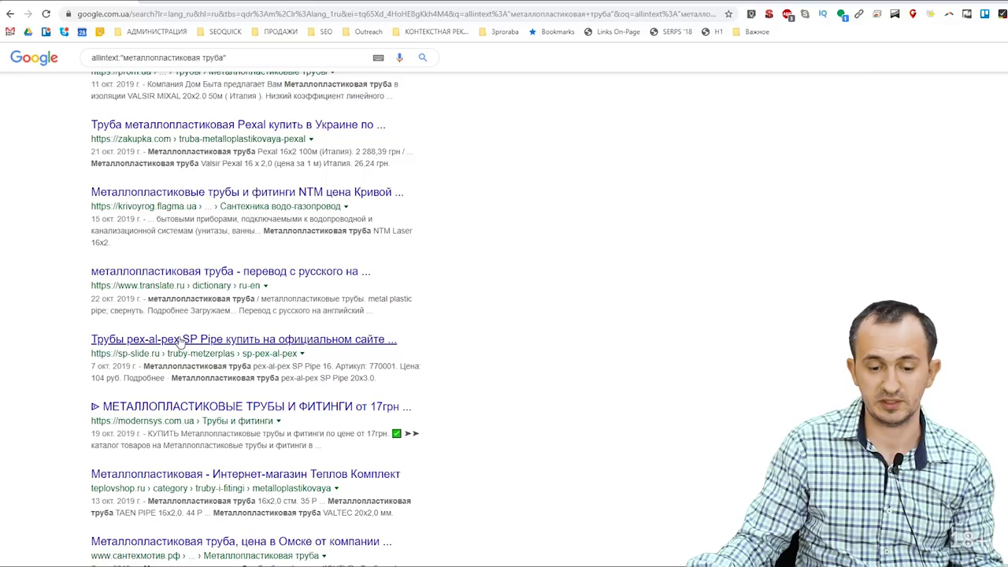
scroll(229, 513, "down", 3)
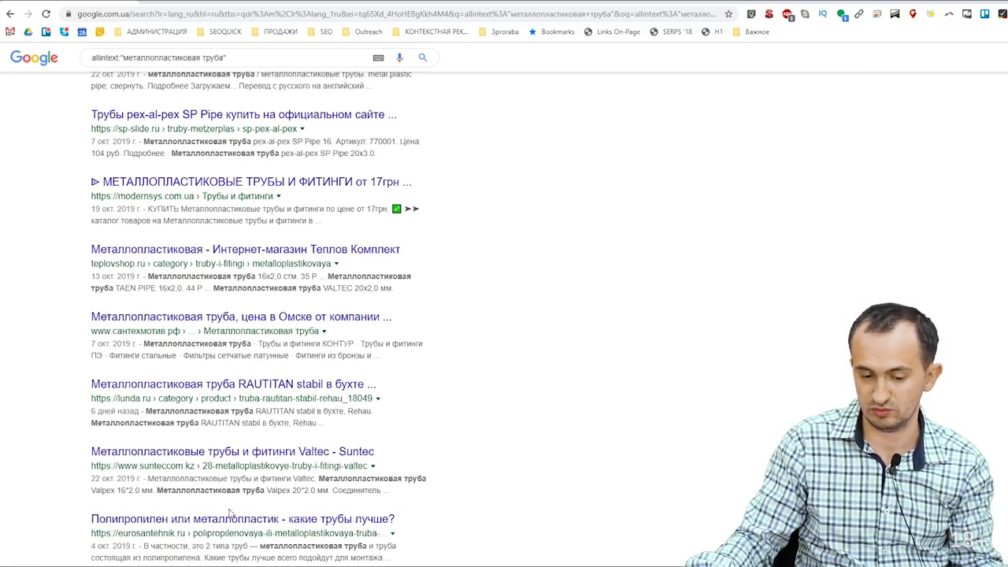
scroll(149, 460, "up", 4)
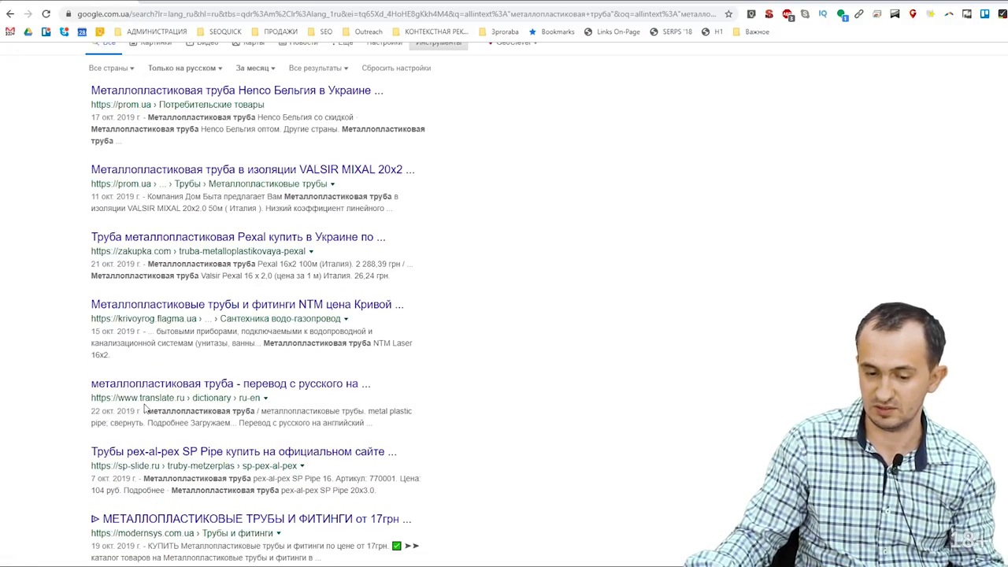
Step: Go back from the quoted pipe search to the earlier "allintext: продвижение сайта" results
left_click(7, 13)
left_click(7, 13)
left_click(7, 14)
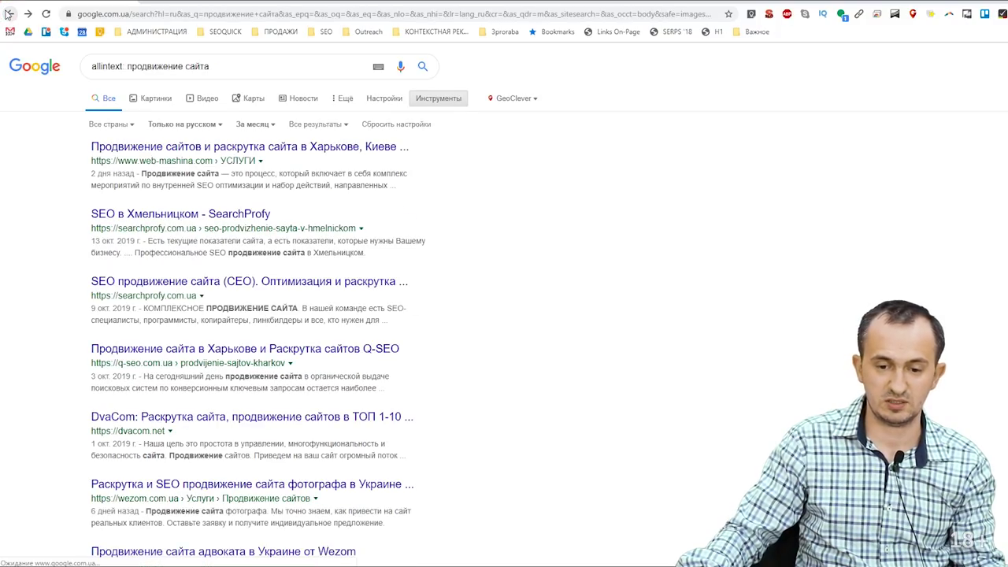
Step: Return to the advanced search form, restrict the "продвижение сайта" search to the site wikipedia.org, and run it
left_click(7, 14)
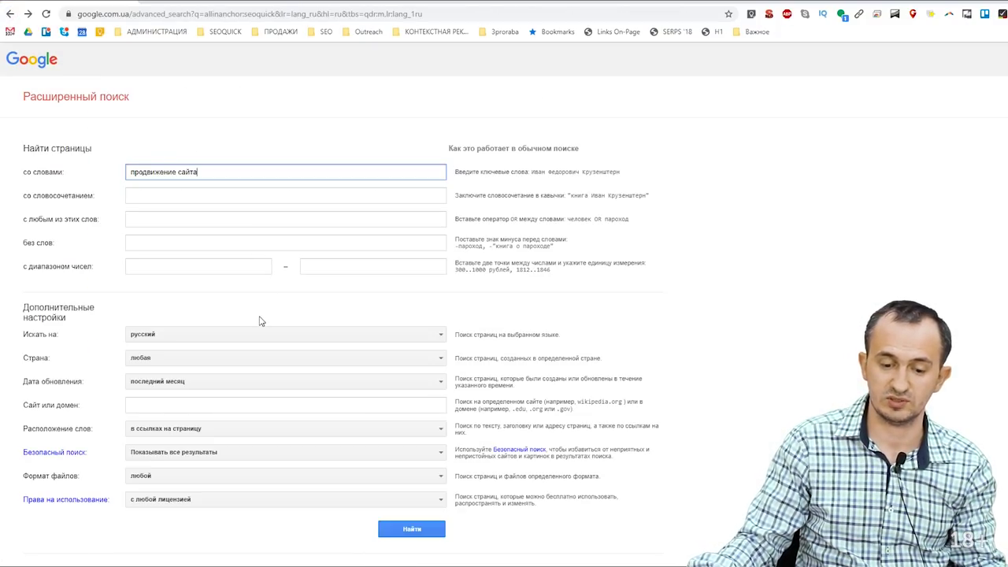
left_click(164, 405)
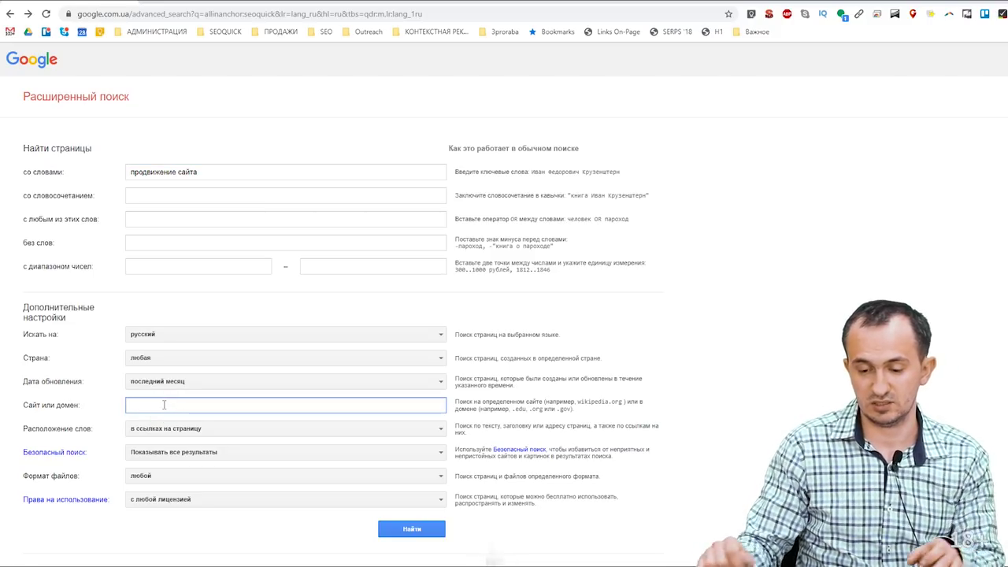
type("wikipedia.org")
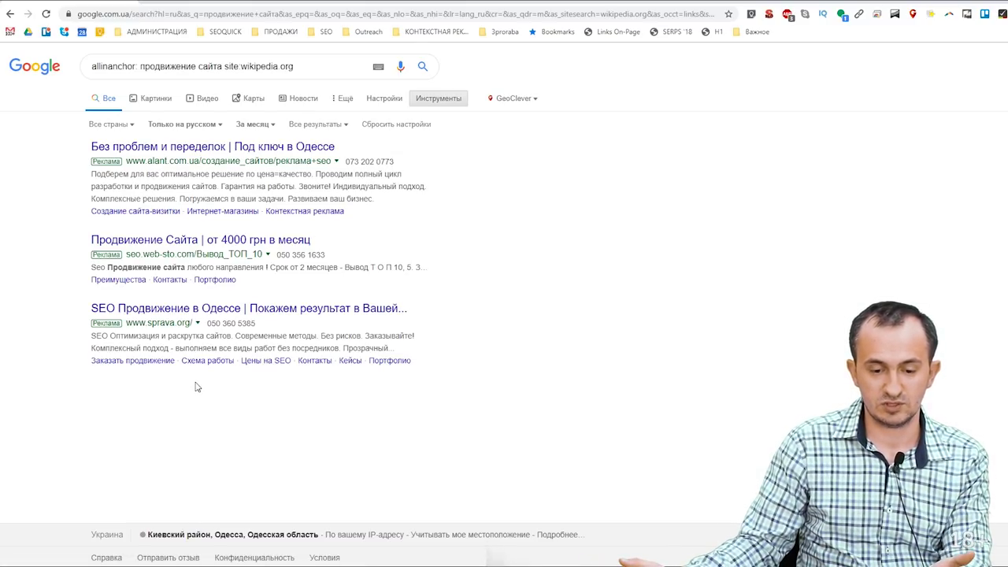
Step: Remove the allinanchor: operator so the query reads "продвижение сайта site:wikipedia.org", and run the search
left_click_drag(142, 66, 91, 66)
key("BackSpace")
key("Return")
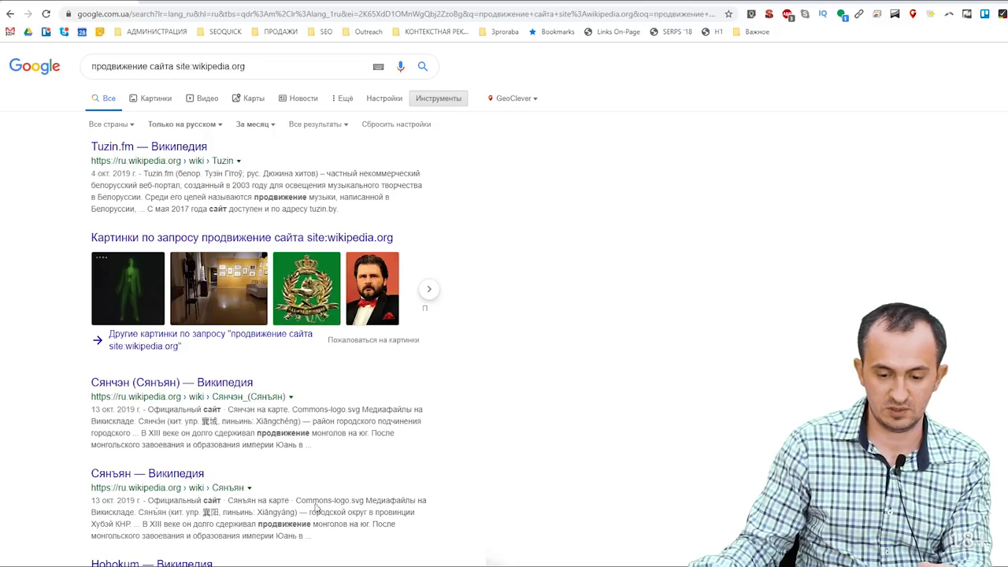
left_click(172, 63)
left_click(494, 78)
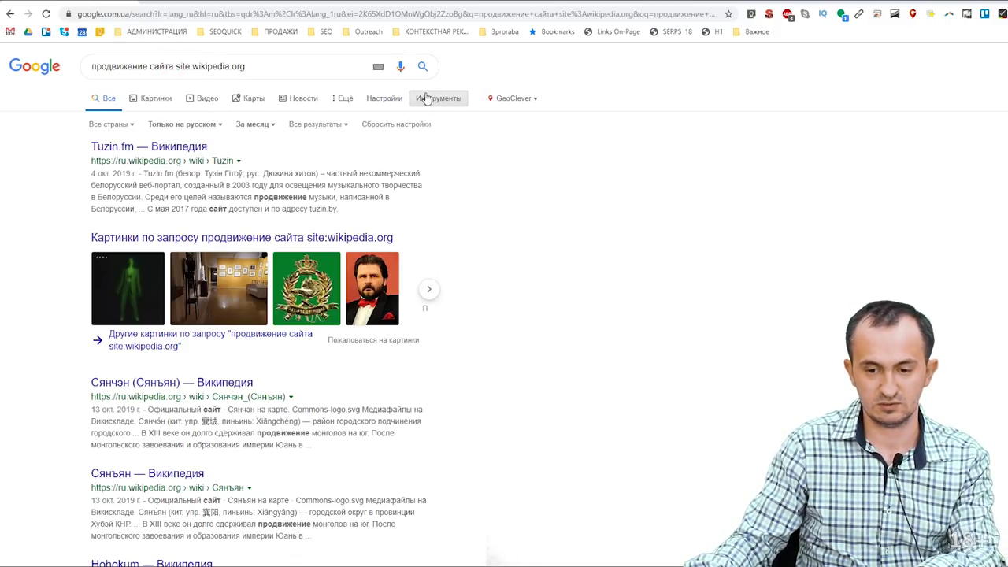
Step: In advanced search, move "продвижение сайта" from the all-words field to the exact-phrase field and run the search
left_click(385, 99)
left_click(386, 166)
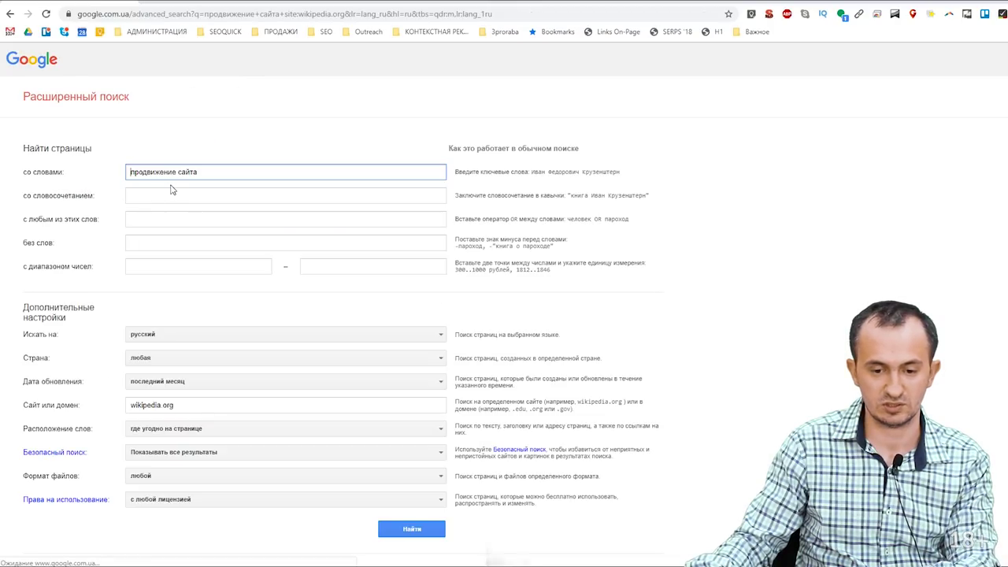
left_click_drag(212, 170, 136, 178)
key("ctrl+x")
left_click(180, 194)
left_click(169, 218)
left_click(411, 529)
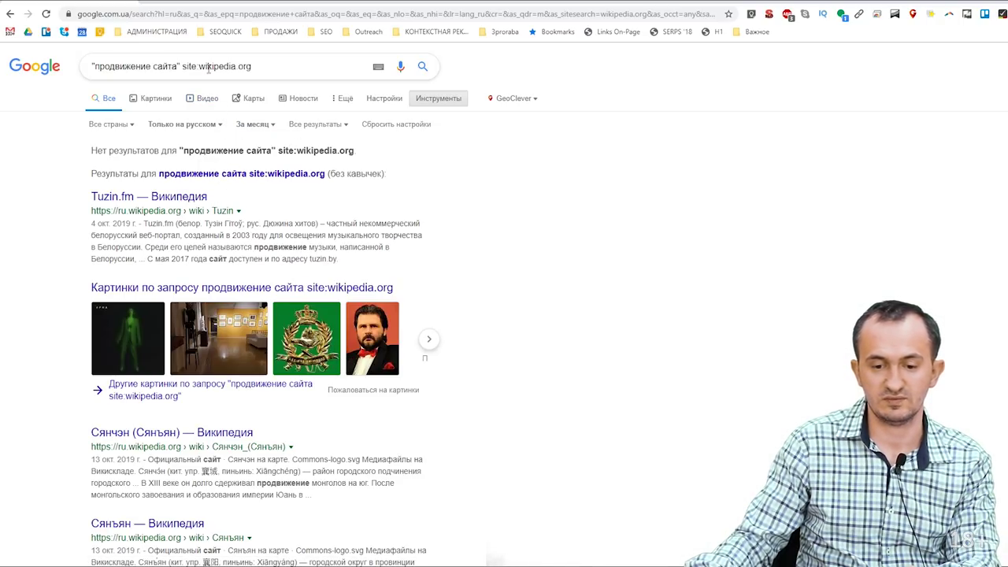
Step: Back in the advanced search form, clear the exact phrase, search wikipedia.org for the word SEO, and skim the results
left_click(9, 14)
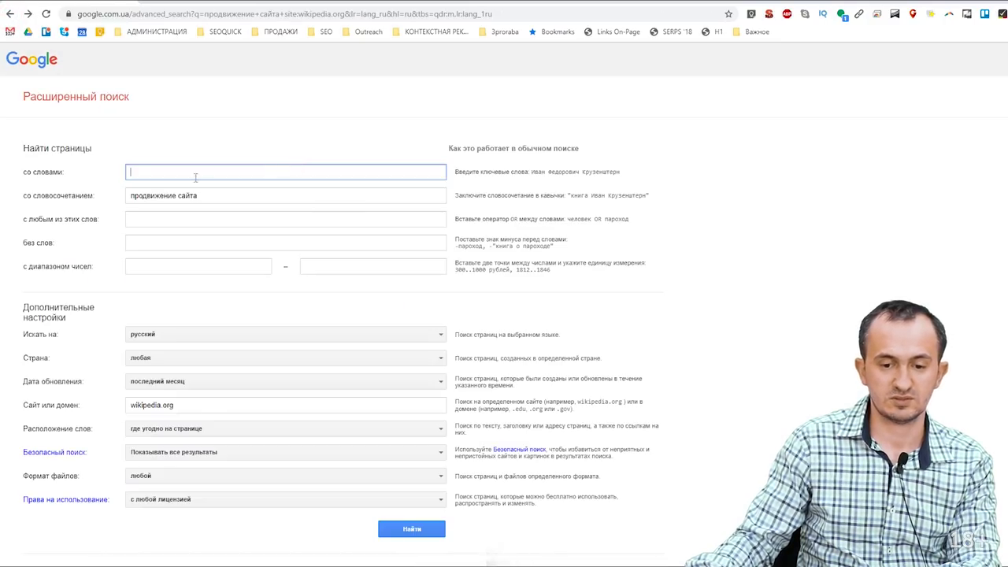
triple_click(206, 200)
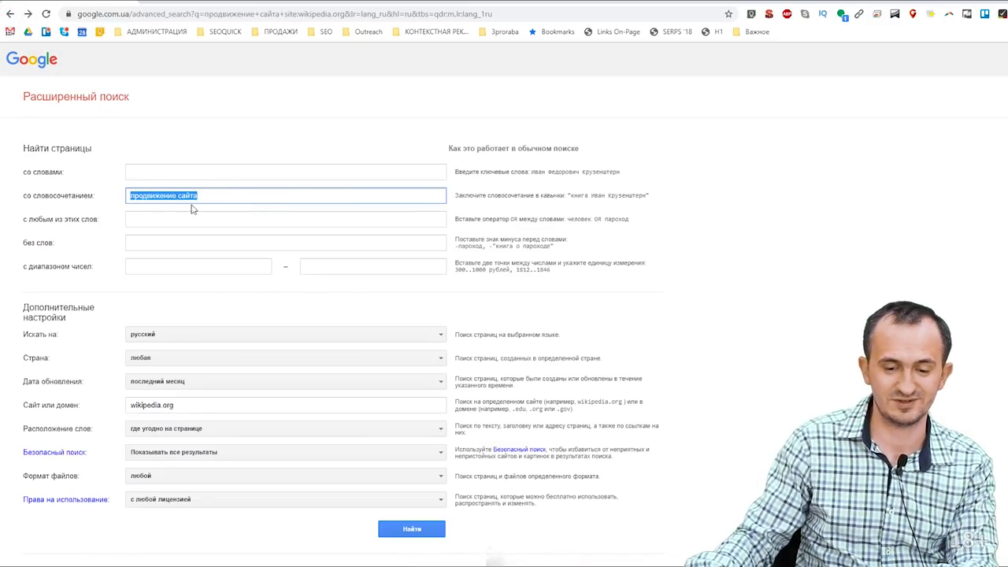
key("BackSpace")
left_click(191, 172)
type("ы")
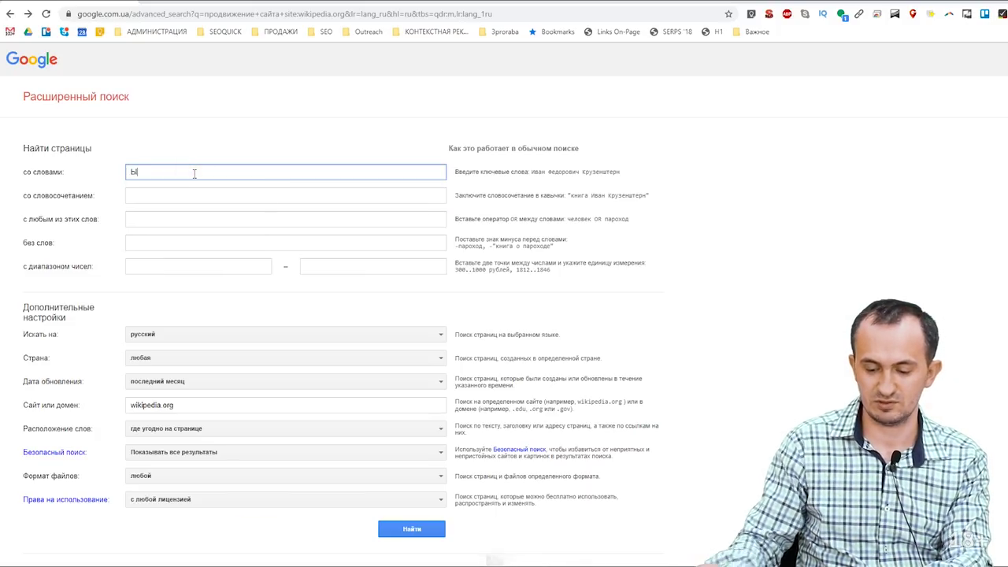
type("EO")
key("Return")
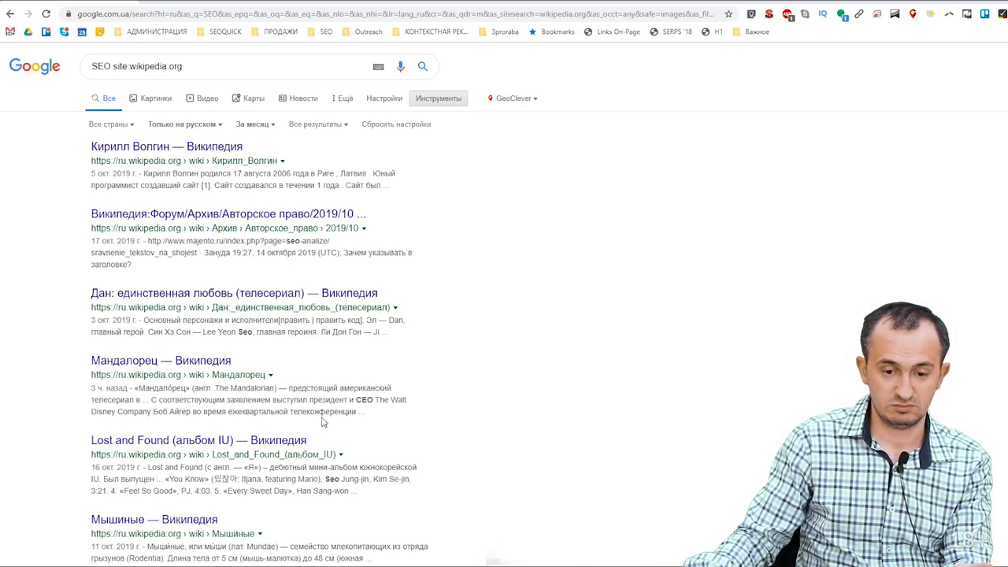
scroll(322, 423, "down", 2)
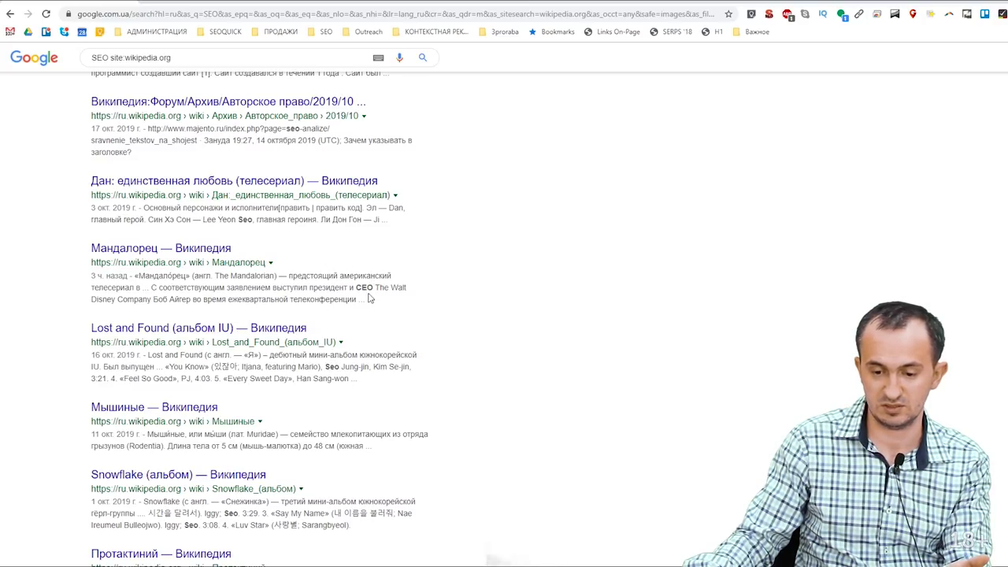
scroll(244, 455, "down", 3)
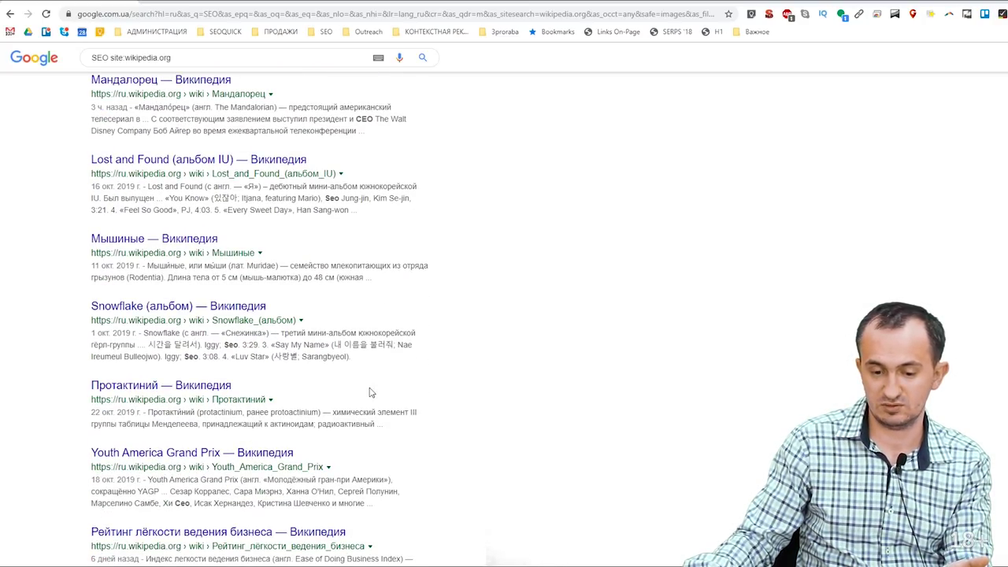
scroll(335, 455, "down", 4)
scroll(339, 433, "up", 6)
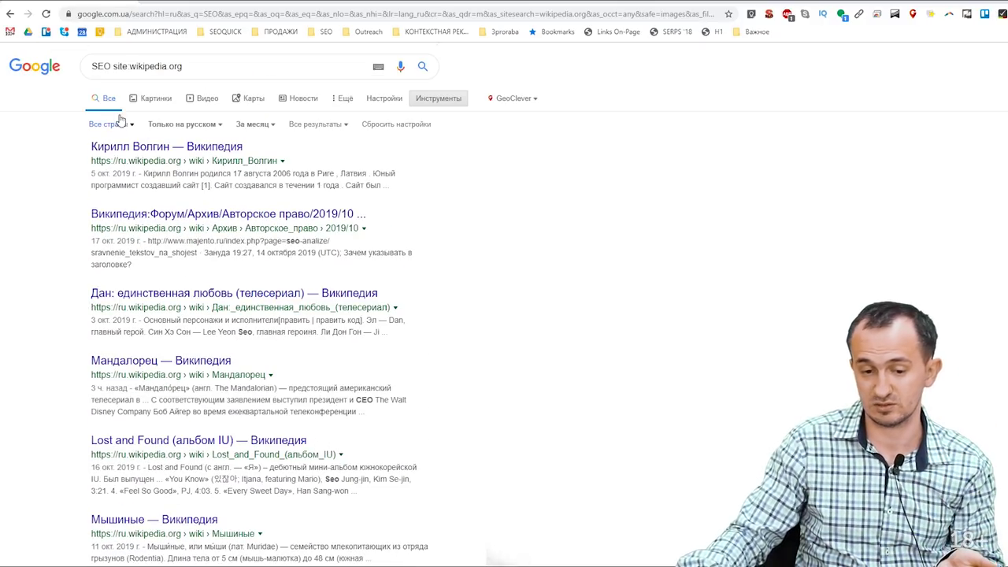
Step: Change the site operator in the query to site:ru.wikipedia.org and run the search
left_click(183, 67)
left_click(131, 66)
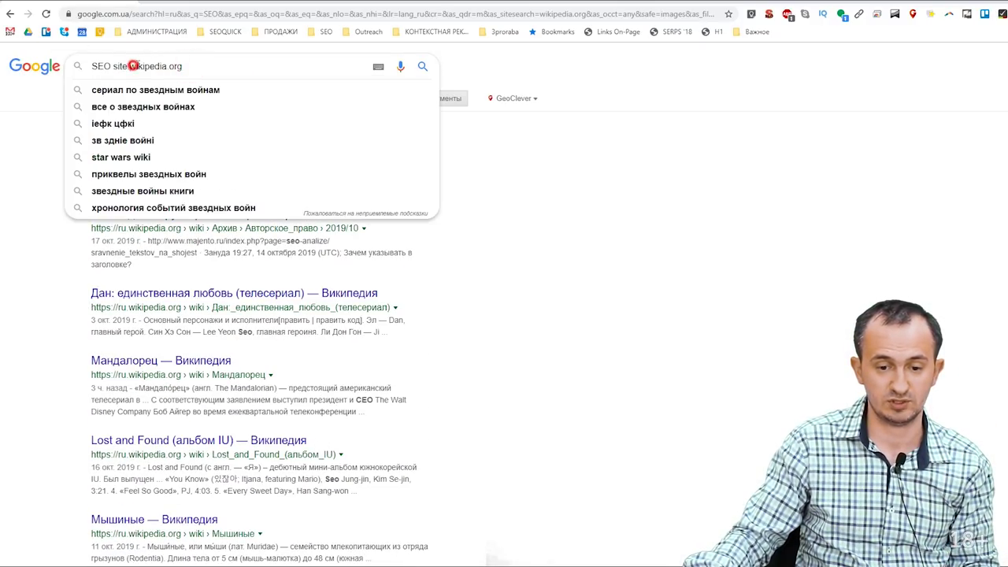
type("ru.")
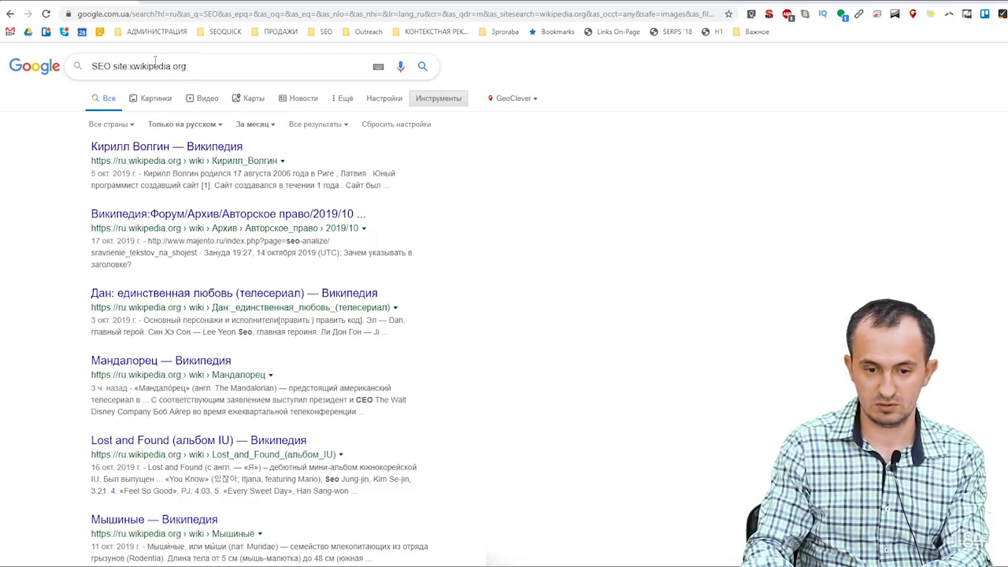
key("Return")
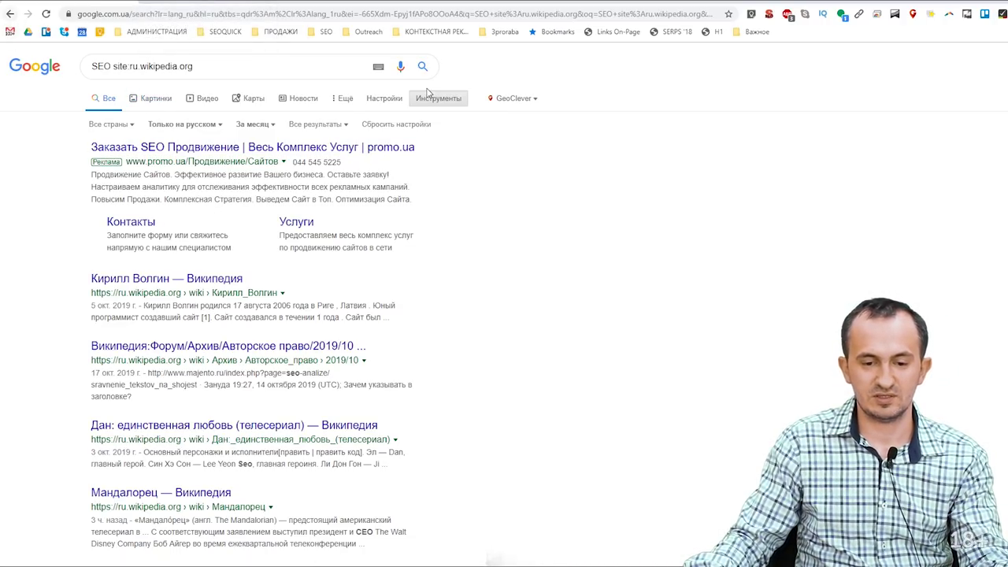
Step: Open advanced search for the SEO query, look at the usage-rights options, and set the file format to Adobe Acrobat PDF (.pdf)
left_click(385, 99)
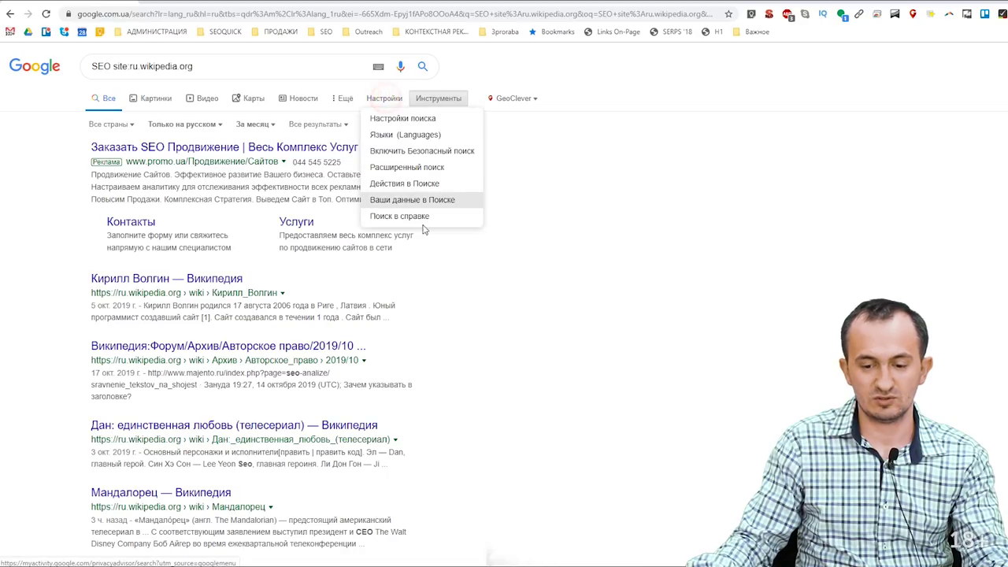
left_click(427, 167)
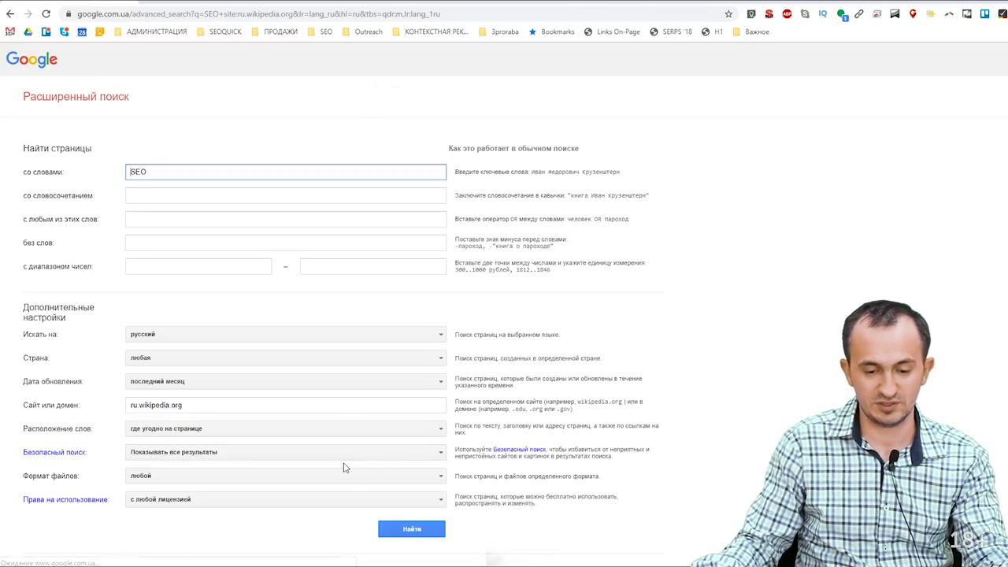
scroll(344, 459, "down", 3)
left_click(172, 389)
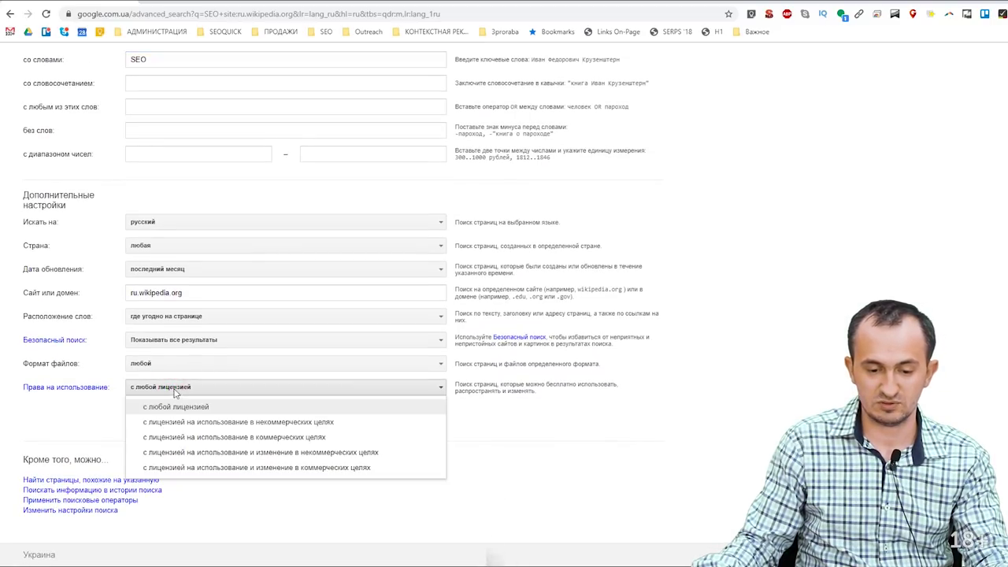
left_click(176, 363)
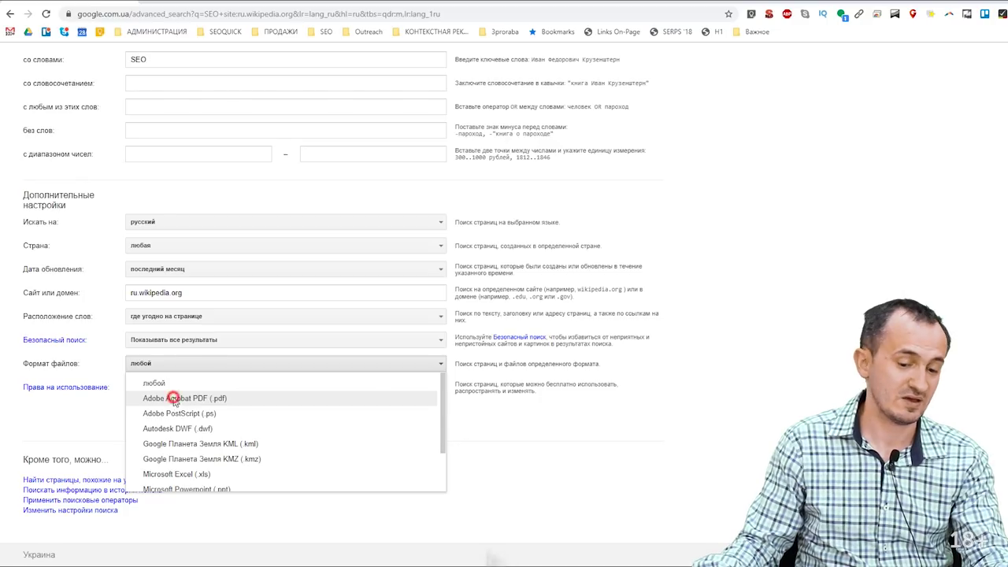
left_click(173, 400)
scroll(111, 264, "up", 3)
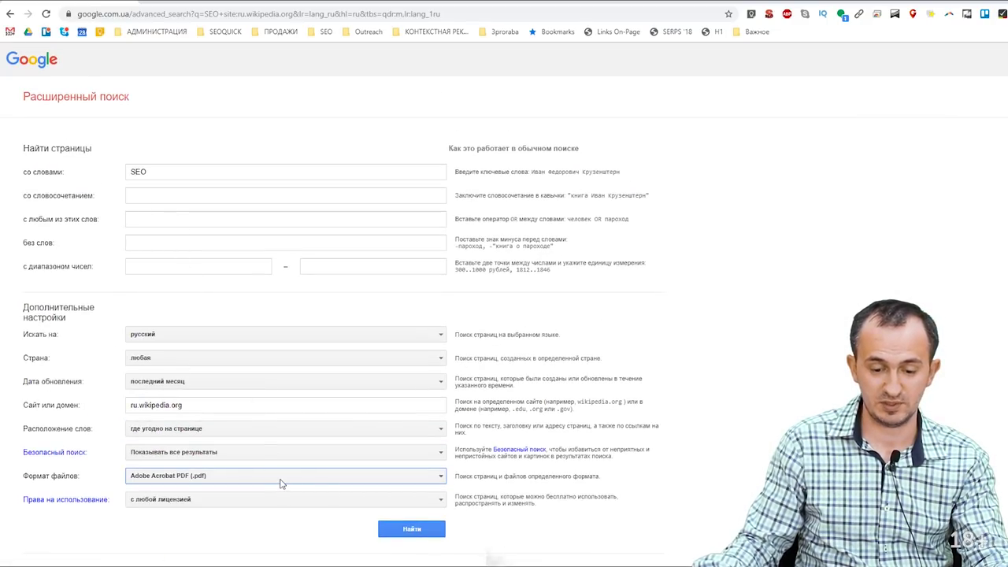
Step: Clear the site or domain restriction and run the SEO search for PDF files
double_click(192, 404)
key("BackSpace")
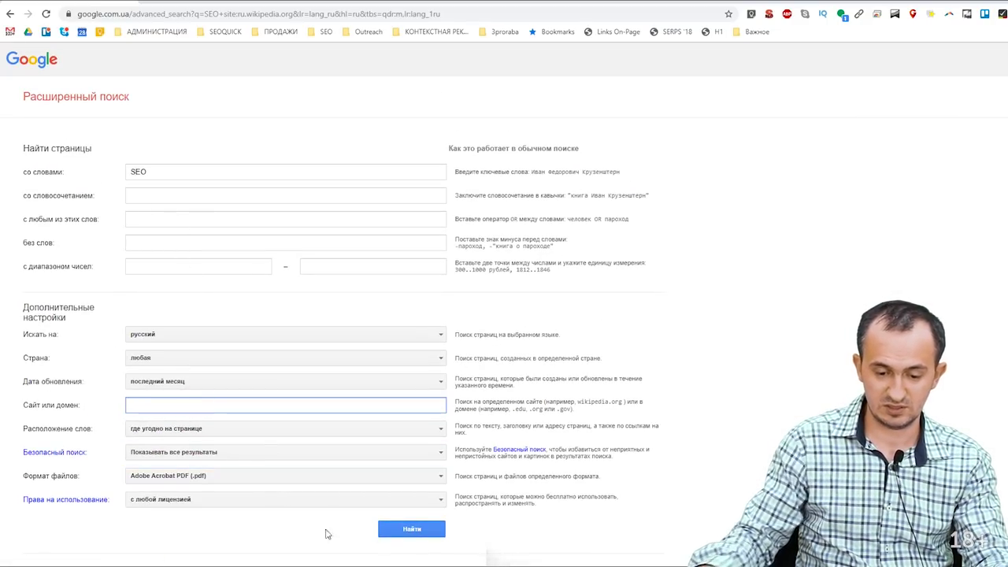
left_click(429, 535)
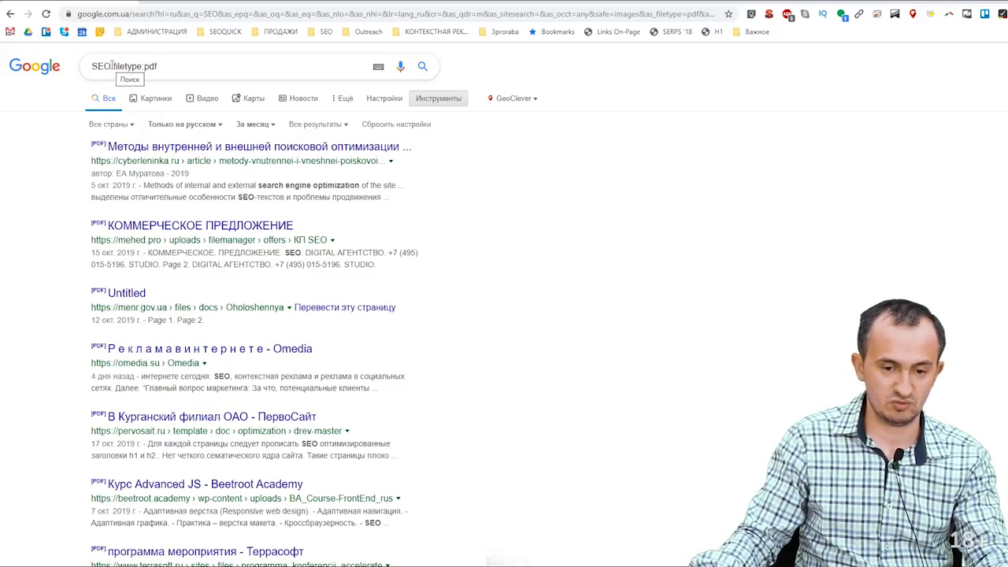
Step: Download the first PDF result on internal and external search optimization, open and skim it, and return to the search results
left_click(164, 162)
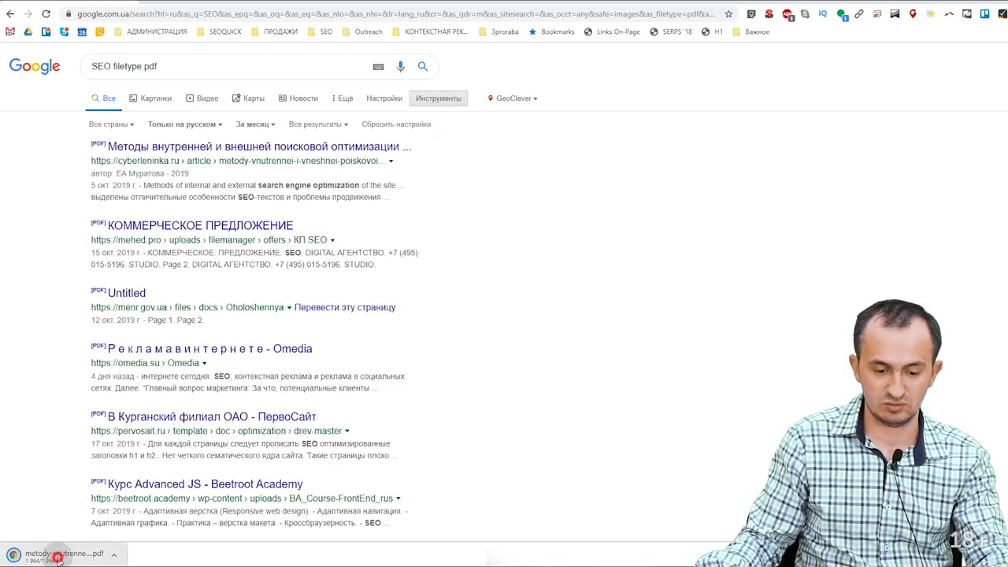
left_click(59, 561)
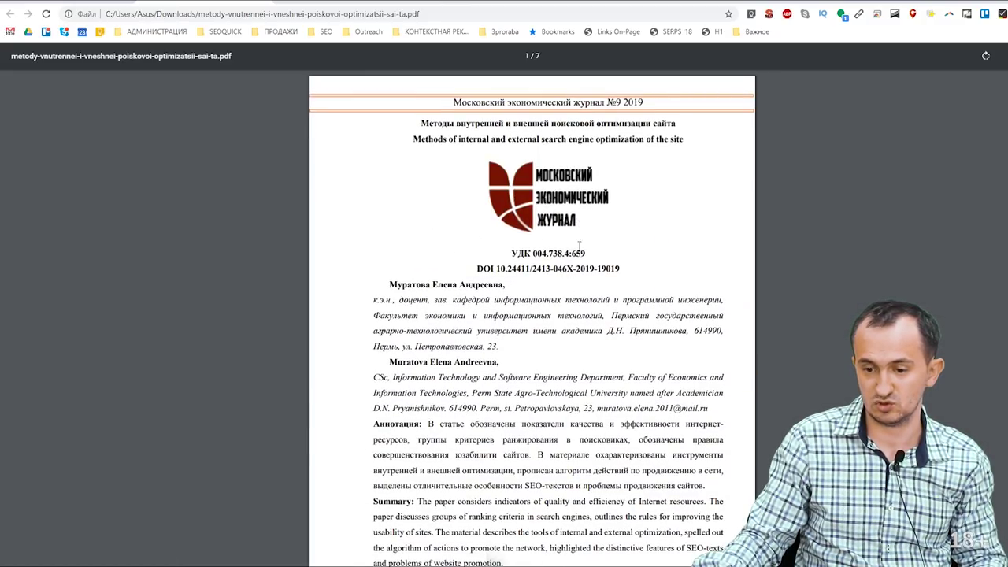
scroll(603, 183, "down", 8)
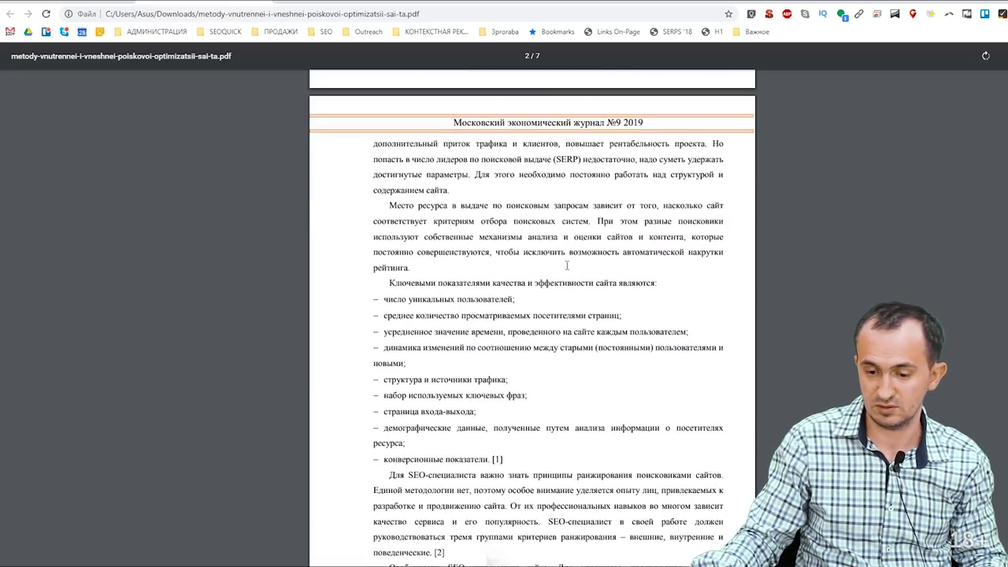
scroll(566, 265, "down", 10)
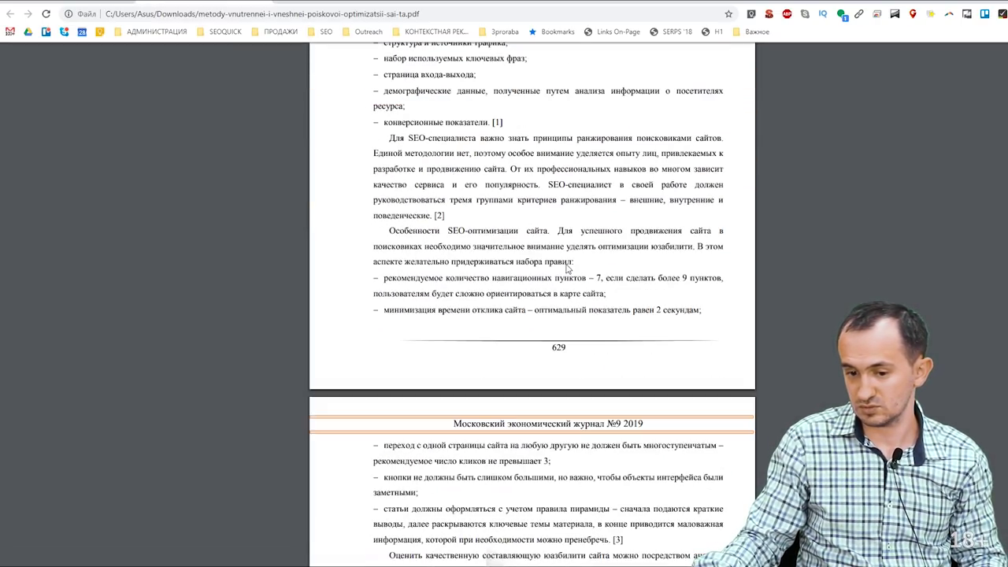
key("alt+Left")
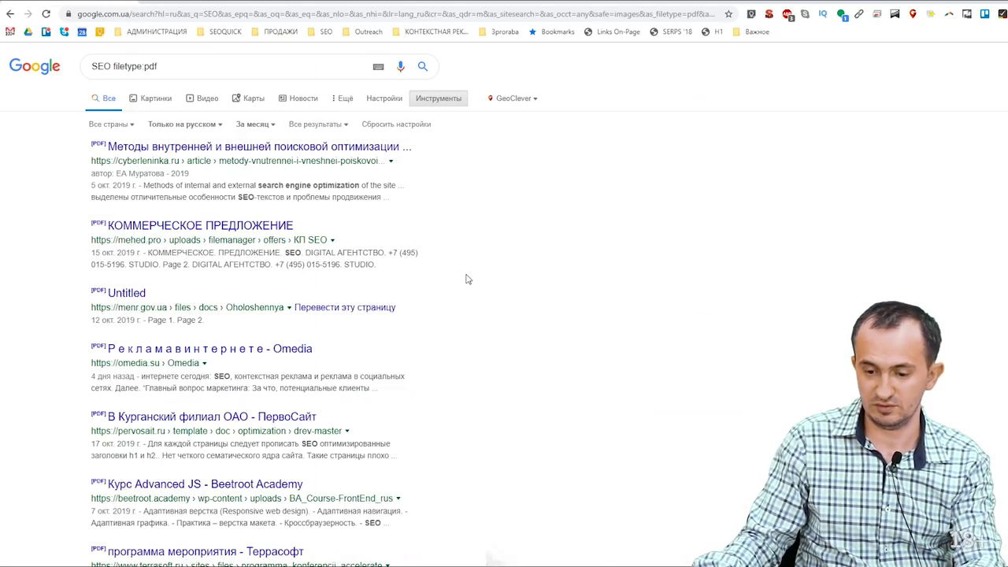
Step: Replace SEO with "преступление и наказание" before filetype:pdf and run the search
double_click(103, 66)
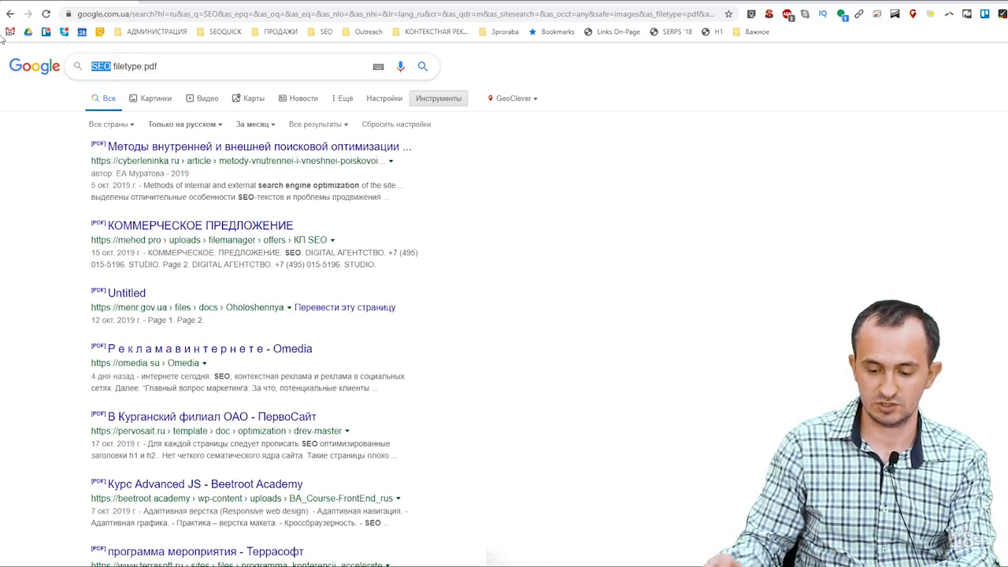
type("преступление и ")
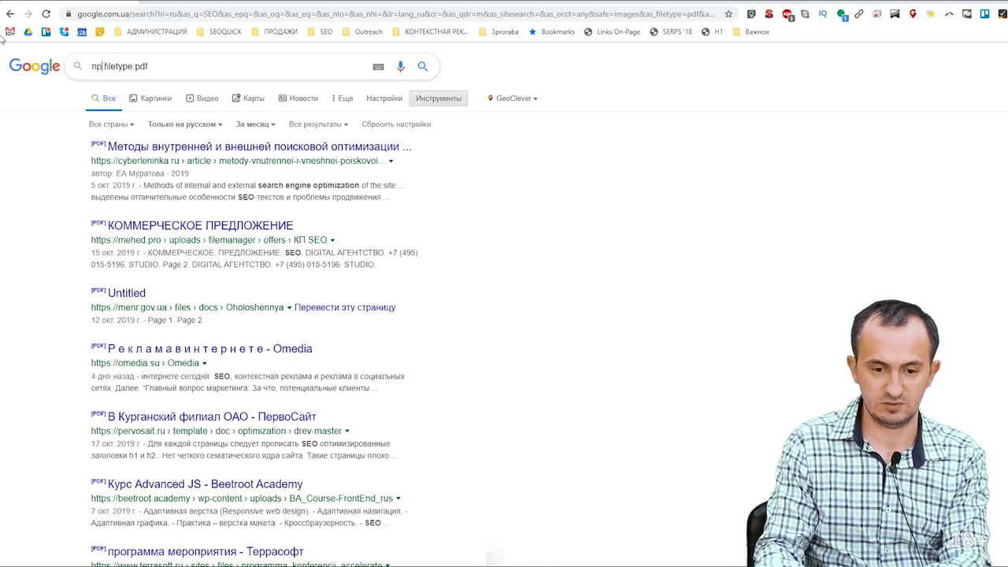
type("наказание")
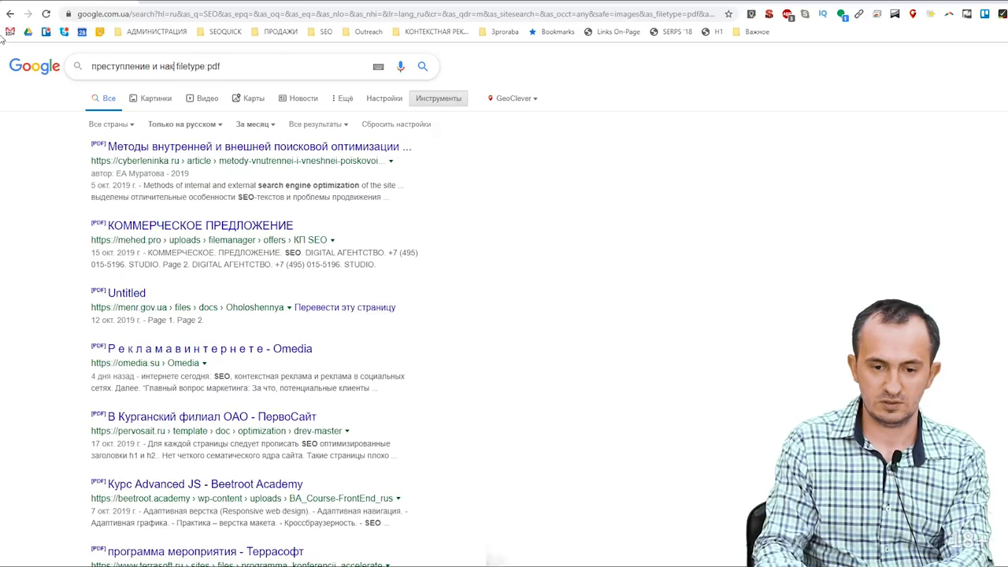
key("Return")
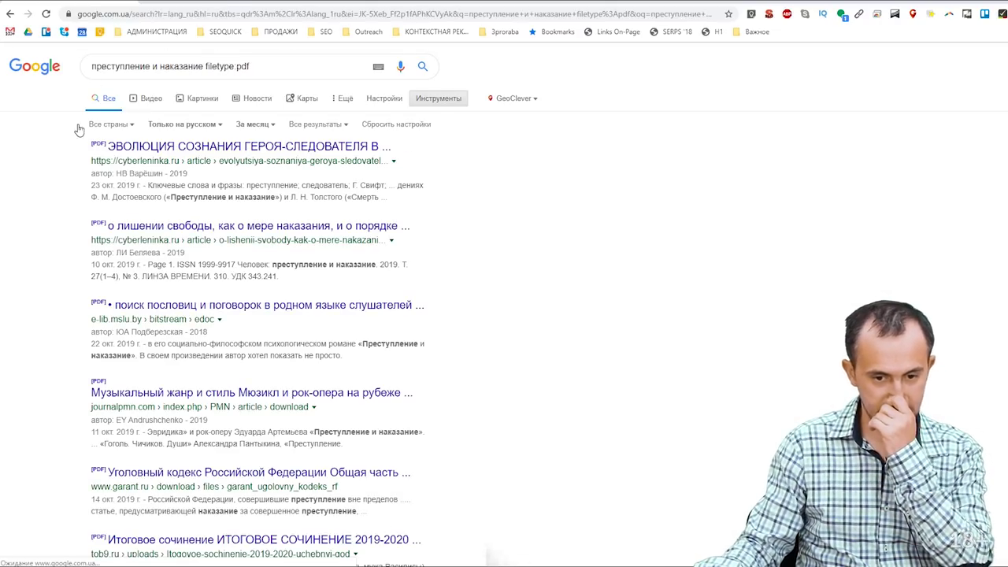
Step: Enclose преступление и наказание in quotation marks before filetype:pdf and run the exact-phrase search
left_click(202, 66)
type("\"")
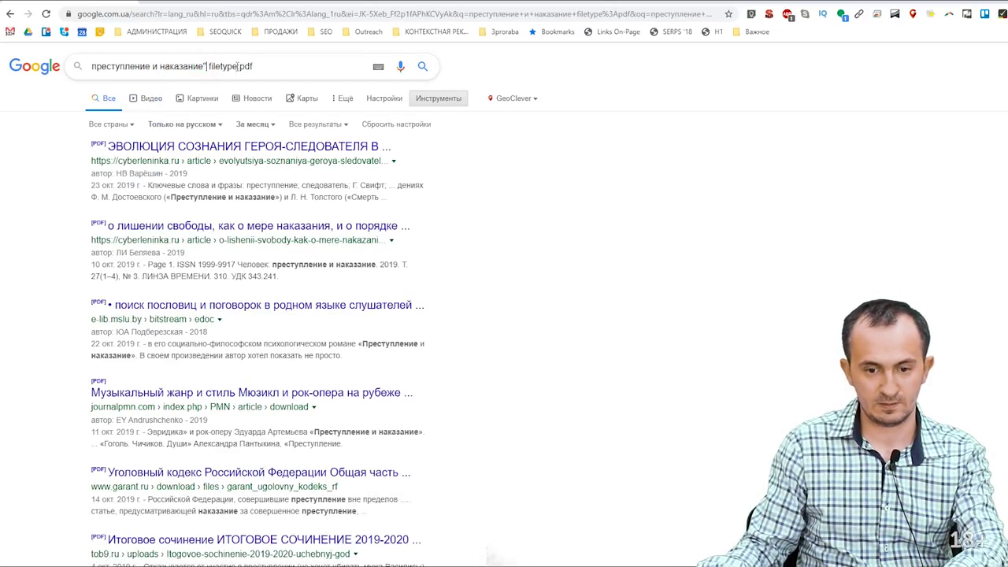
type("\"")
key("Return")
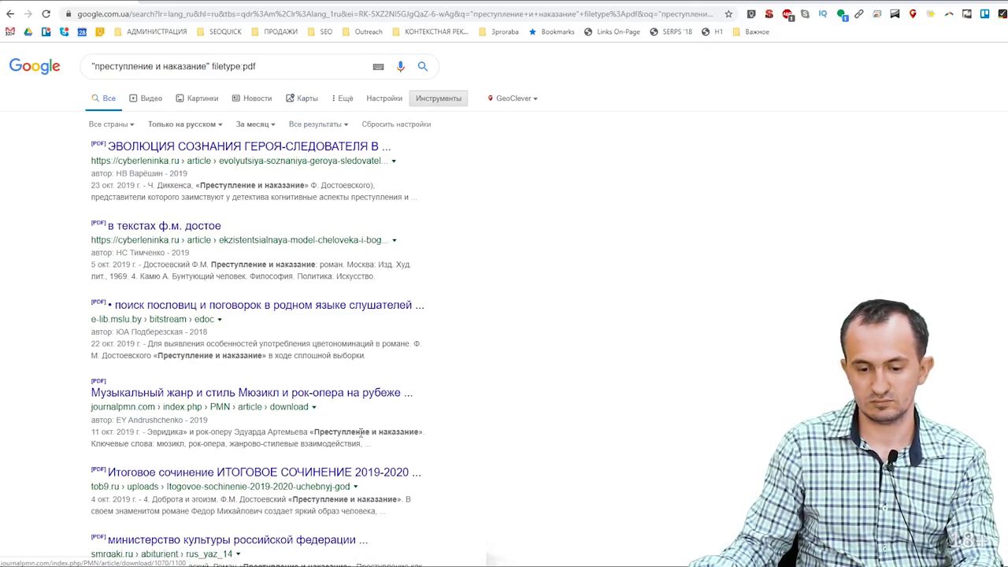
Step: Review the exact-phrase PDF results and download the second one, "в текстах ф.м. достое"
scroll(366, 417, "down", 2)
scroll(367, 415, "down", 1)
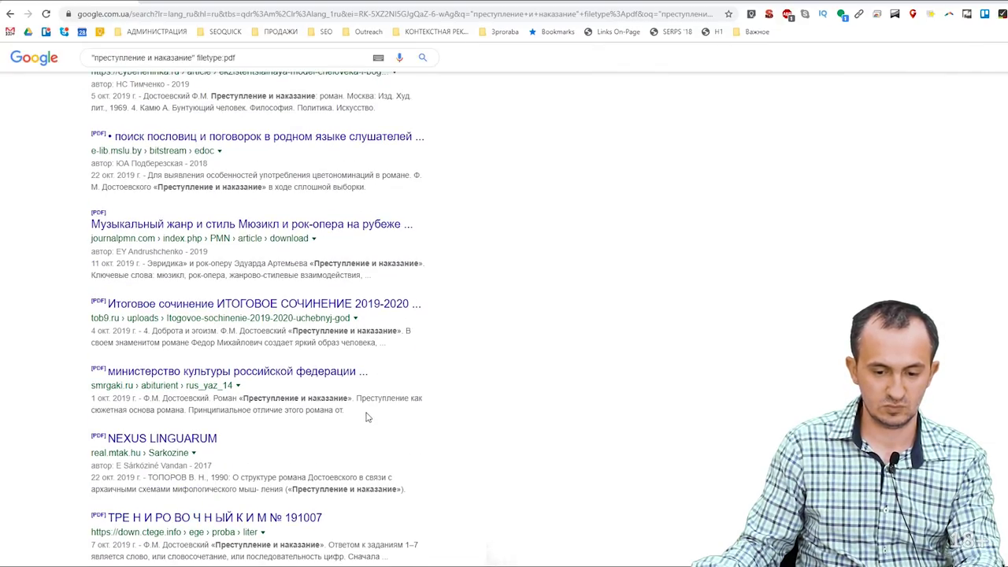
scroll(366, 417, "up", 3)
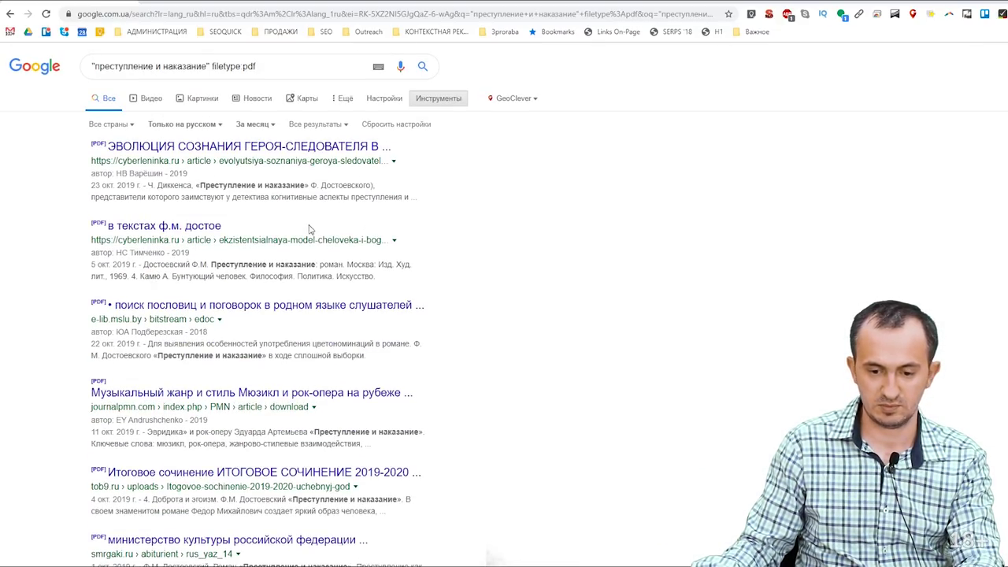
left_click(181, 228)
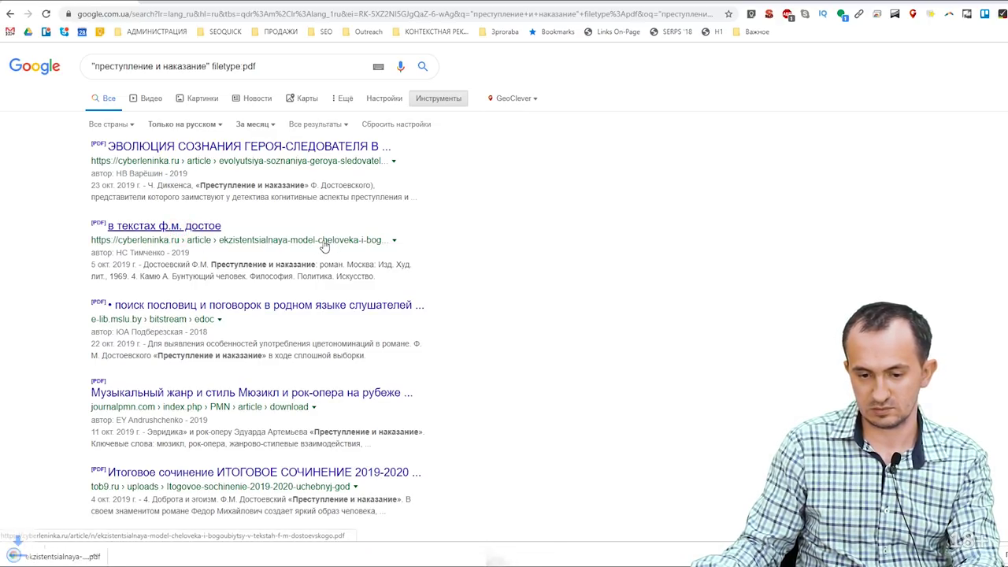
scroll(211, 400, "down", 15)
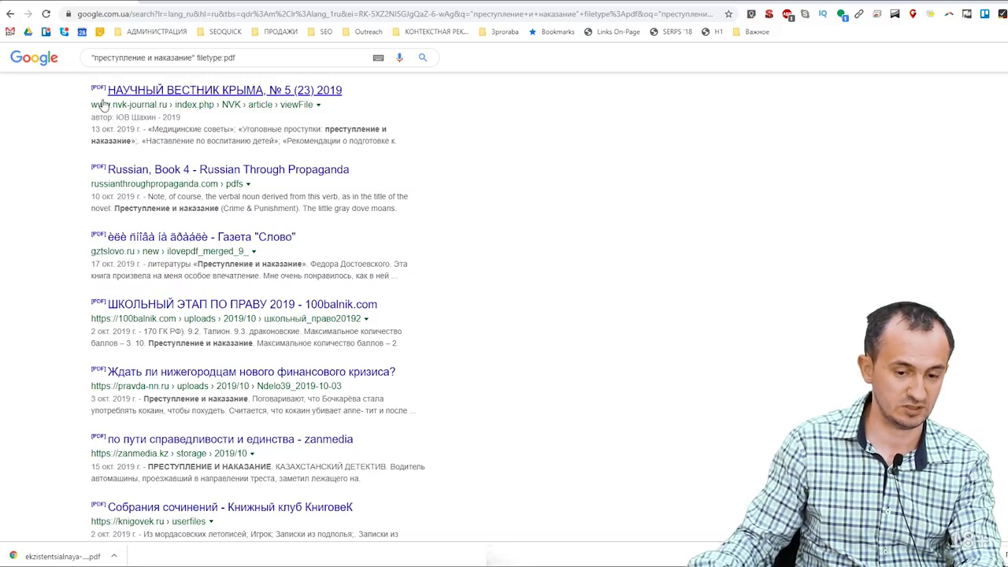
Step: Return to the SEO filetype:pdf results and open the advanced search form for that query
left_click(8, 12)
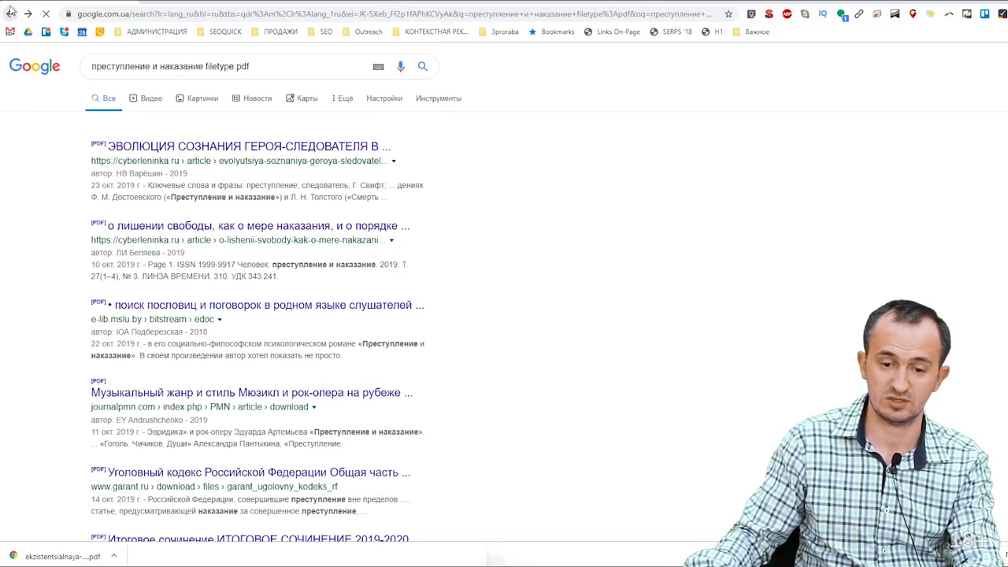
left_click(9, 14)
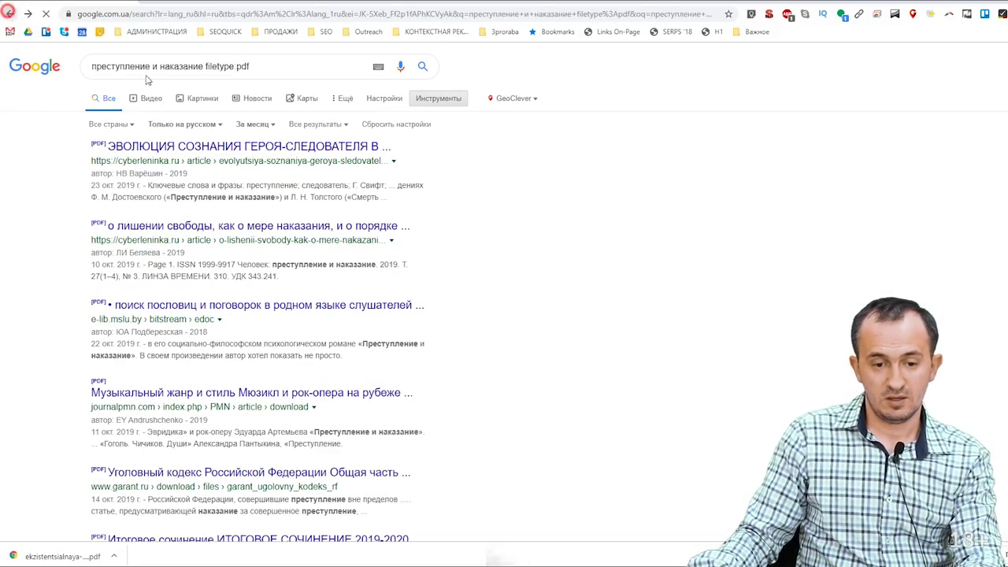
left_click(378, 99)
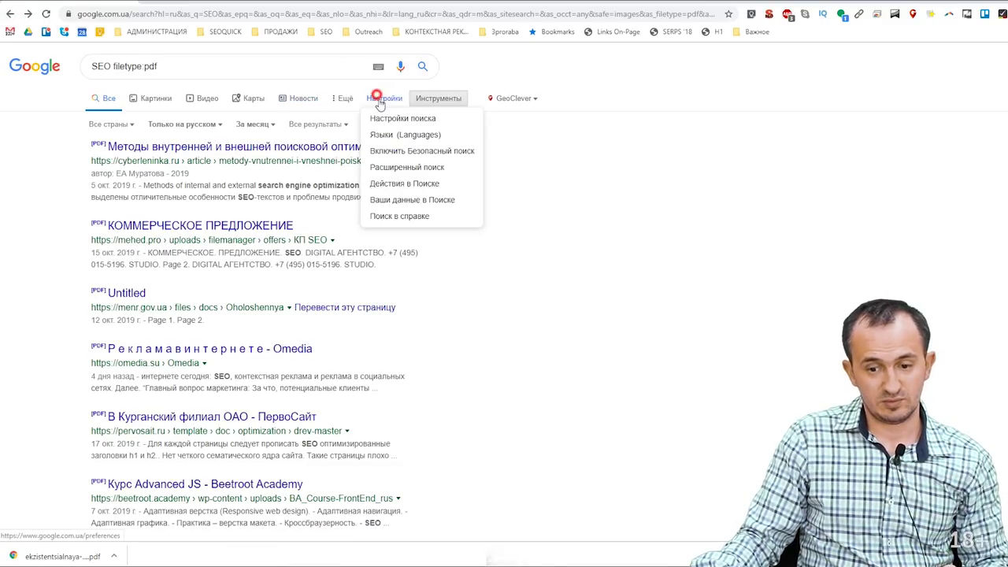
left_click(425, 167)
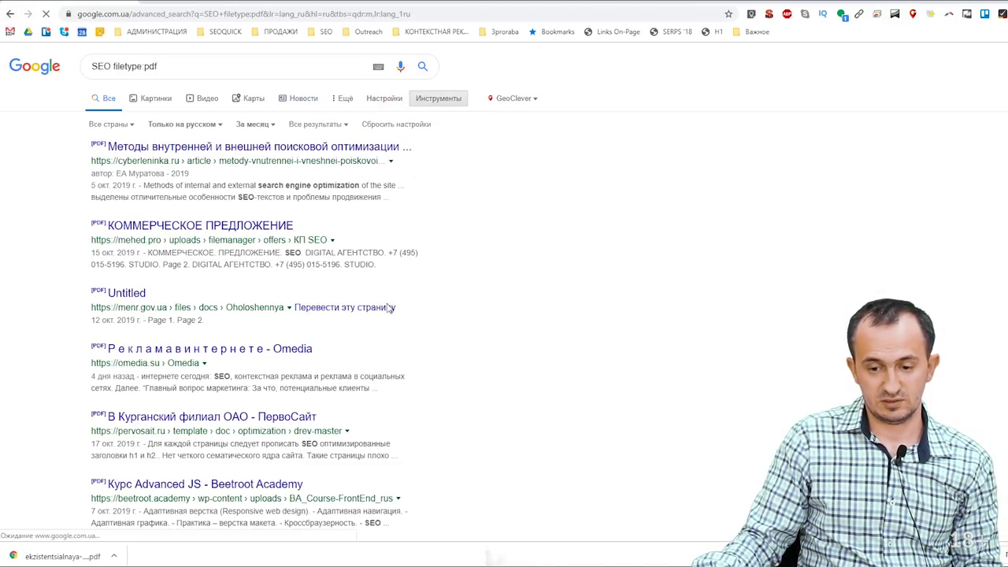
scroll(363, 339, "down", 2)
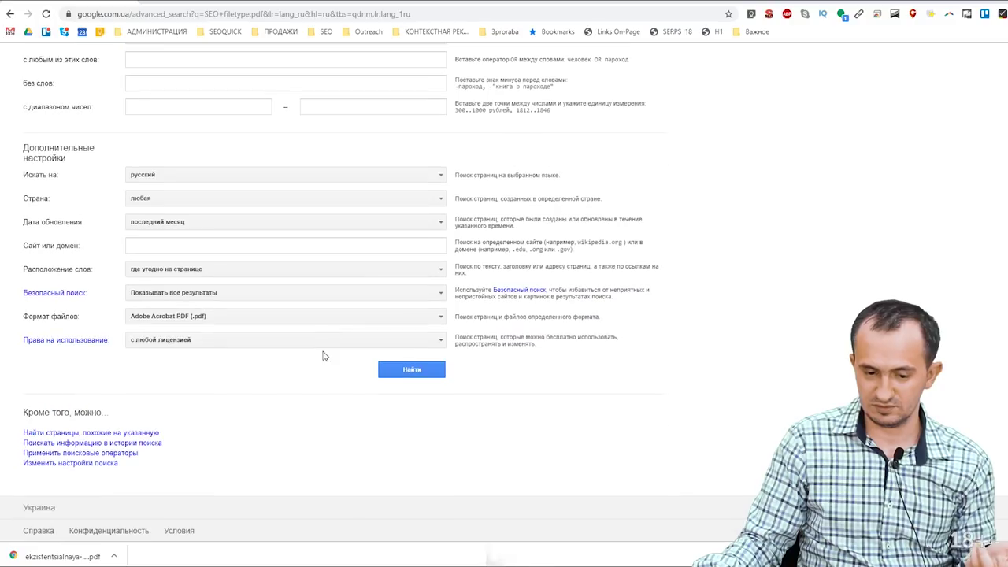
Step: Examine the file formats offered by the advanced search form, then close the list without choosing another format
left_click(248, 316)
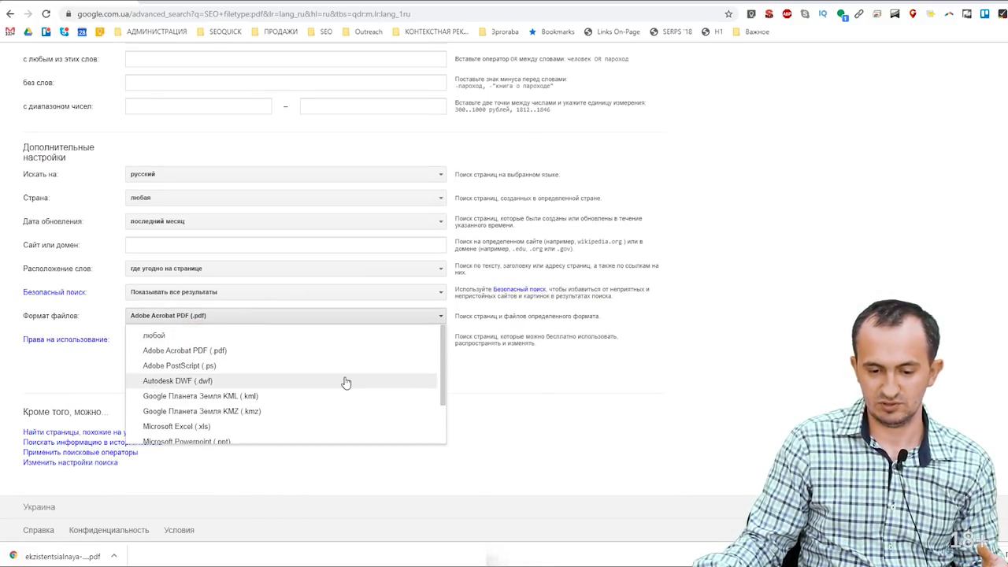
mouse_move(442, 359)
left_mouse_down()
mouse_move(453, 418)
mouse_move(446, 353)
left_mouse_up()
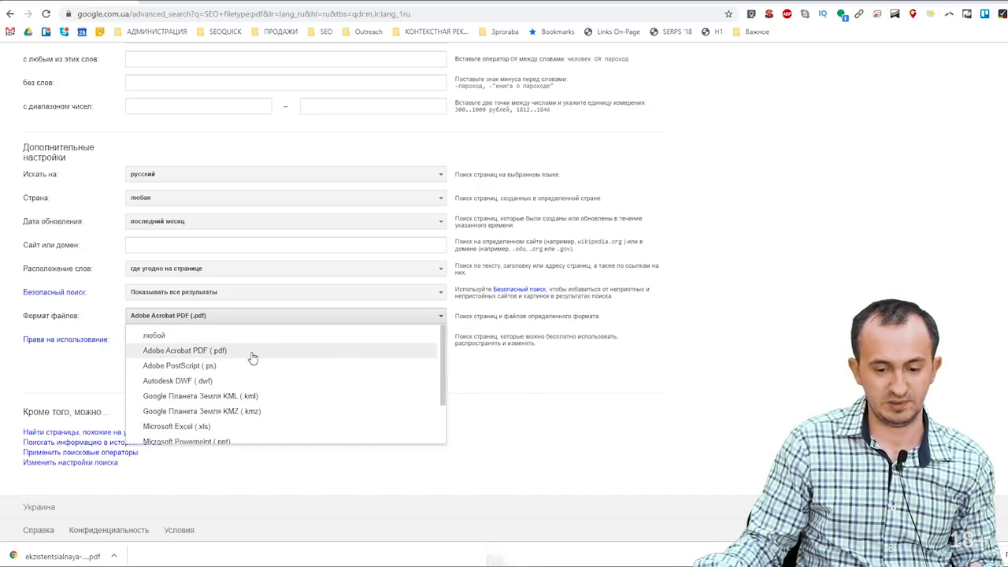
scroll(307, 372, "down", 3)
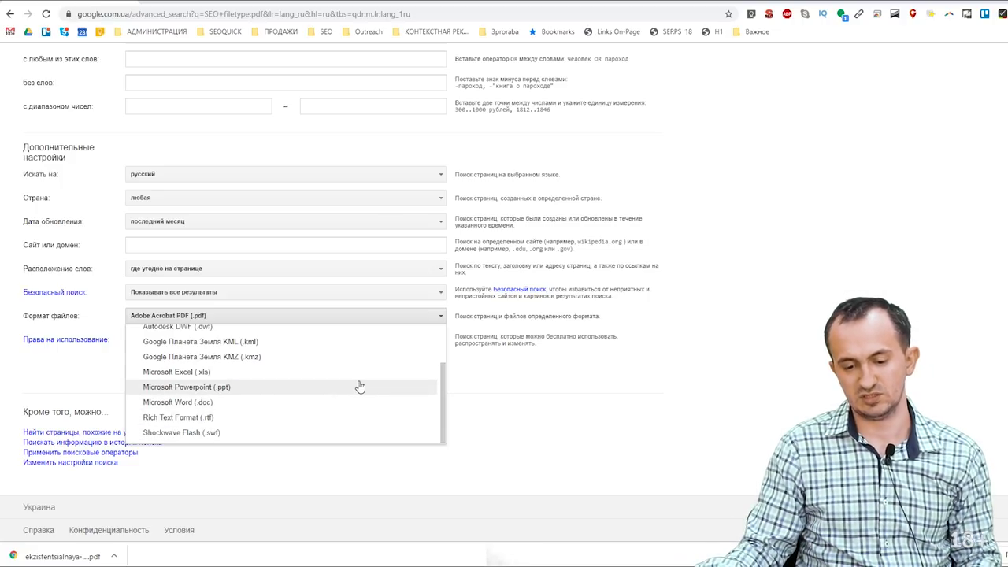
scroll(315, 401, "up", 1)
scroll(270, 397, "down", 1)
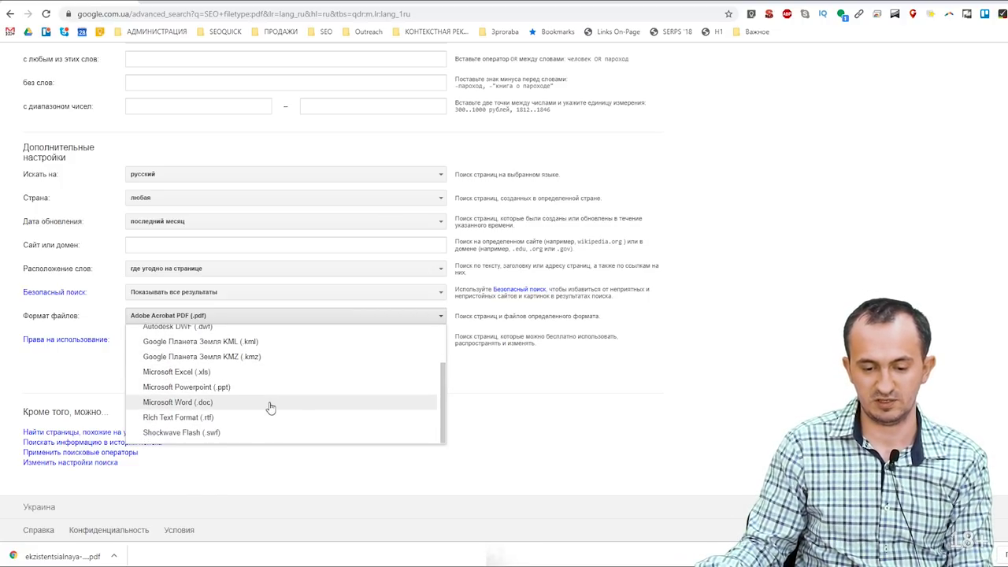
left_click(543, 434)
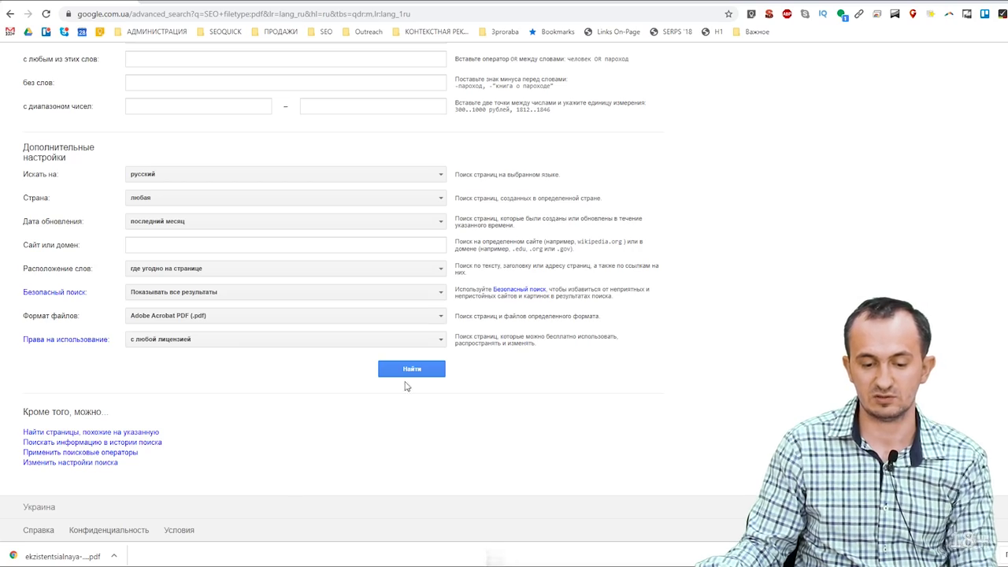
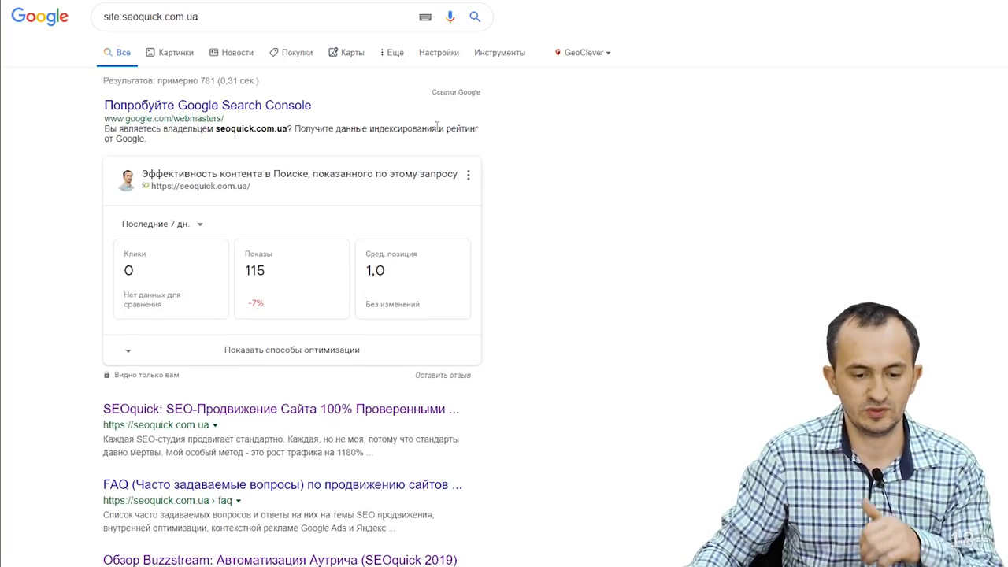
Step: Examine the site:seoquick.com.ua results, highlighting the approximate result count and looking through the listed pages
scroll(462, 333, "down", 3)
scroll(225, 263, "up", 3)
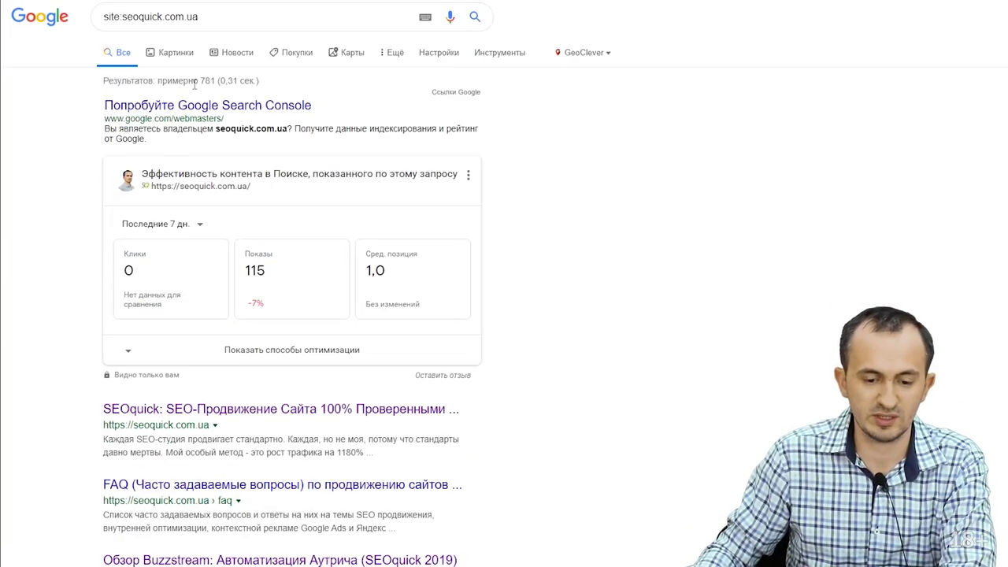
left_click_drag(201, 80, 215, 80)
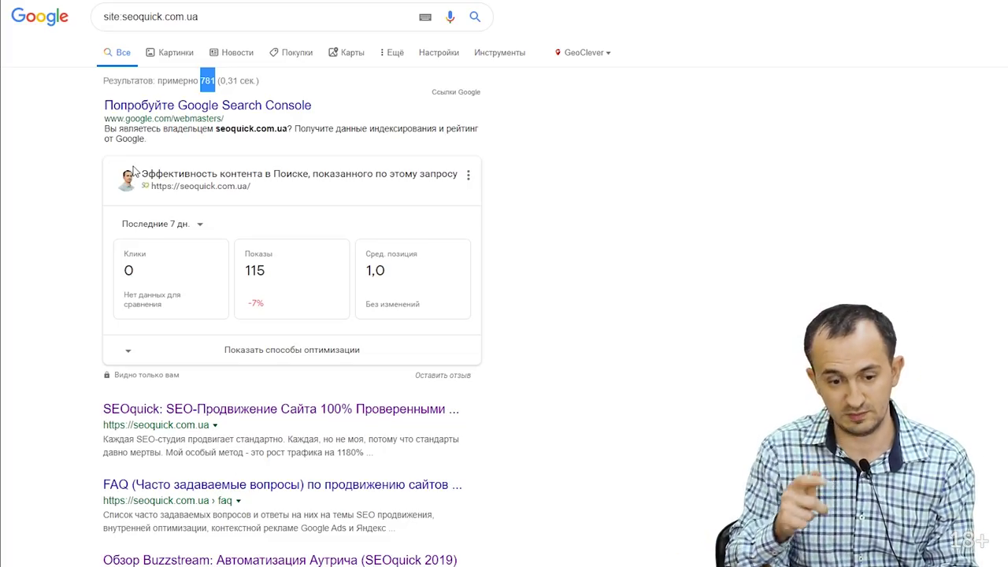
scroll(224, 513, "down", 3)
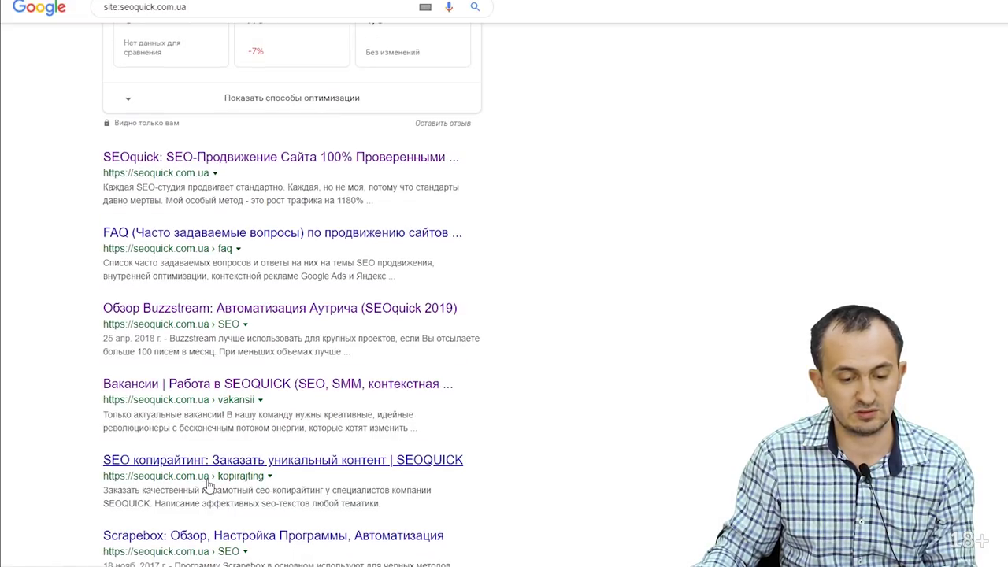
scroll(209, 481, "down", 2)
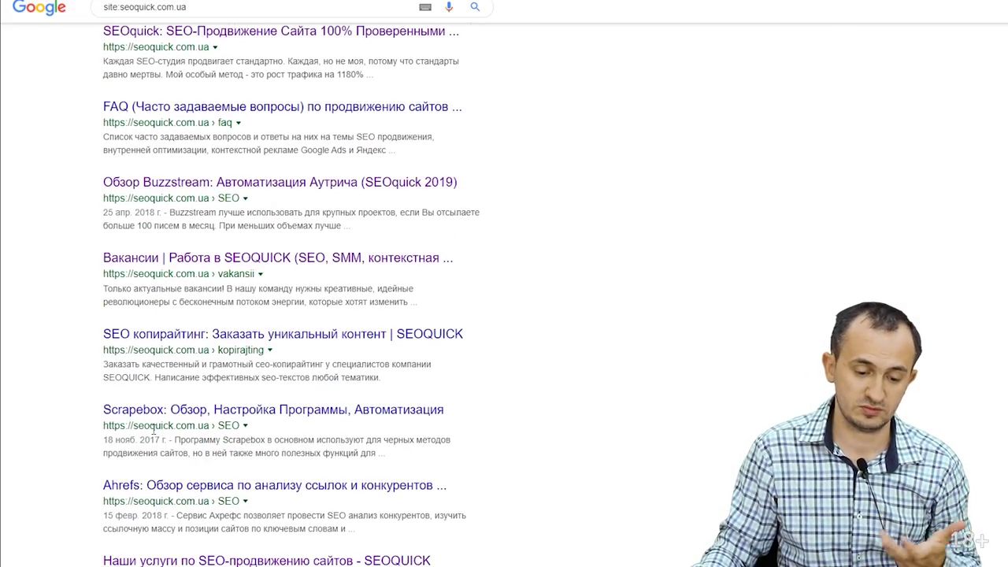
Step: Copy the word Ahrefs from a result title, add it in quotation marks after site:seoquick.com.ua, and run the search
left_click_drag(100, 483, 141, 485)
key("ctrl+c")
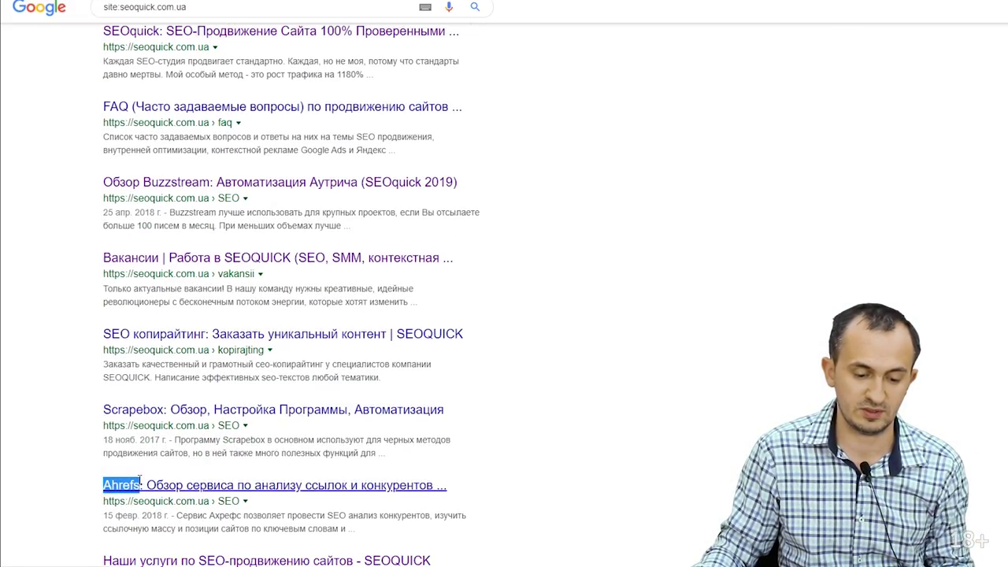
scroll(236, 315, "up", 5)
left_click(289, 16)
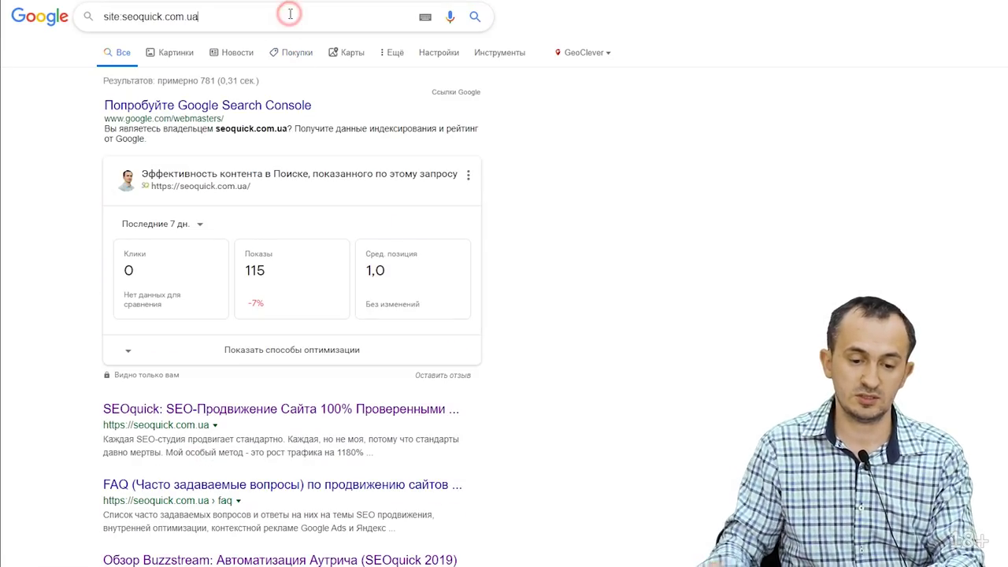
type("\"")
key("ctrl+v")
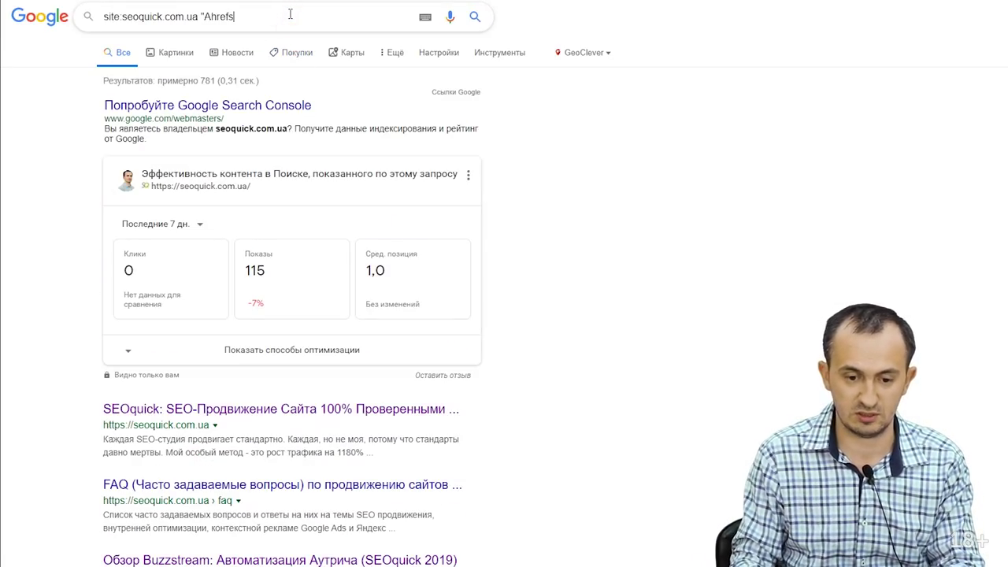
type("\"")
key("Return")
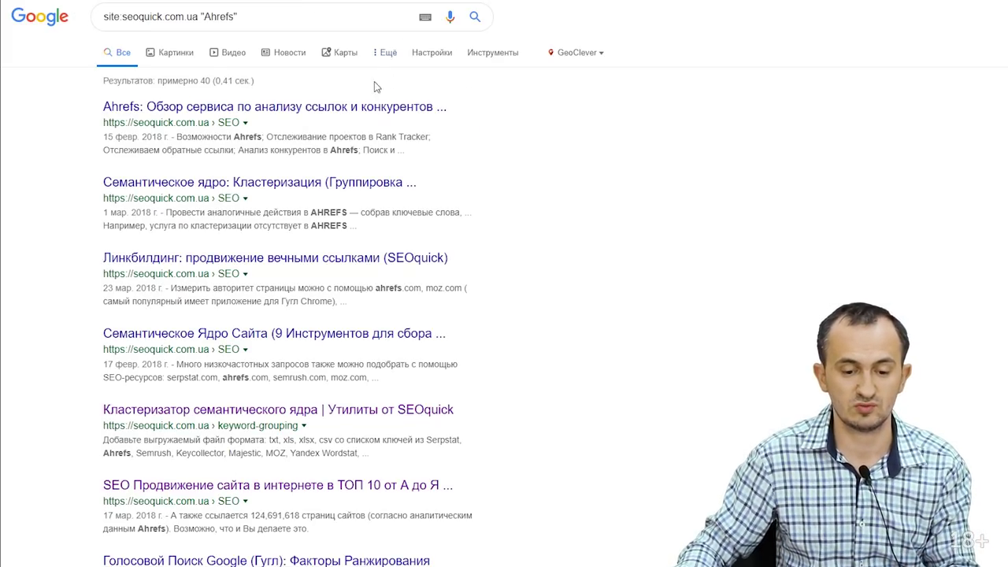
Step: Open and skim the first result, the Ahrefs review, then return to the results and highlight the result count
left_click(331, 108)
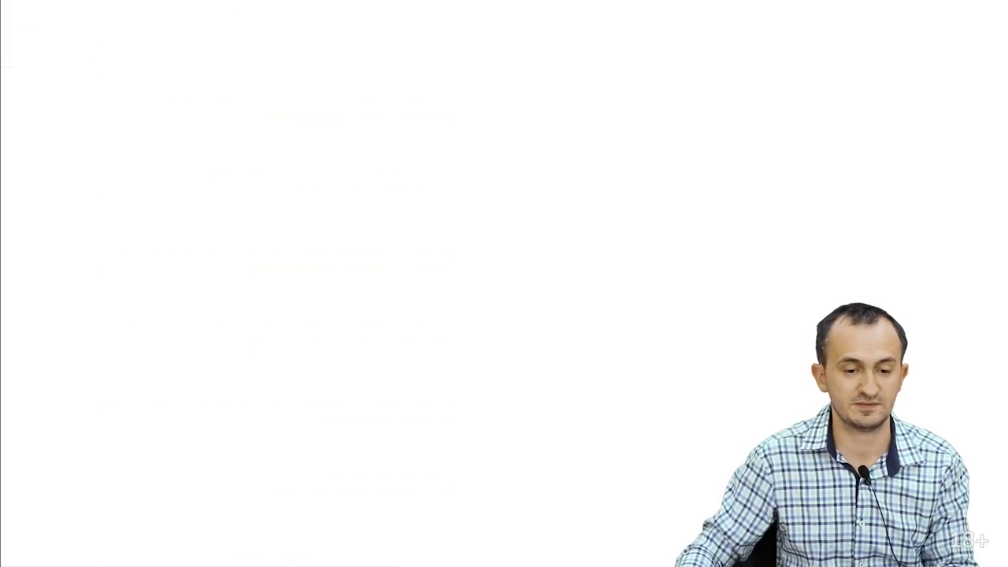
scroll(451, 247, "down", 10)
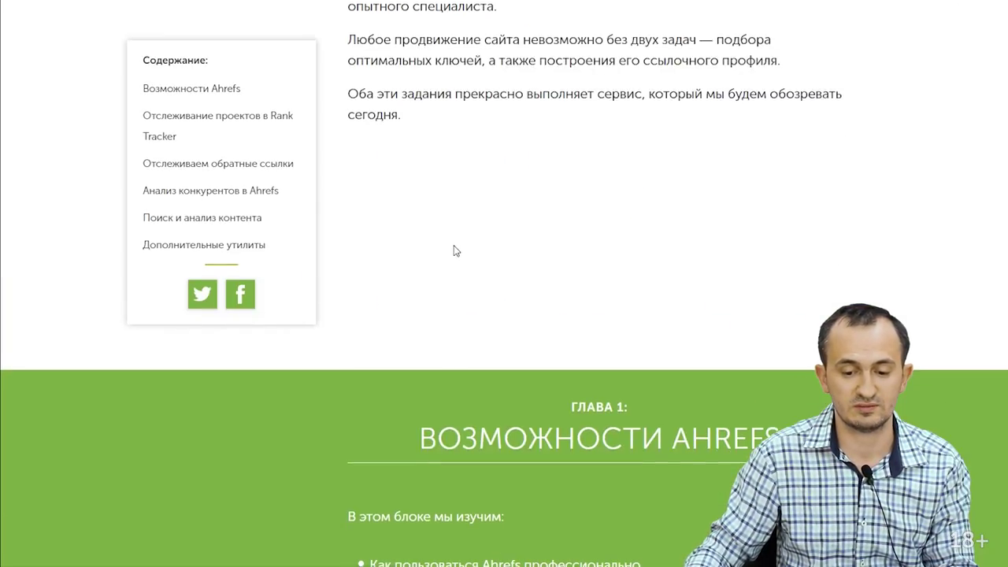
scroll(454, 244, "down", 2)
key("alt+Left")
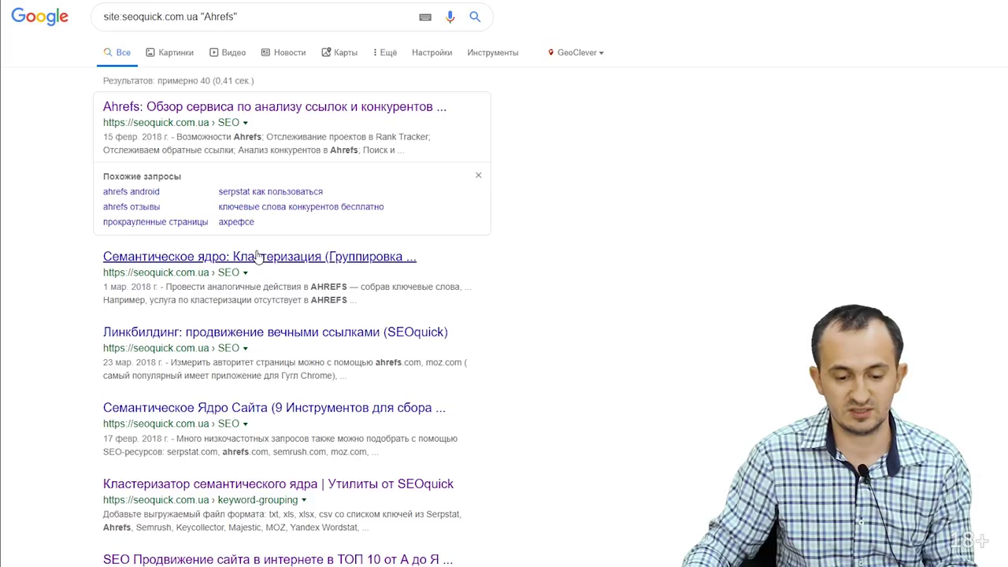
left_click_drag(200, 80, 211, 78)
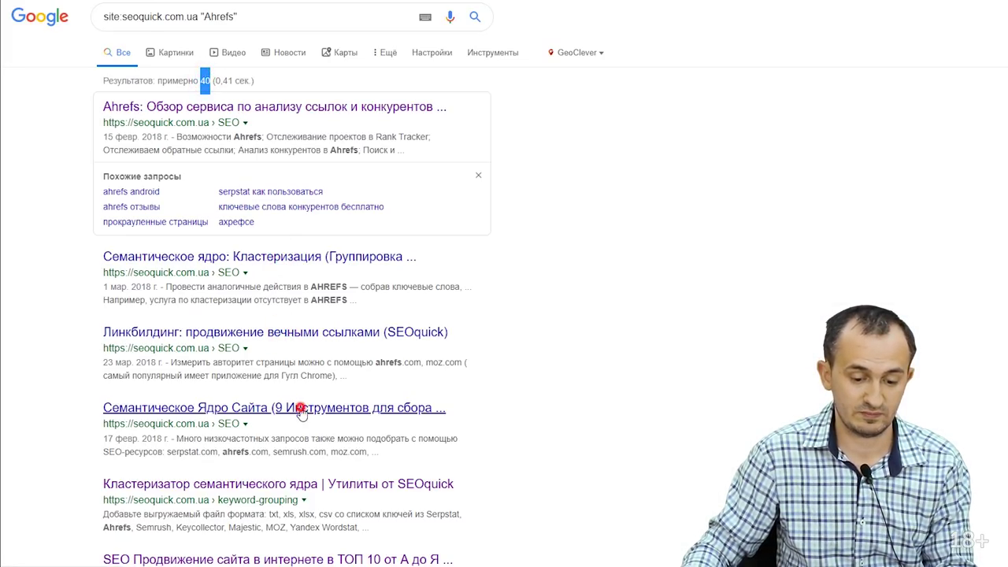
Step: Skim the SEOquick keyword clustering guide and find "Ahre" in its text
scroll(276, 488, "down", 3)
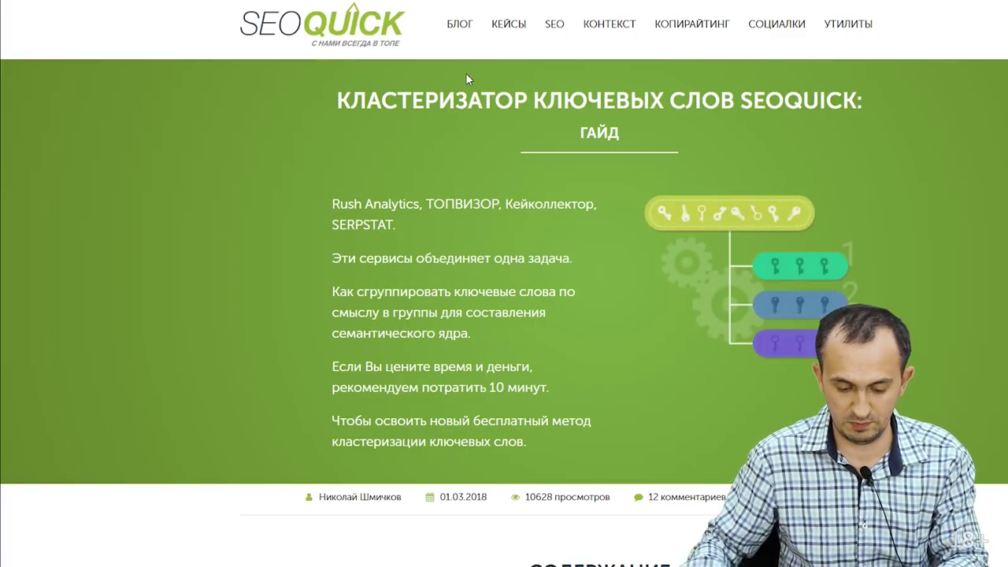
scroll(466, 73, "down", 10)
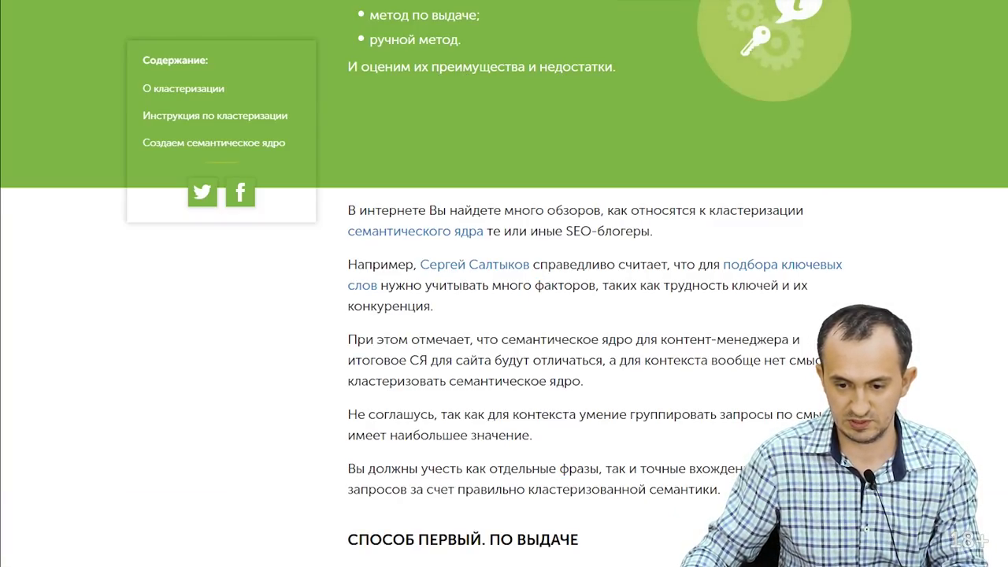
scroll(771, 117, "down", 1)
scroll(771, 117, "up", 4)
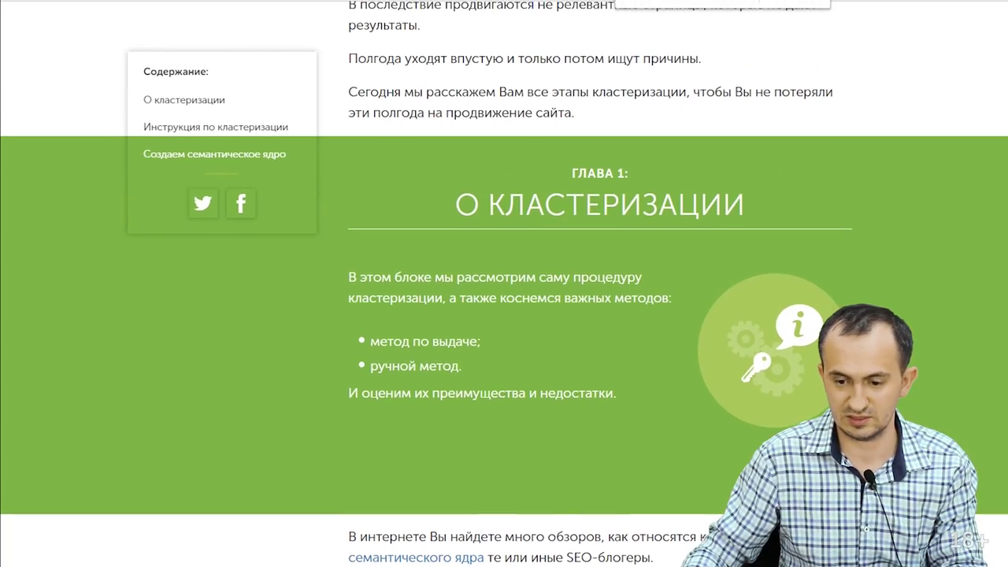
scroll(658, 2, "up", 15)
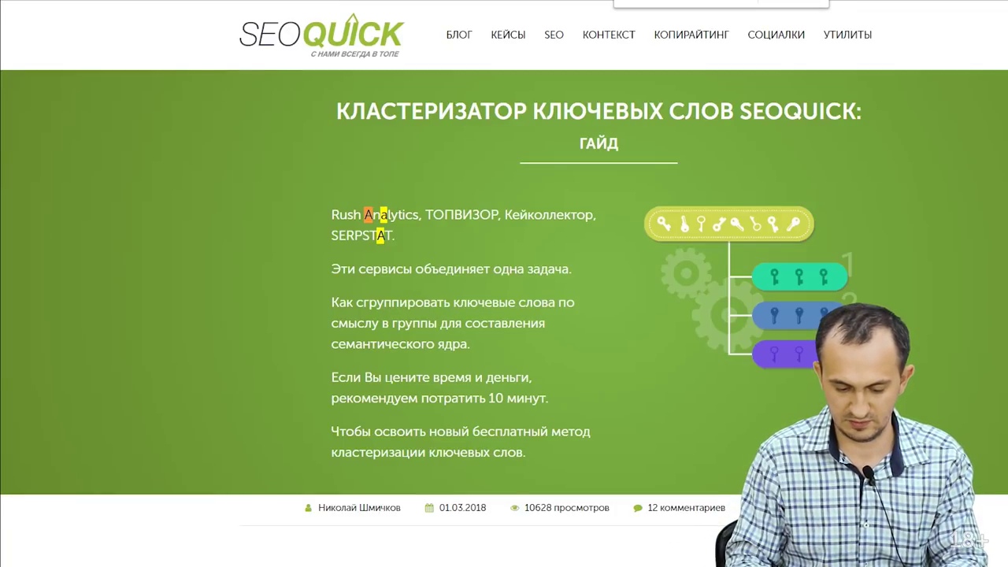
type("hre")
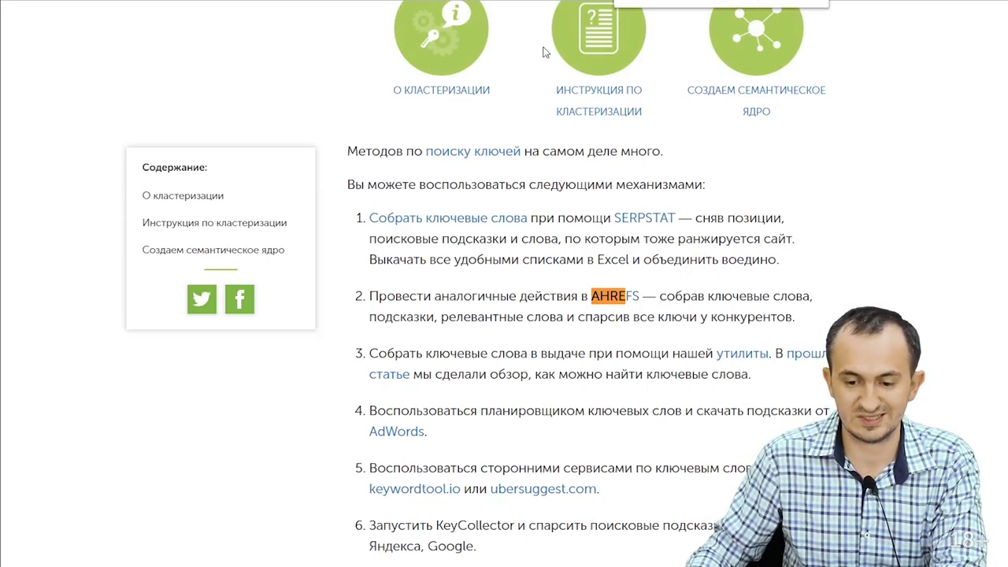
scroll(543, 52, "down", 1)
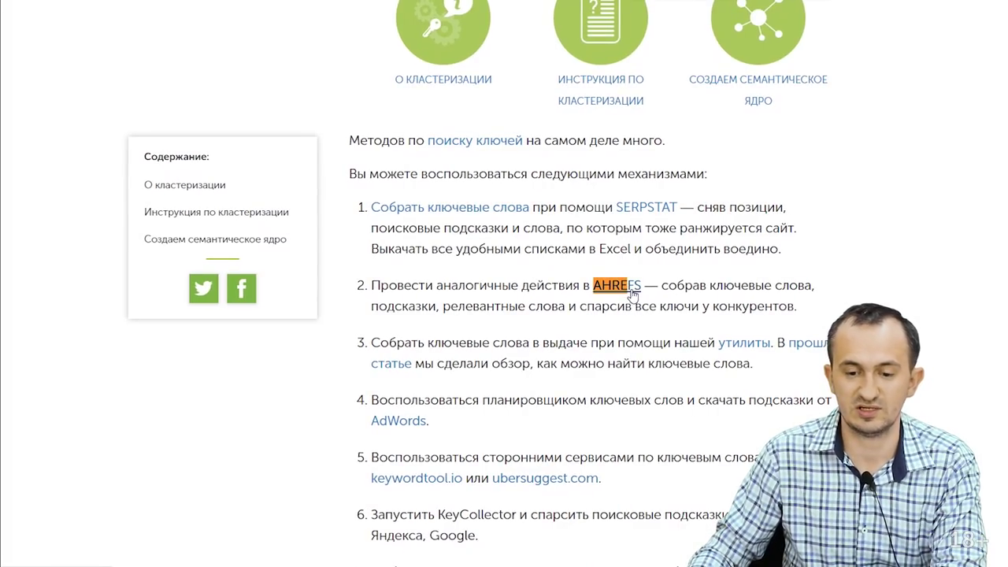
Step: Look at the semantic core article, then find "ahre" in the text of the keyword clustering tool page
left_click(496, 9)
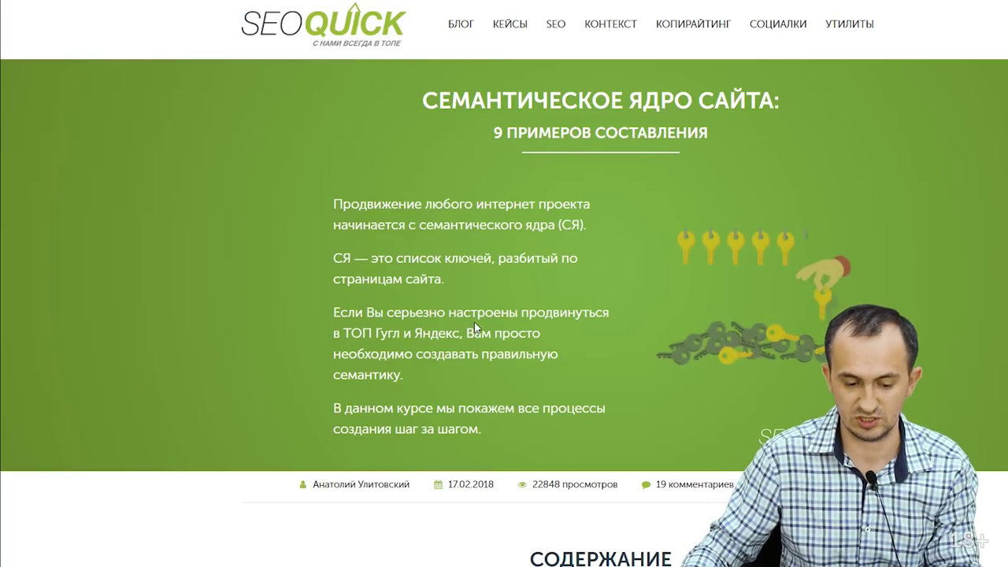
key("ctrl+d")
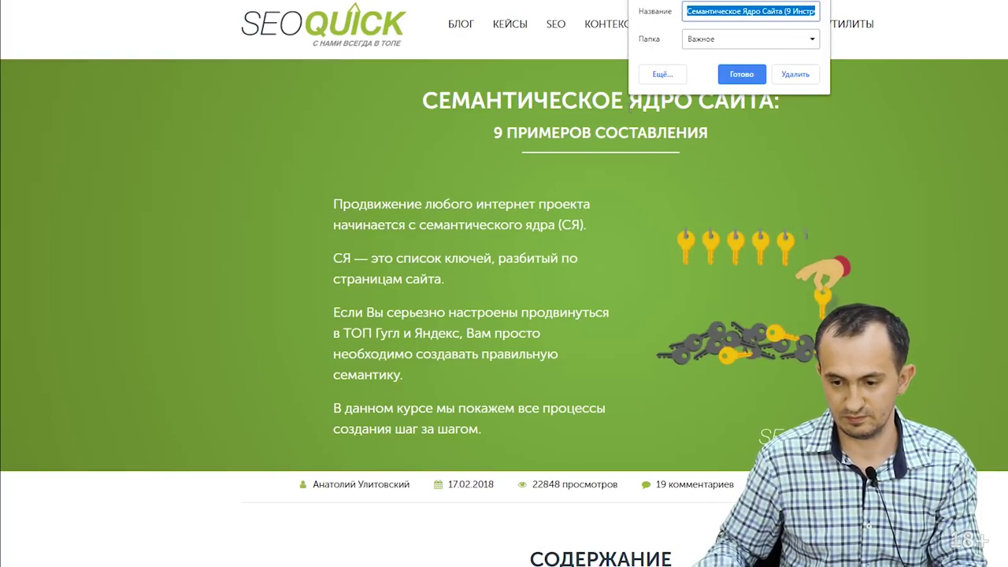
left_click(794, 74)
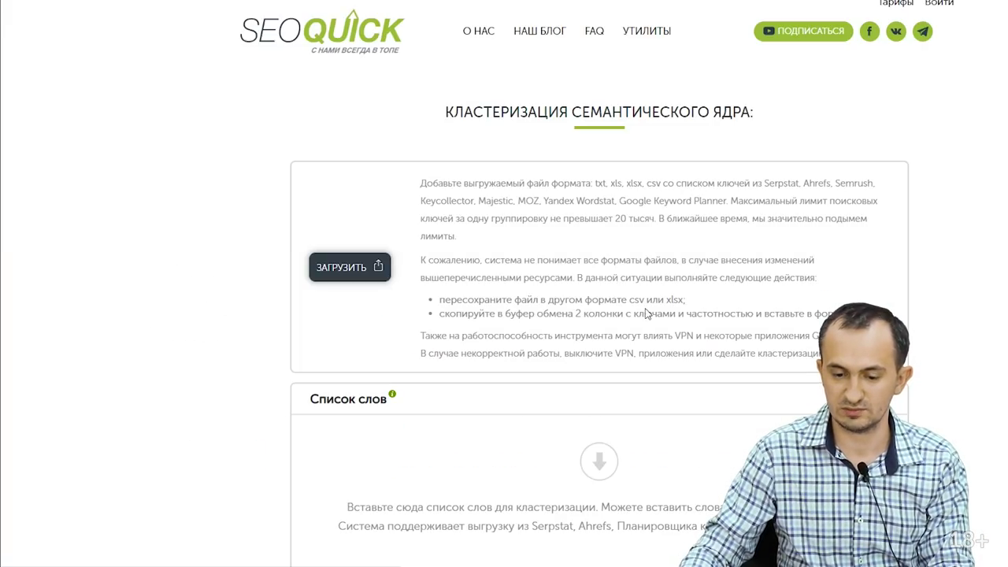
type("ahre")
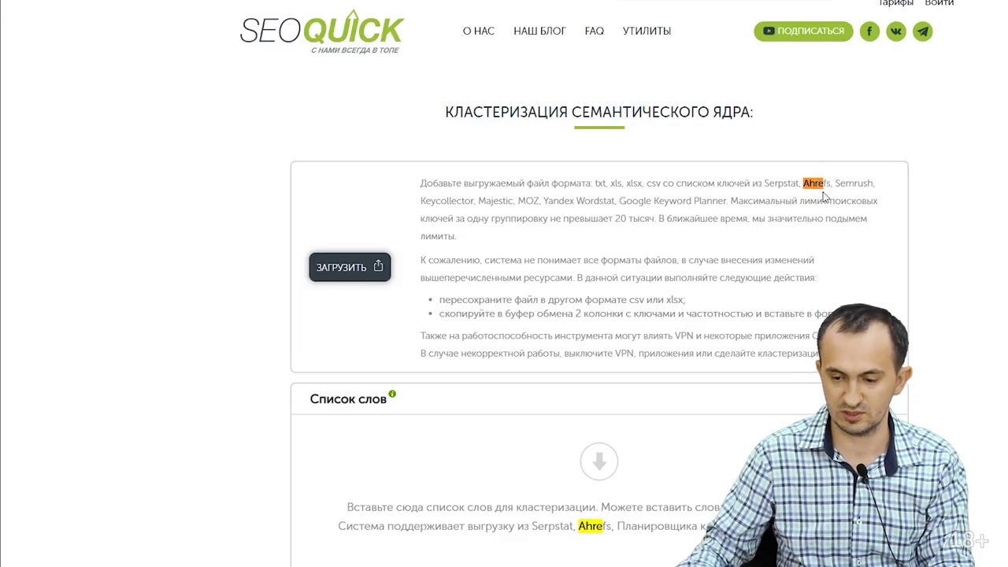
scroll(726, 423, "down", 8)
scroll(726, 422, "up", 2)
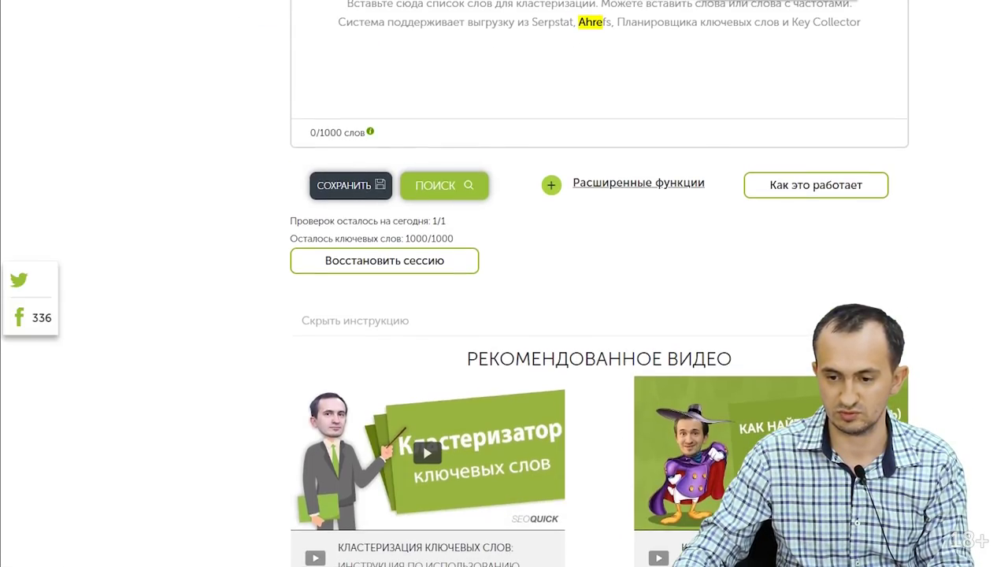
Step: Look at the SEO promotion and Google voice search articles, then return to the first results of the Ahrefs query
left_click(671, 17)
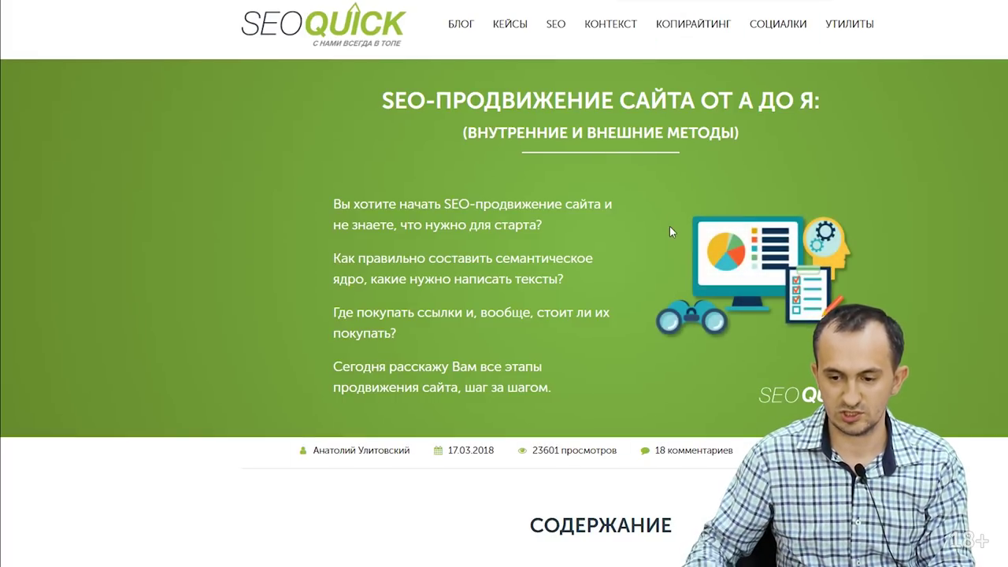
key("Return")
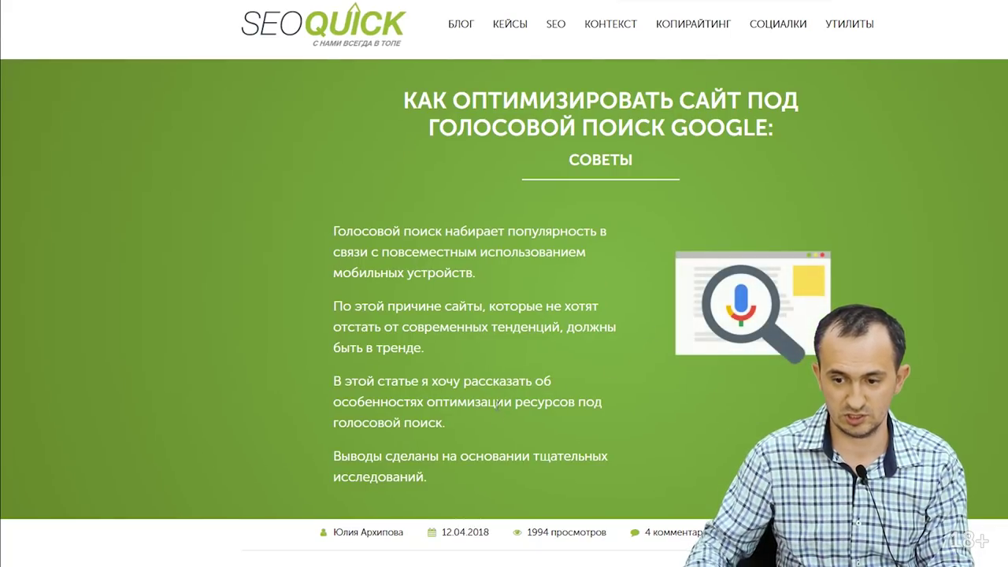
key("Return")
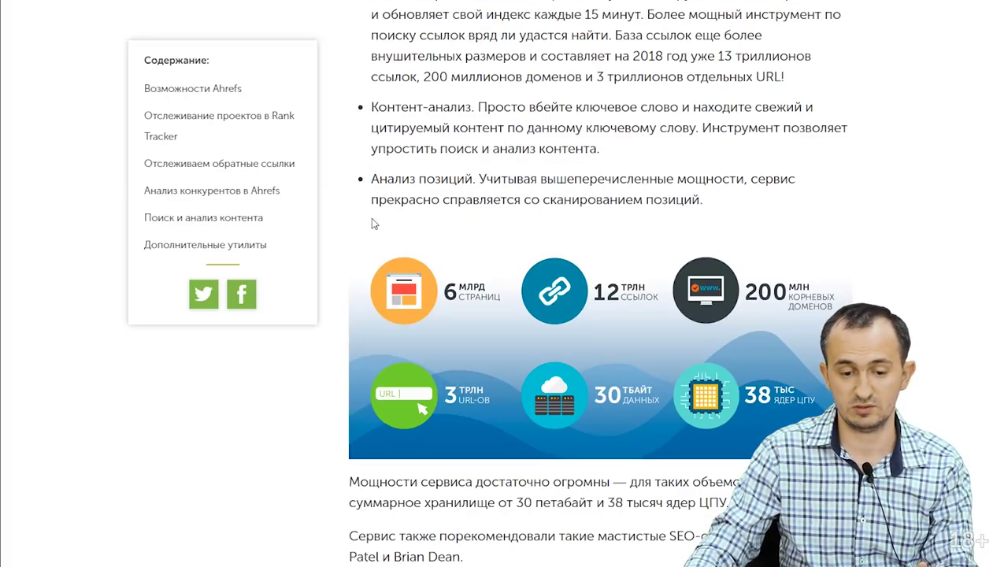
scroll(598, 315, "up", 5)
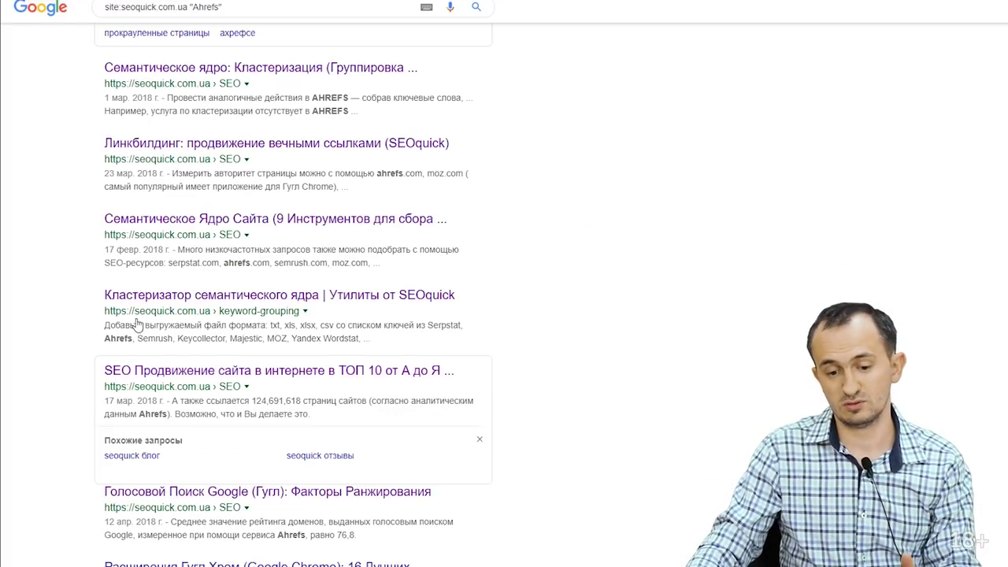
scroll(237, 315, "up", 3)
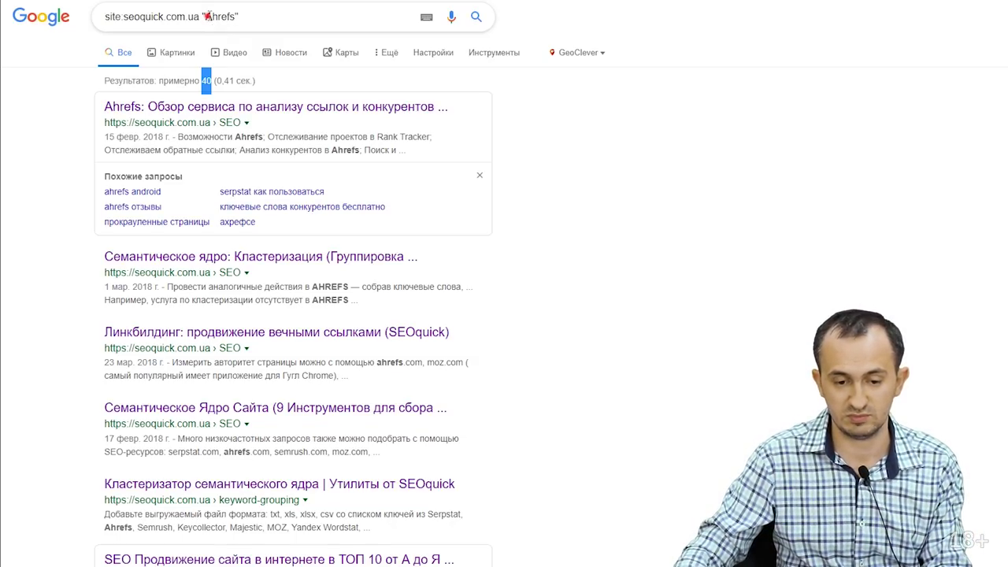
Step: Replace Ahrefs in the site:seoquick.com.ua query with the quoted phrase "продвижение сайта" and run the search
double_click(208, 16)
type("продви")
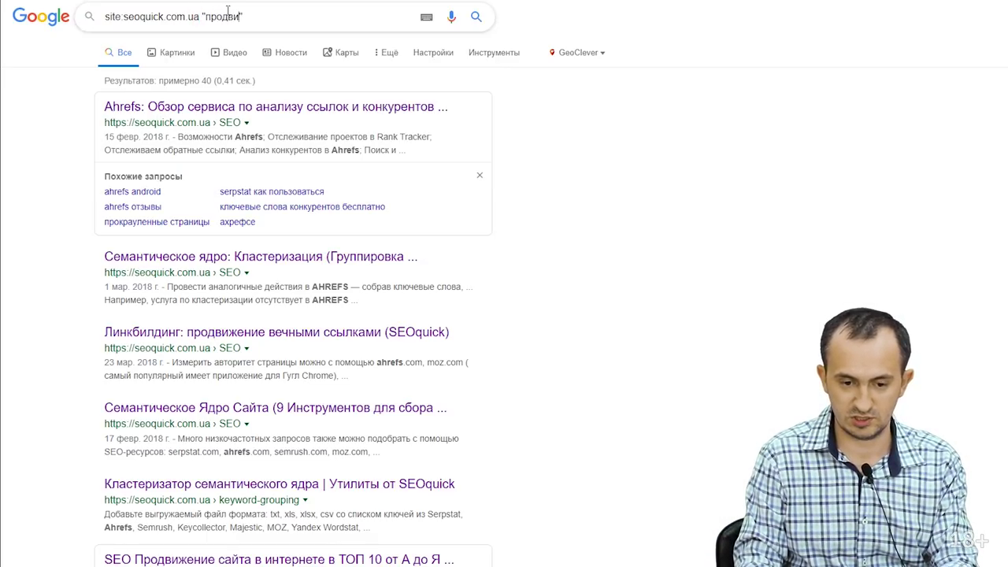
type("жение сайта")
key("Return")
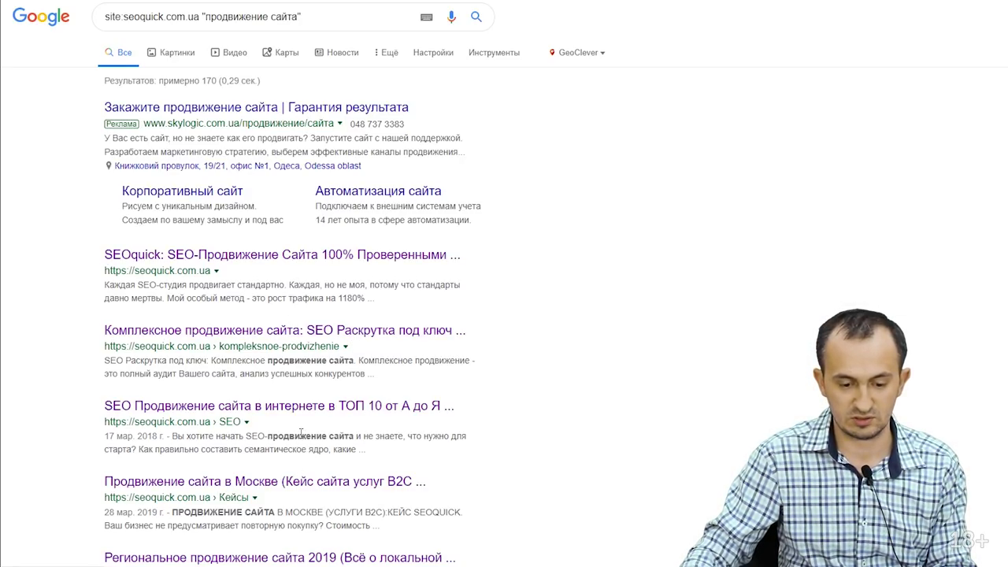
Step: Examine the results for "продвижение сайта" and highlight the phrase in the snippet of the permanent links article
key("ctrl+minus")
key("ctrl+minus")
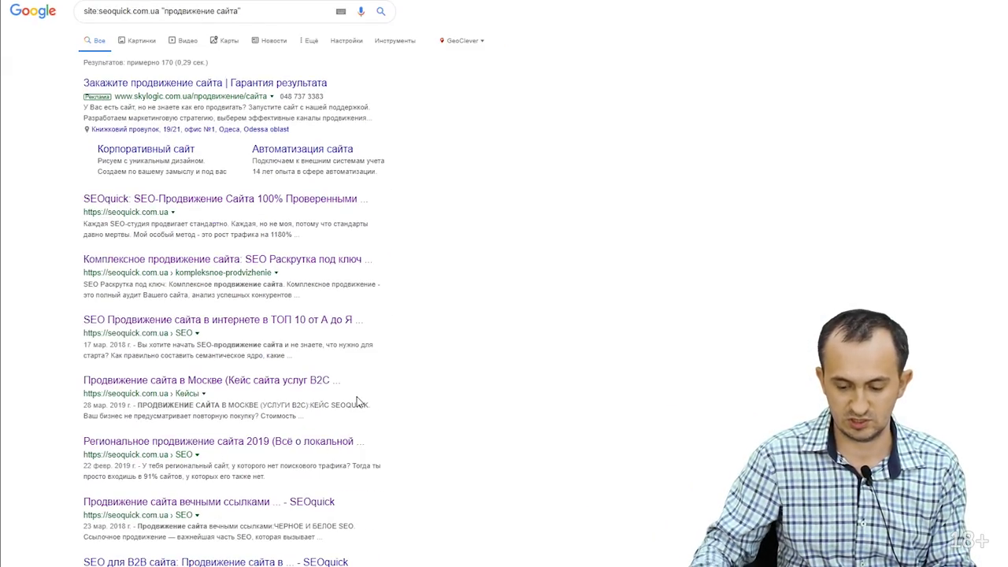
key("ctrl+plus")
key("ctrl+plus")
scroll(373, 455, "down", 2)
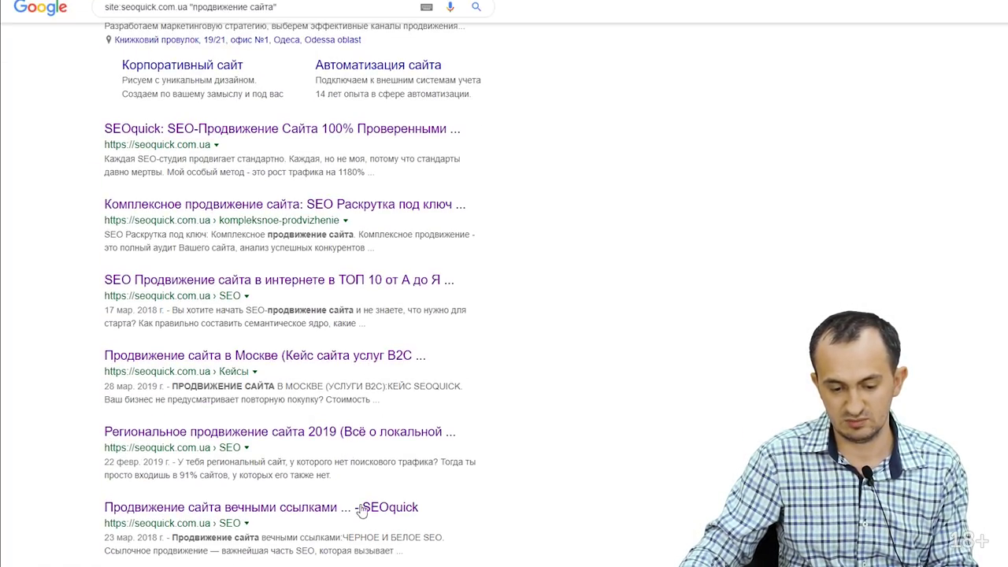
left_click_drag(173, 536, 261, 538)
scroll(359, 502, "up", 3)
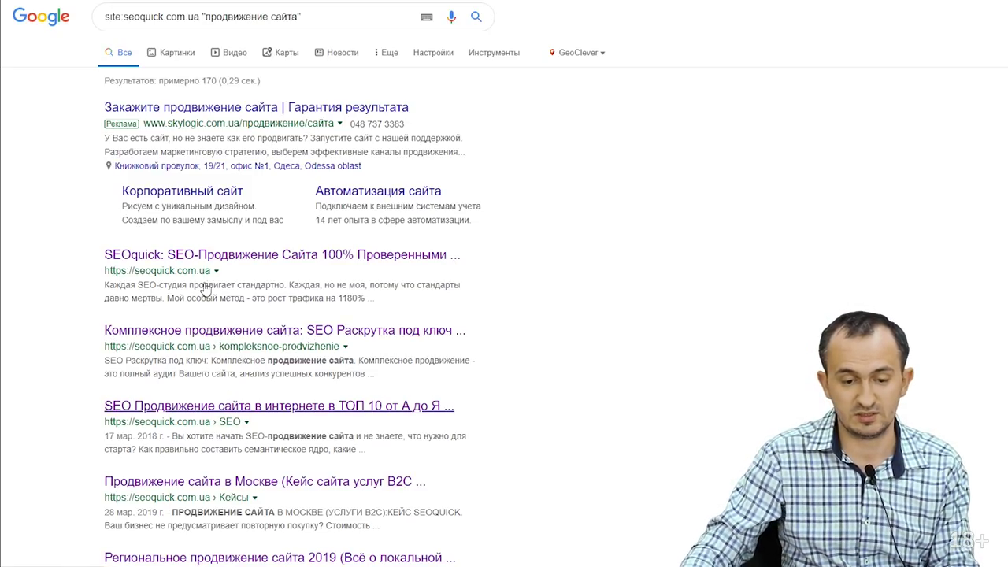
Step: Change the quoted phrase after site:seoquick.com.ua to "настройка контекстной рекламы" and run the search
left_click_drag(206, 17, 303, 14)
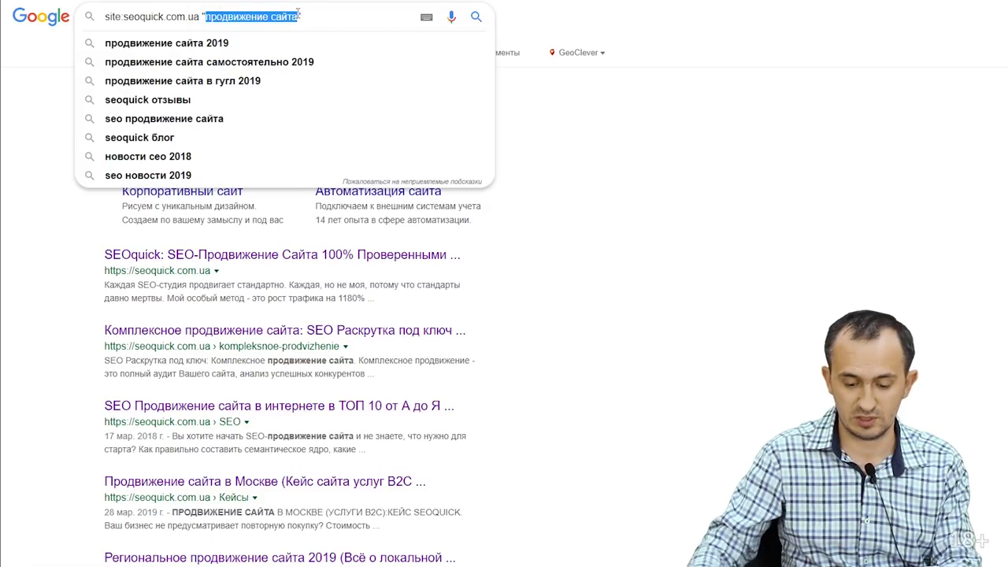
type("настройка контекстной рекла")
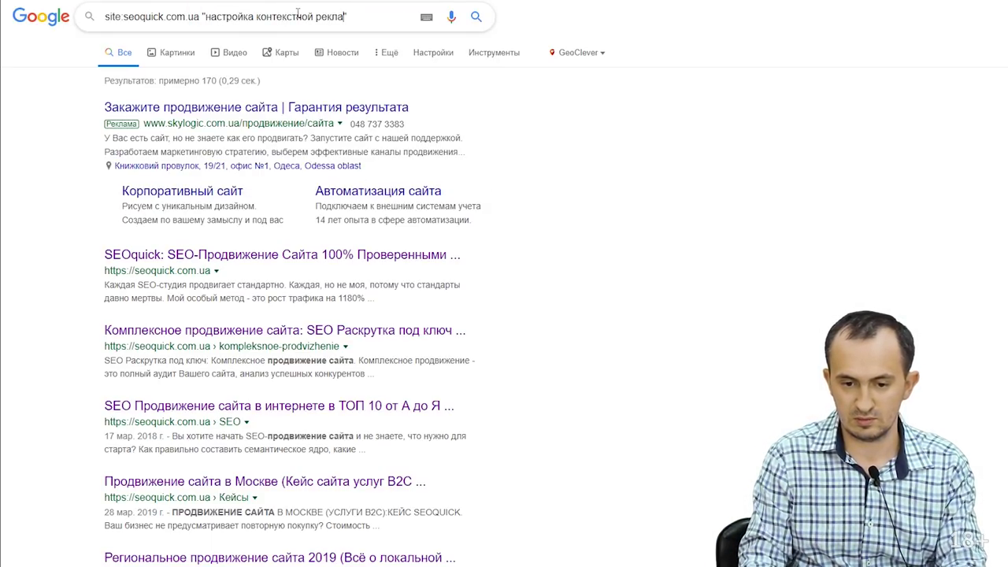
type("мы")
key("Return")
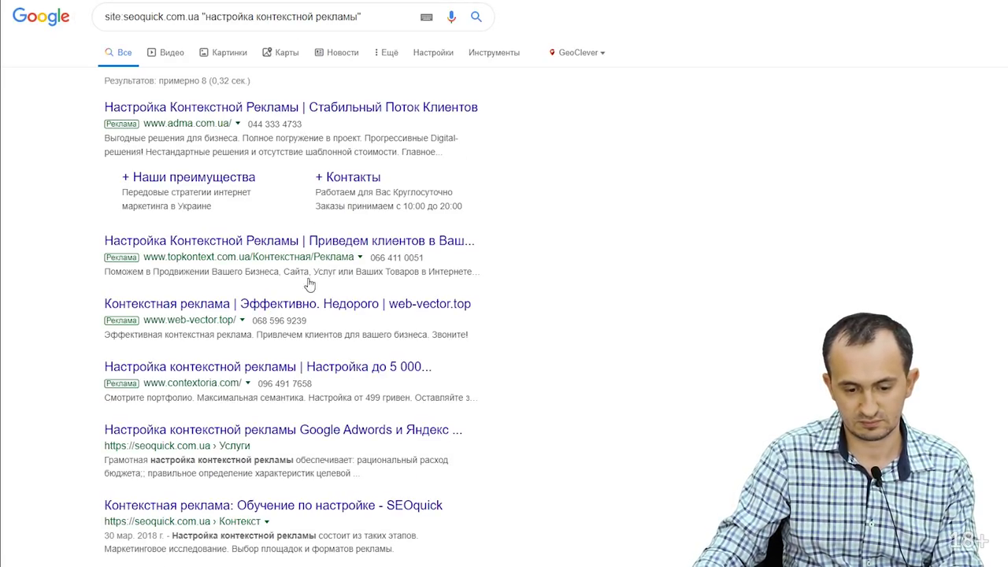
Step: Look at the SEOquick contextual advertising service page and the other listed results, then return to the search results
middle_click(281, 437)
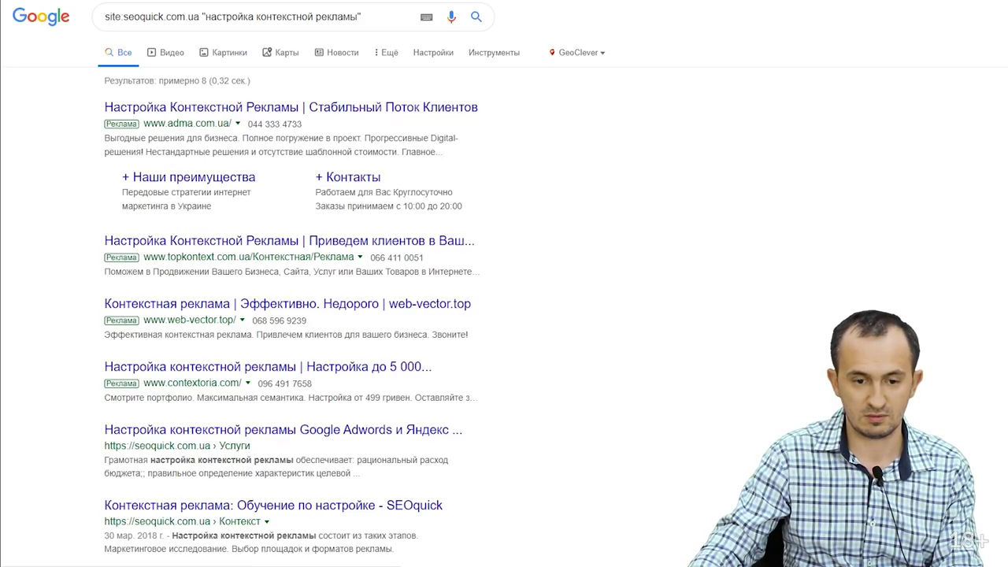
key("ctrl+Tab")
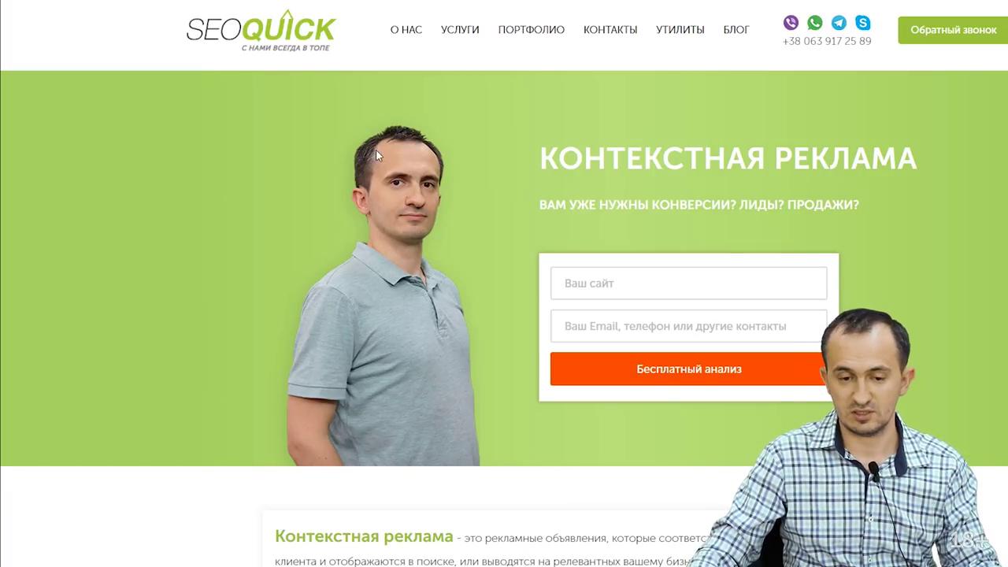
key("alt+Left")
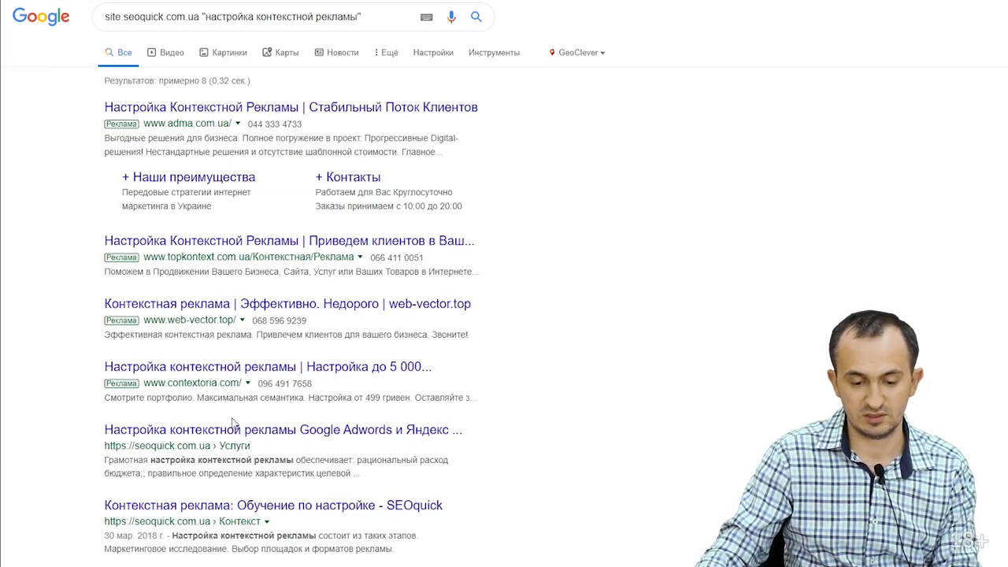
scroll(229, 415, "down", 3)
scroll(241, 431, "up", 1)
scroll(241, 425, "down", 1)
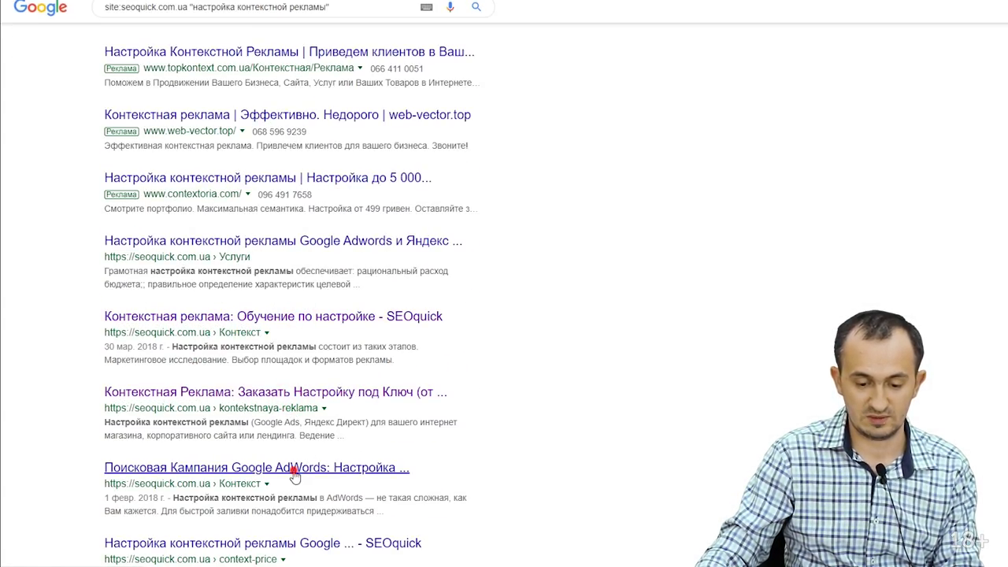
left_click(304, 543)
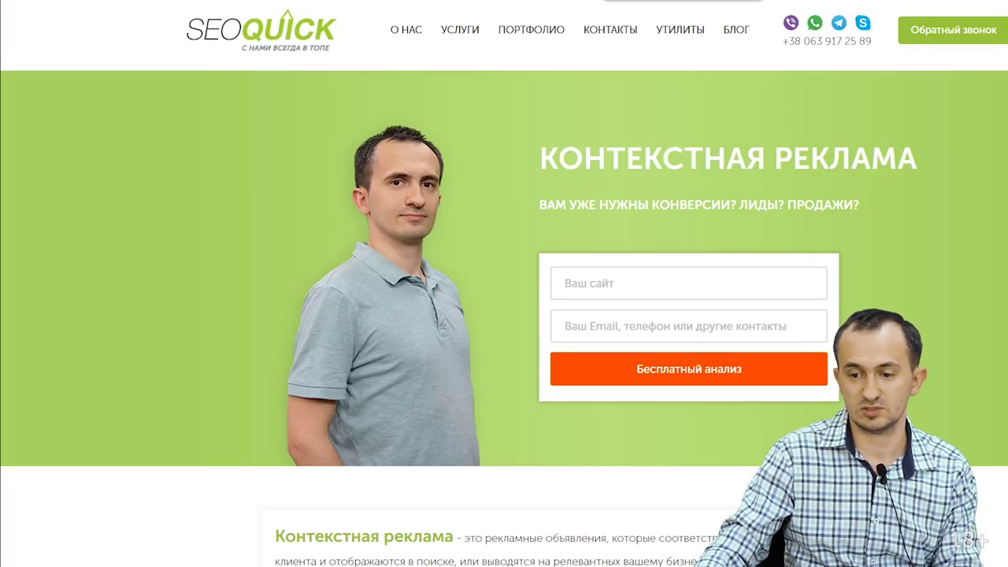
key("alt+Left")
Step: Open the SEOQUICK portfolio result, skim its cases and client reviews, and return to the search results
scroll(198, 247, "down", 5)
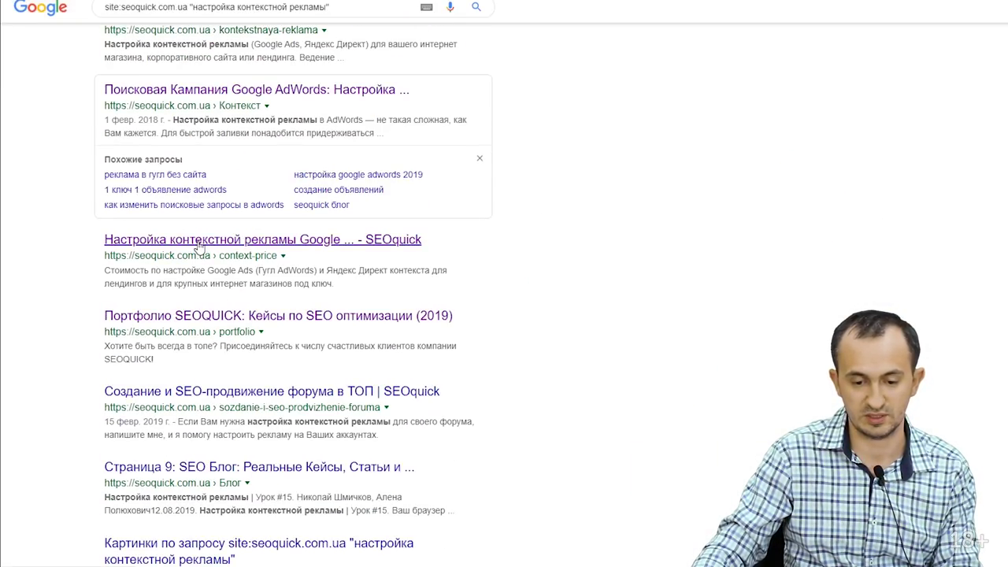
left_click(242, 314)
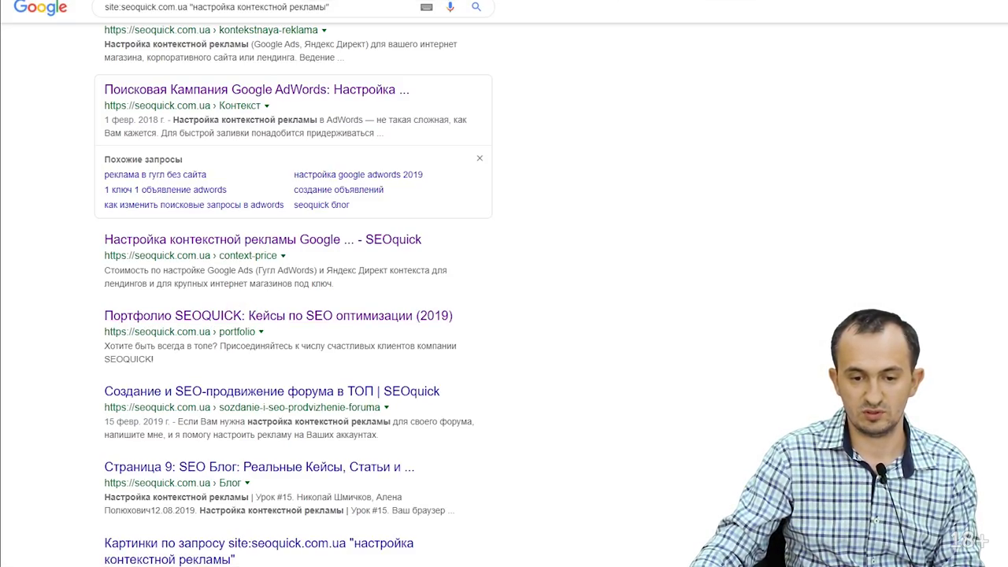
scroll(697, 320, "down", 1)
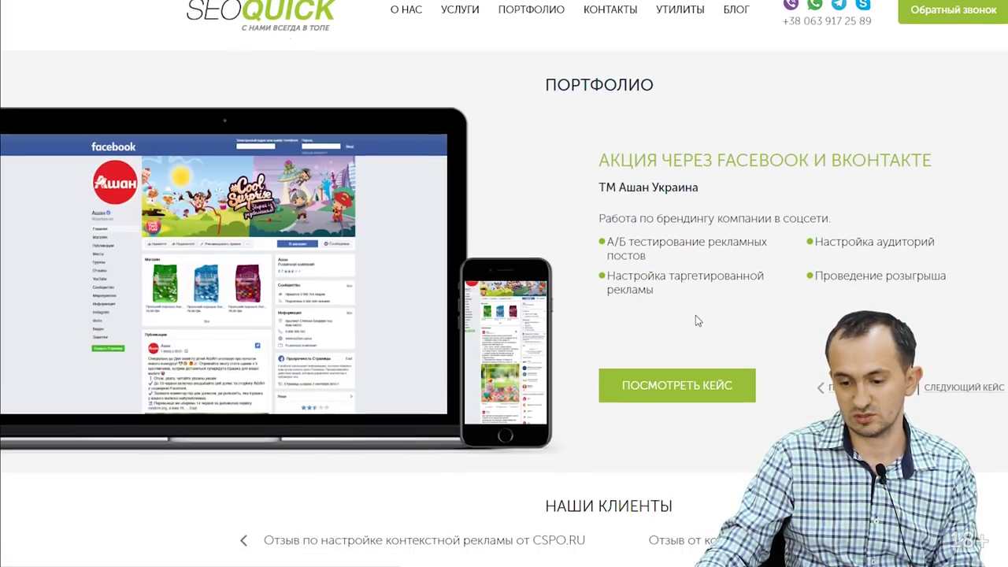
scroll(695, 320, "down", 10)
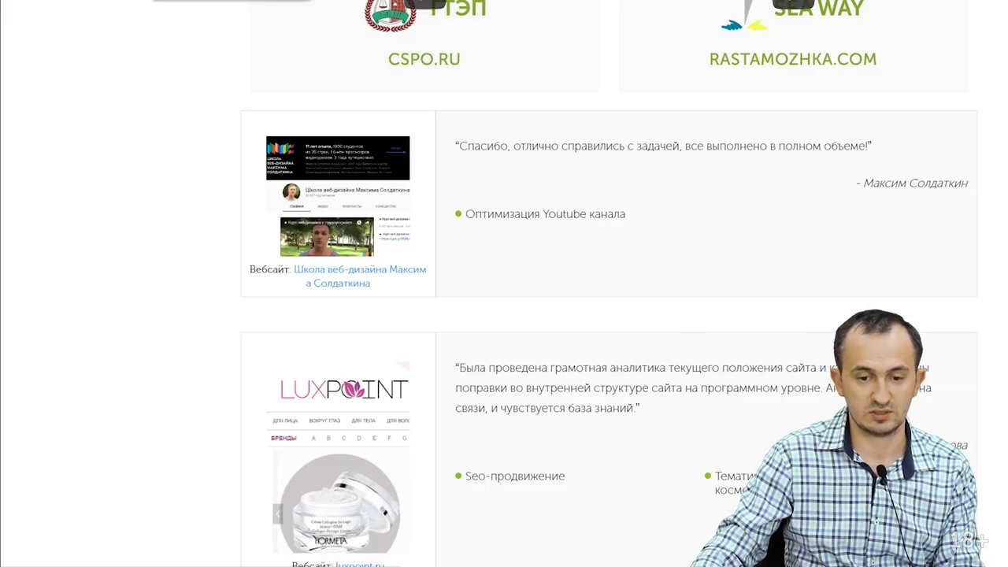
key("alt+Left")
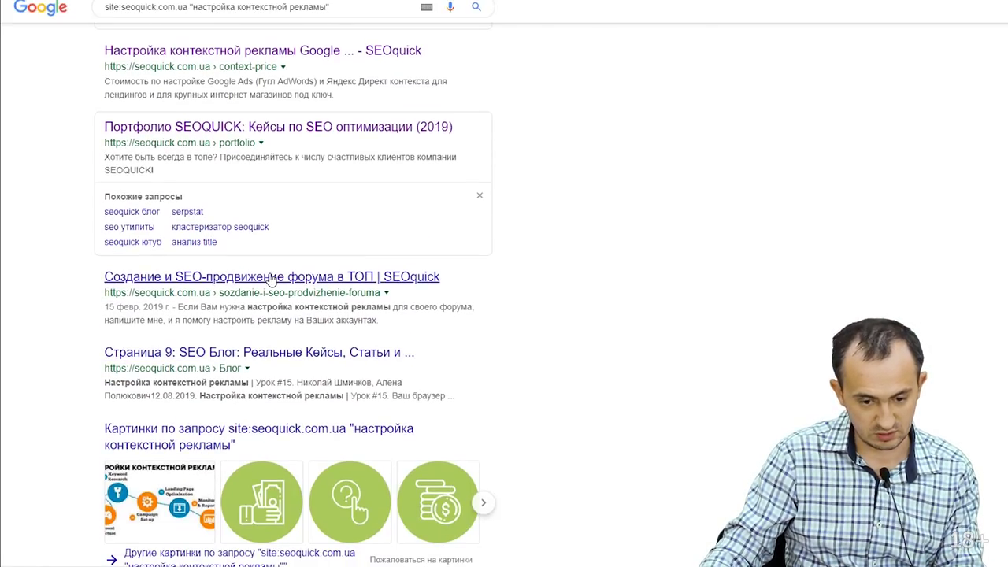
Step: Open the forum promotion article, find "настройка конт" in its text, and highlight the phrase "настройка контекстной рекламы"
left_click(271, 279)
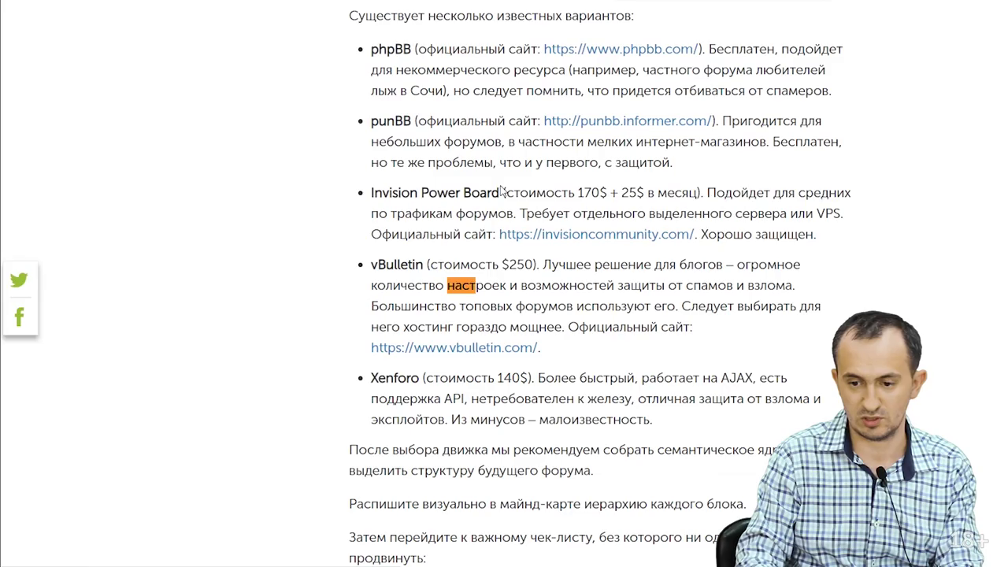
key("Return")
key("Return")
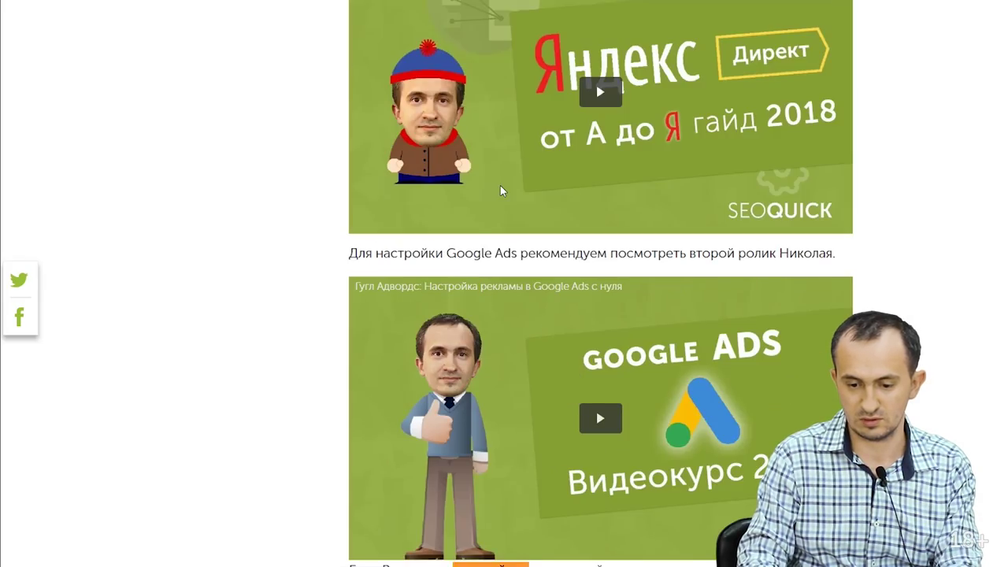
scroll(577, 399, "down", 3)
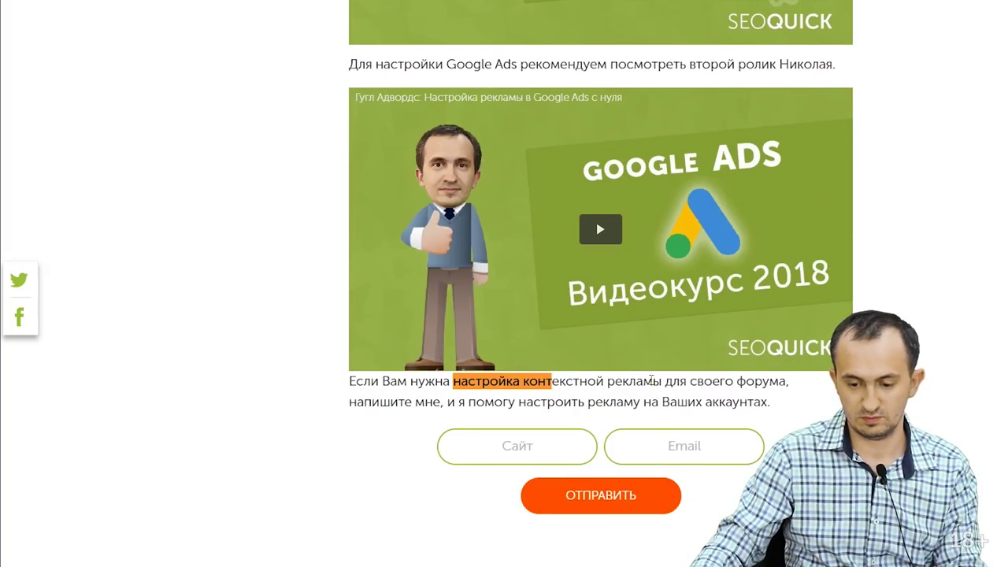
left_click_drag(656, 381, 453, 381)
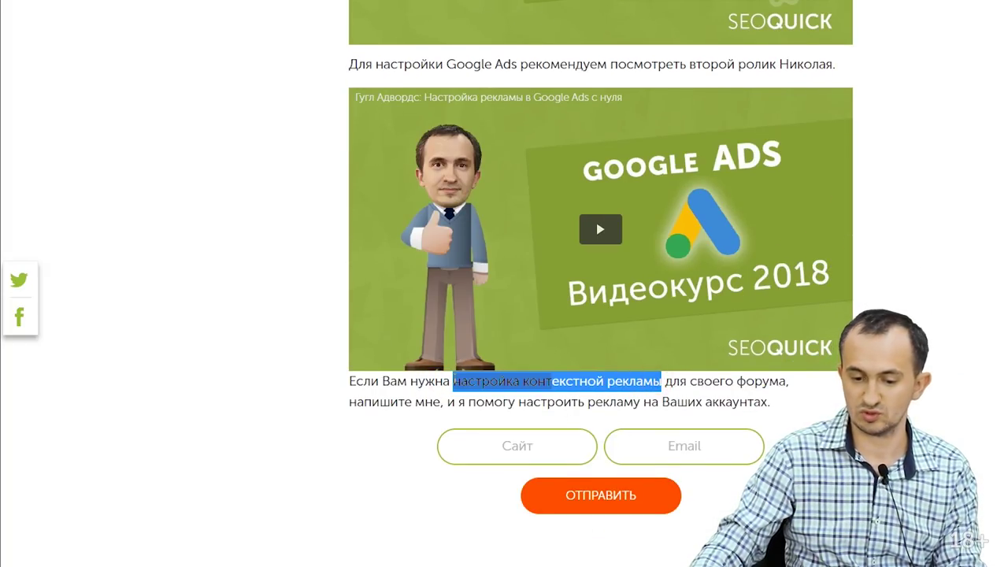
Step: Return to the search results and highlight the site:seoquick.com.ua operator, then the whole query
left_click(85, 0)
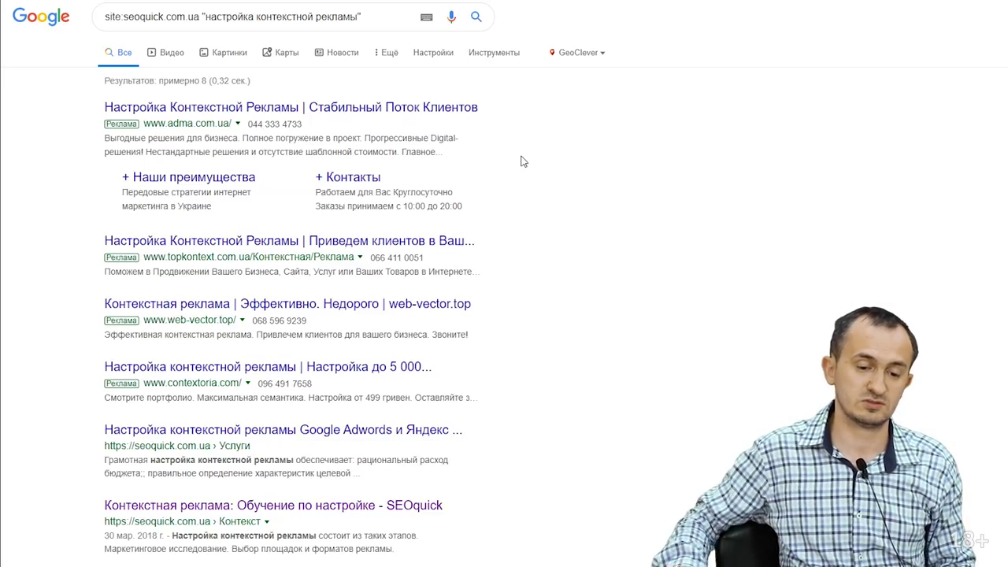
left_click_drag(199, 14, 19, 9)
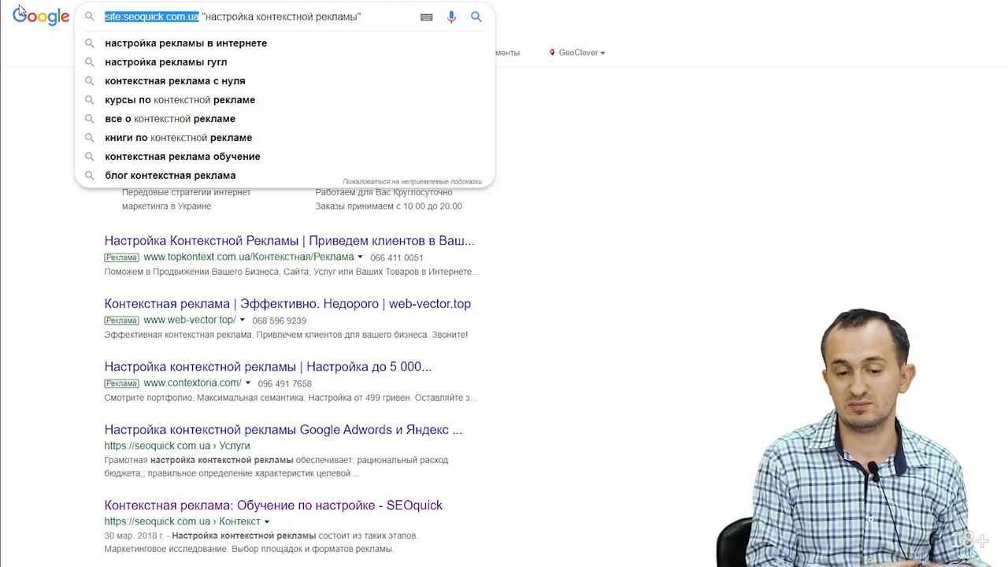
triple_click(370, 19)
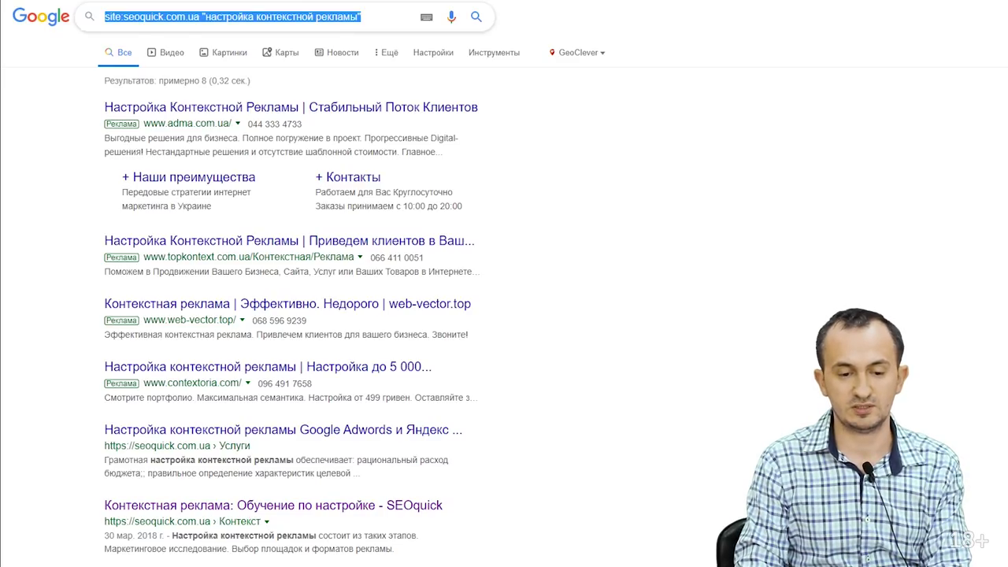
Step: Clear the query and limit the Google results to the past week with the «За неделю» time filter
key("BackSpace")
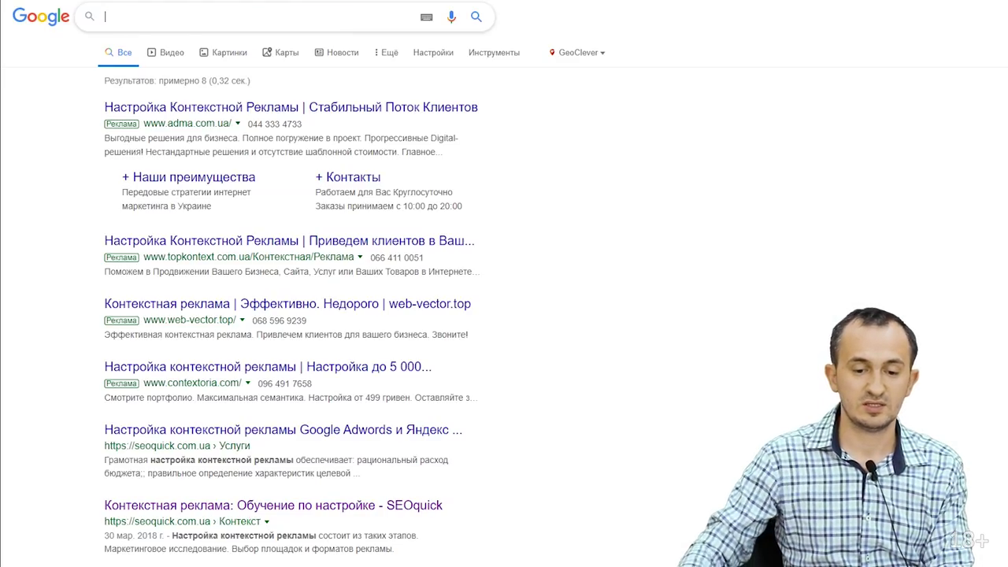
left_click(391, 56)
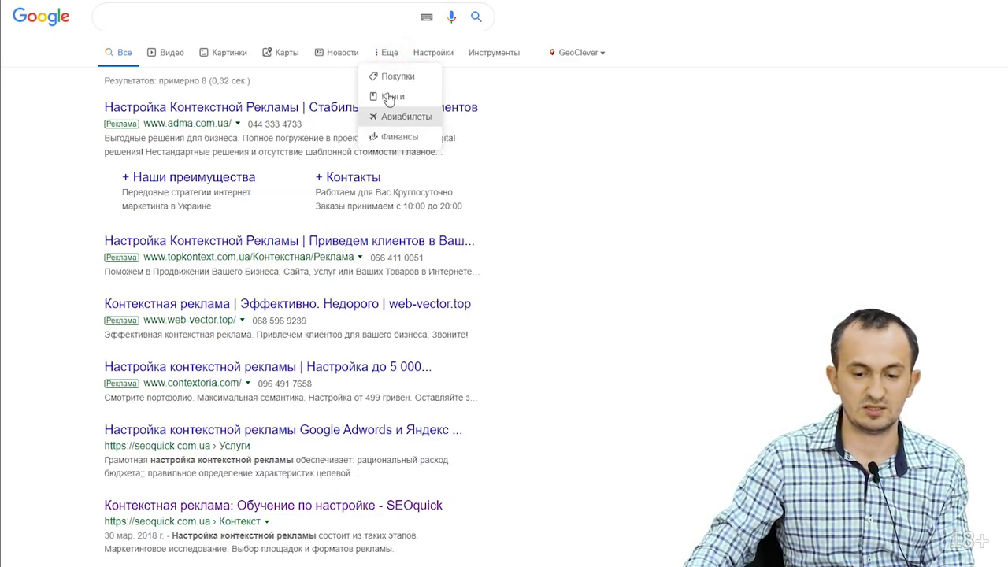
left_click(438, 53)
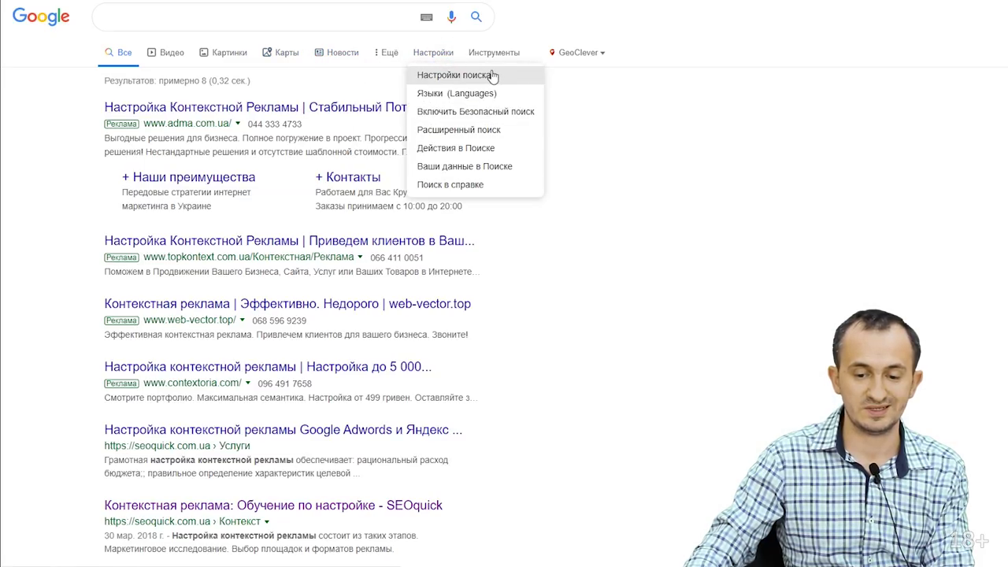
left_click(493, 55)
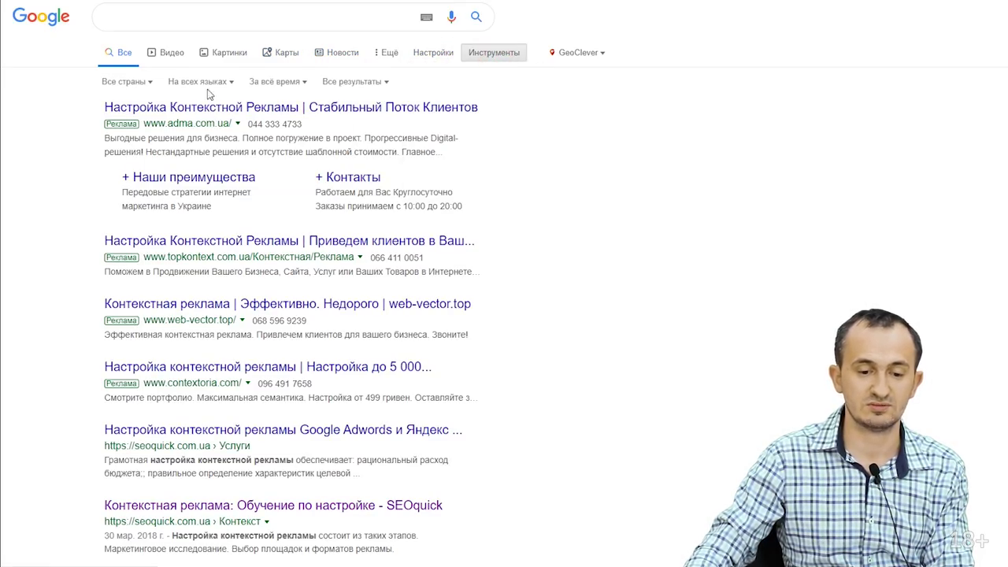
left_click(303, 83)
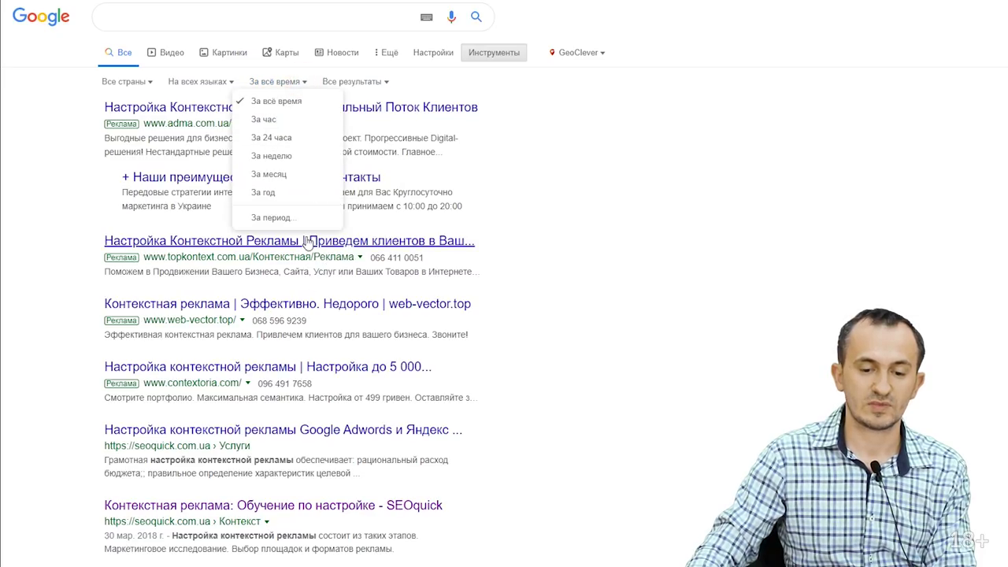
left_click(290, 157)
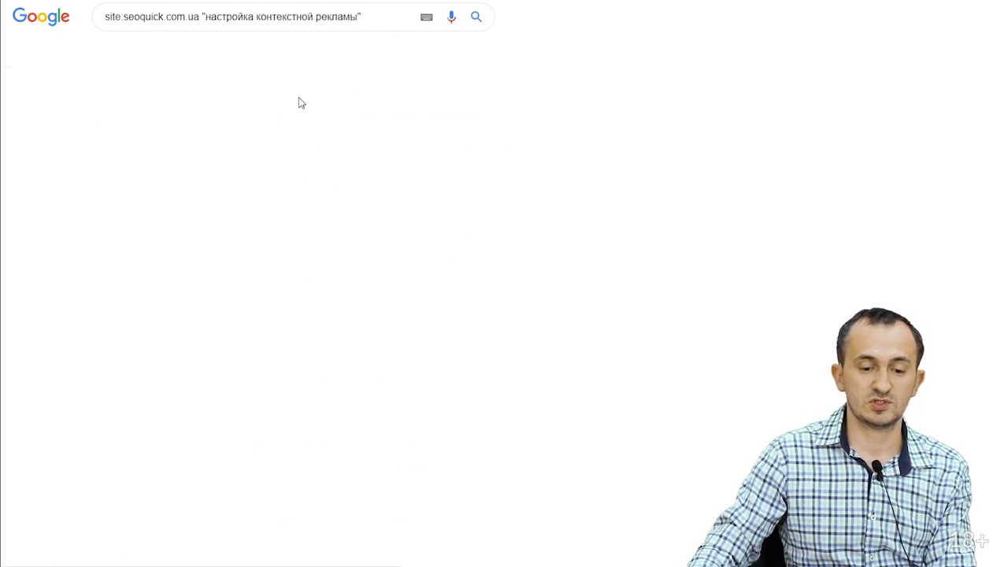
Step: Replace the query with "продвижение сайта" and run the search
left_click(364, 16)
key("ctrl+a")
key("BackSpace")
type("продвижение сайта")
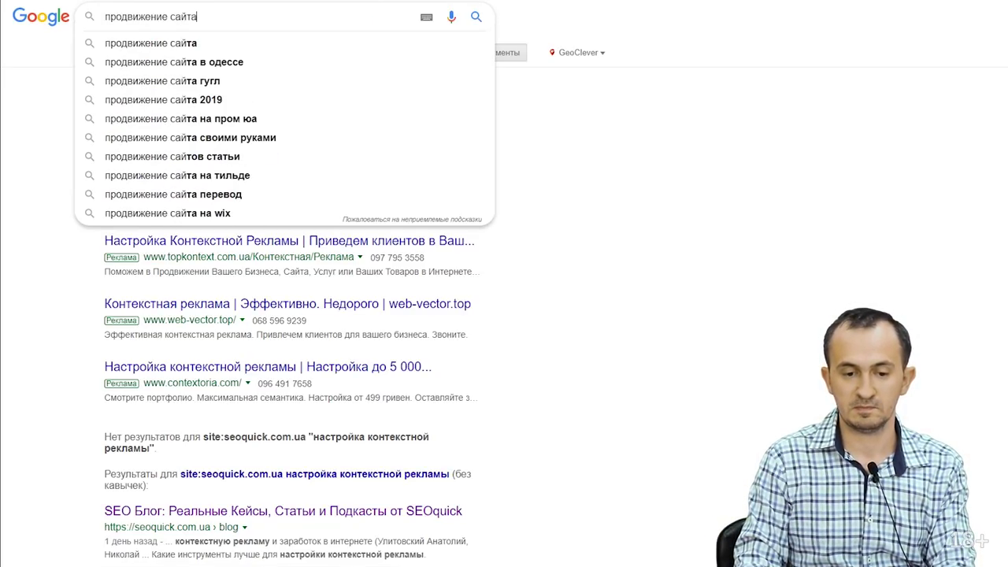
key("Return")
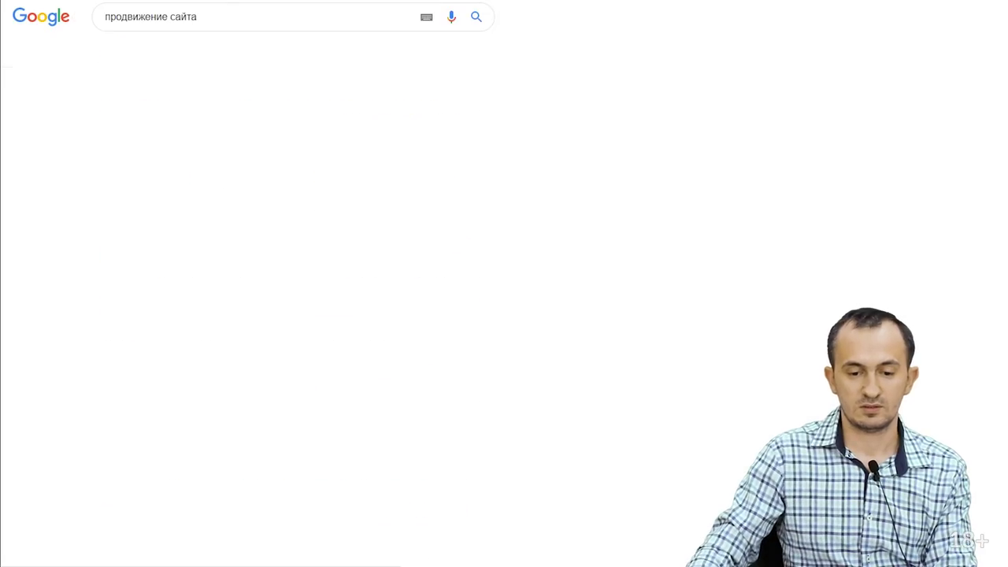
left_click(446, 54)
left_click(434, 48)
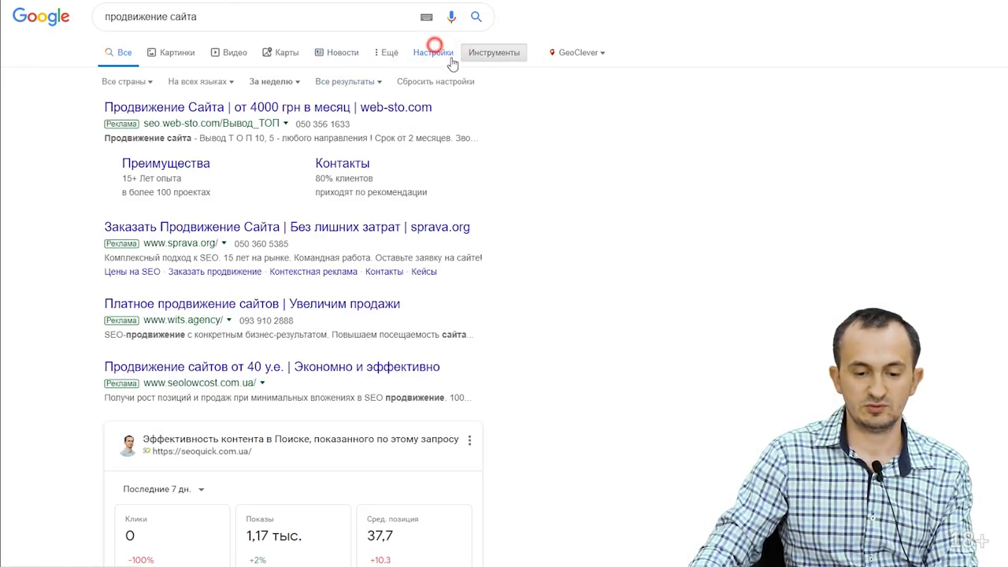
Step: Look through the past-week results for "продвижение сайта" and highlight the publication ages of the Mobios and seorank.kiev.ua results
scroll(536, 394, "down", 5)
scroll(520, 403, "down", 4)
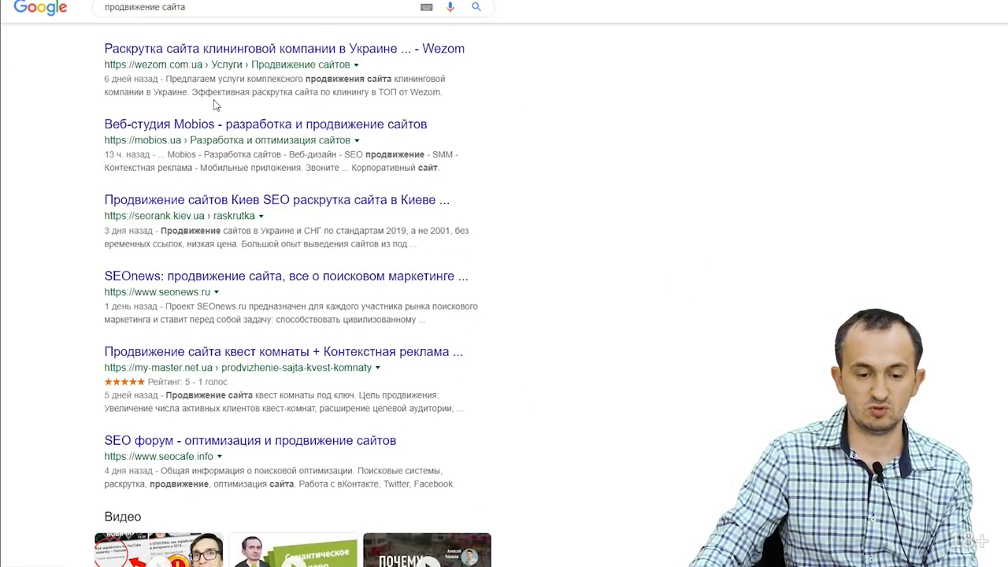
left_click_drag(155, 155, 96, 158)
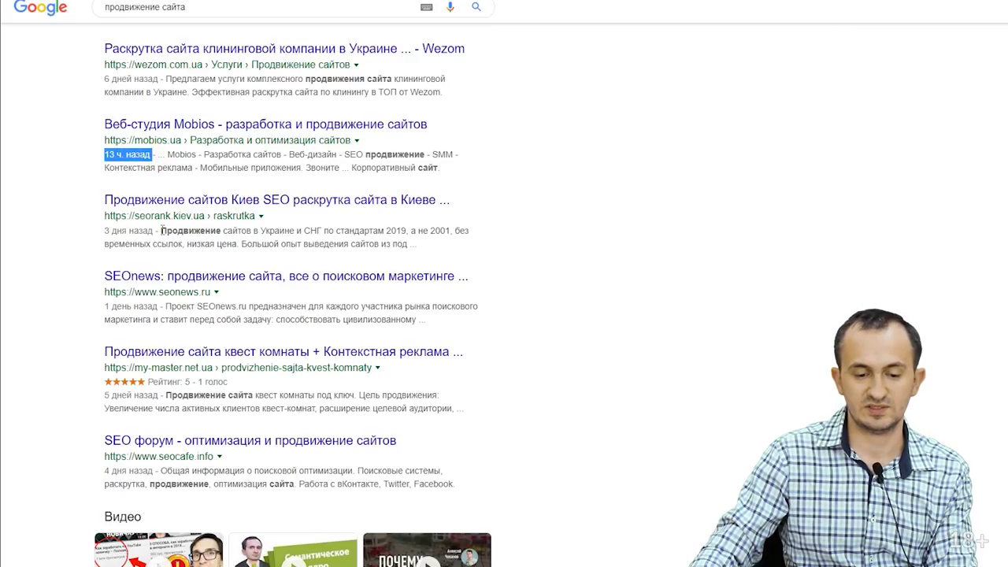
left_click_drag(153, 233, 101, 234)
scroll(269, 308, "down", 3)
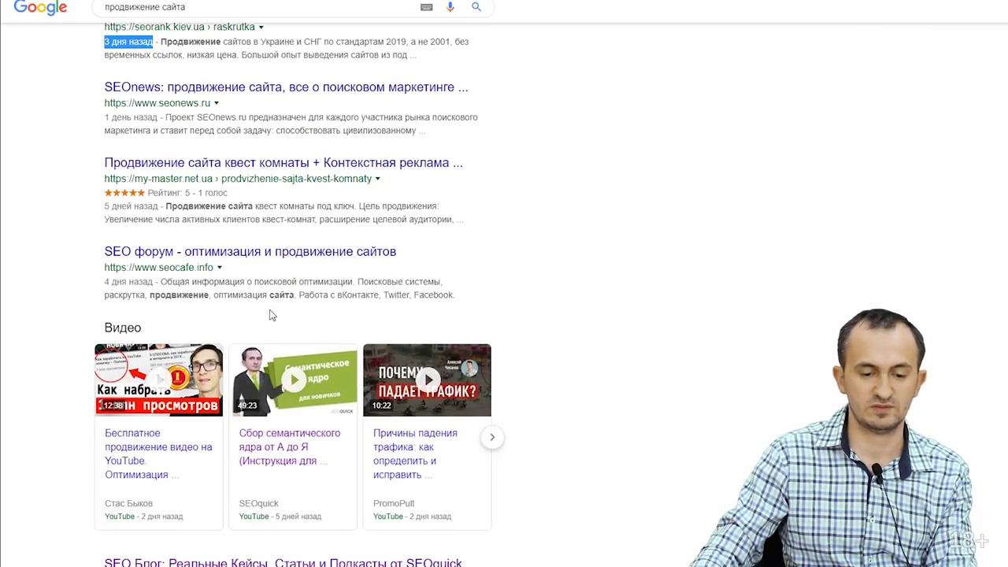
scroll(267, 315, "down", 4)
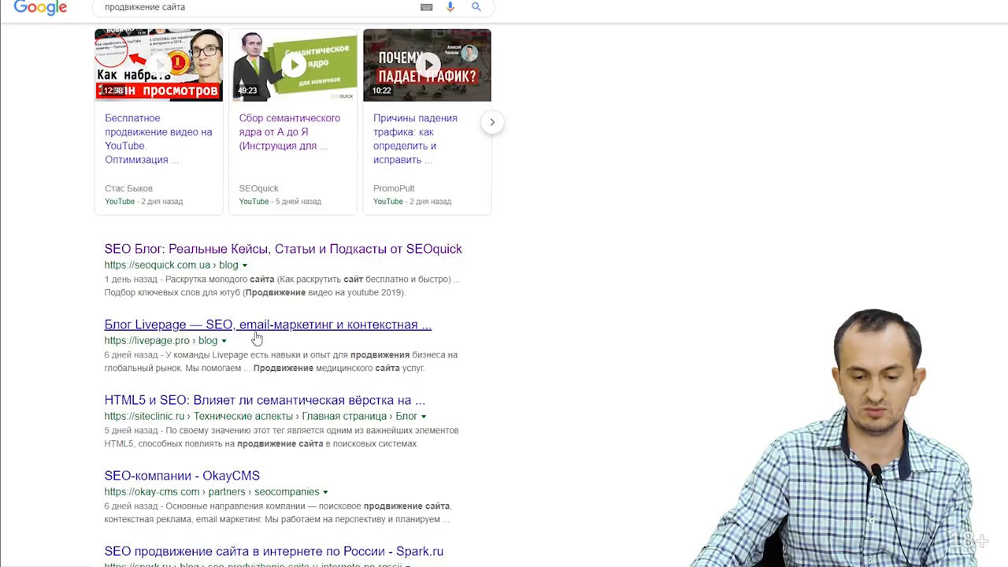
scroll(252, 330, "down", 1)
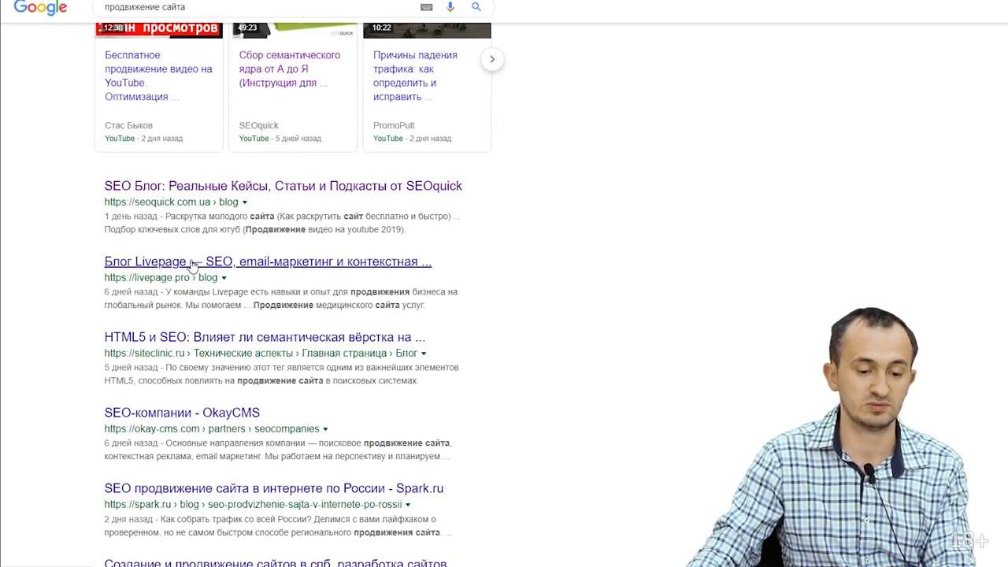
scroll(259, 346, "down", 3)
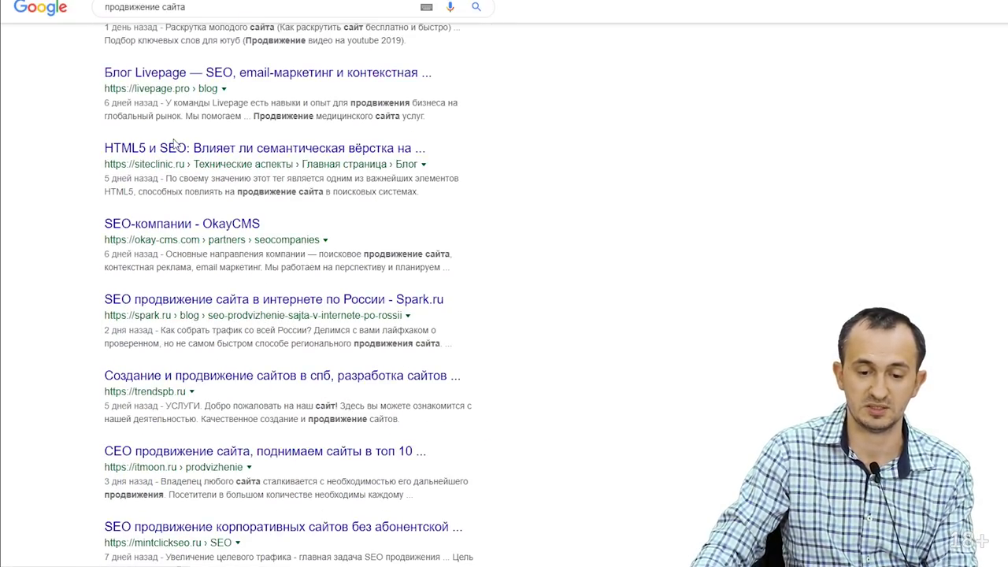
scroll(197, 252, "up", 6)
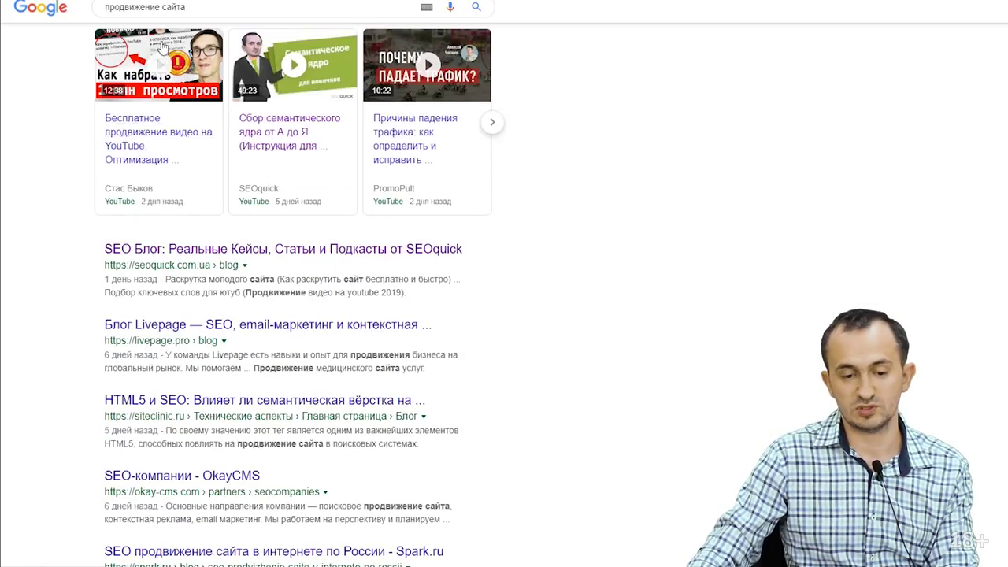
Step: Replace the query with "wordpress" and run the search
triple_click(196, 13)
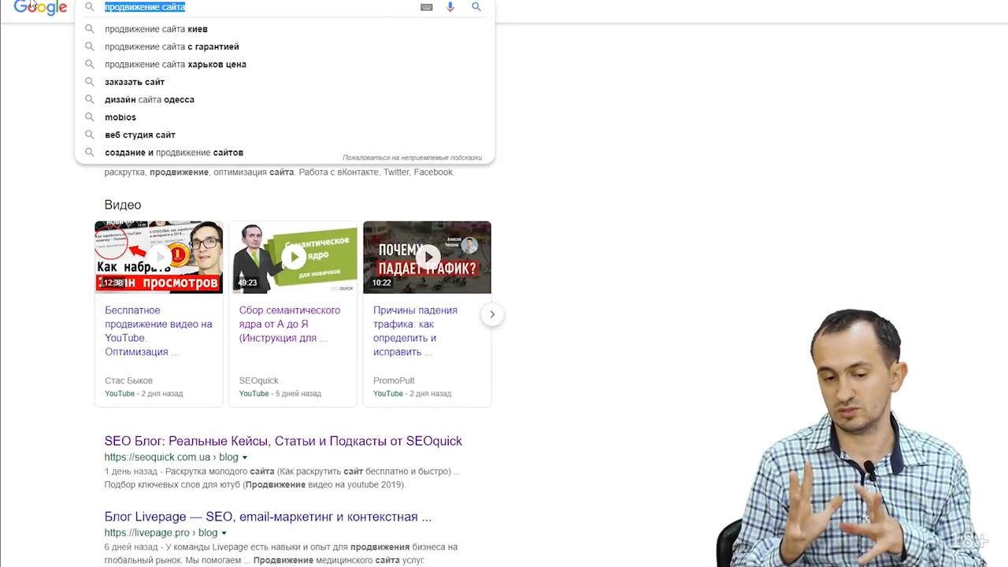
key("BackSpace")
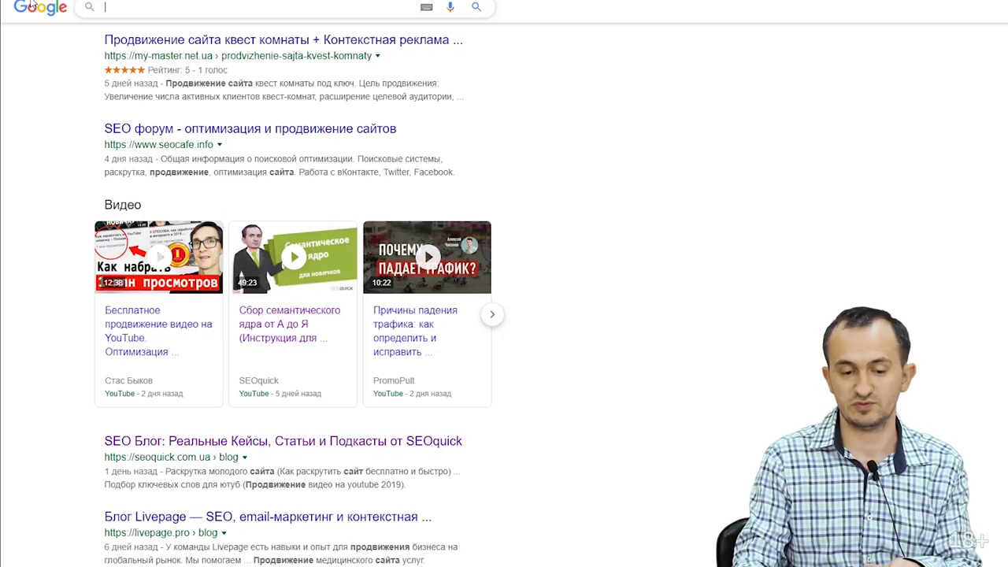
type("wordpress")
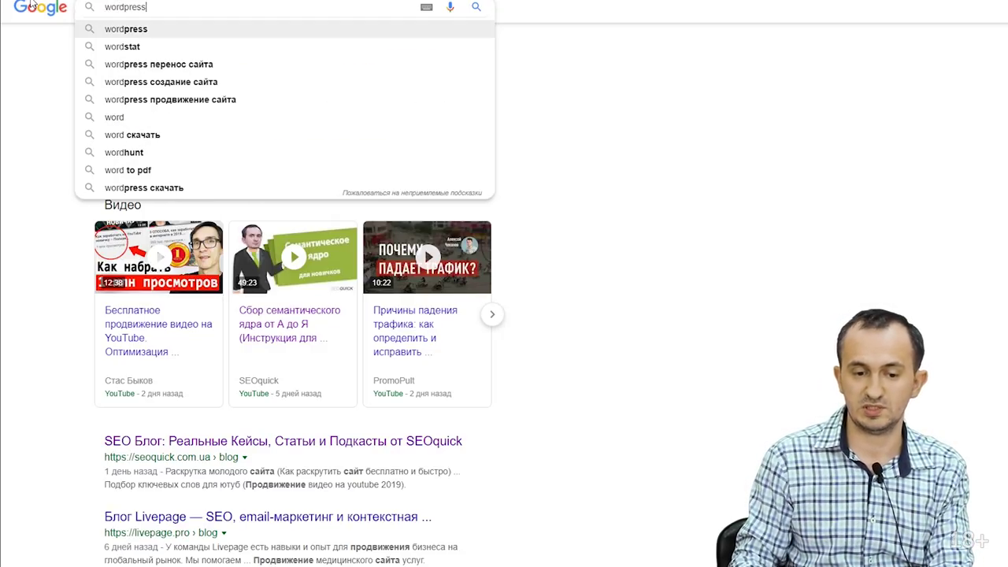
key("Return")
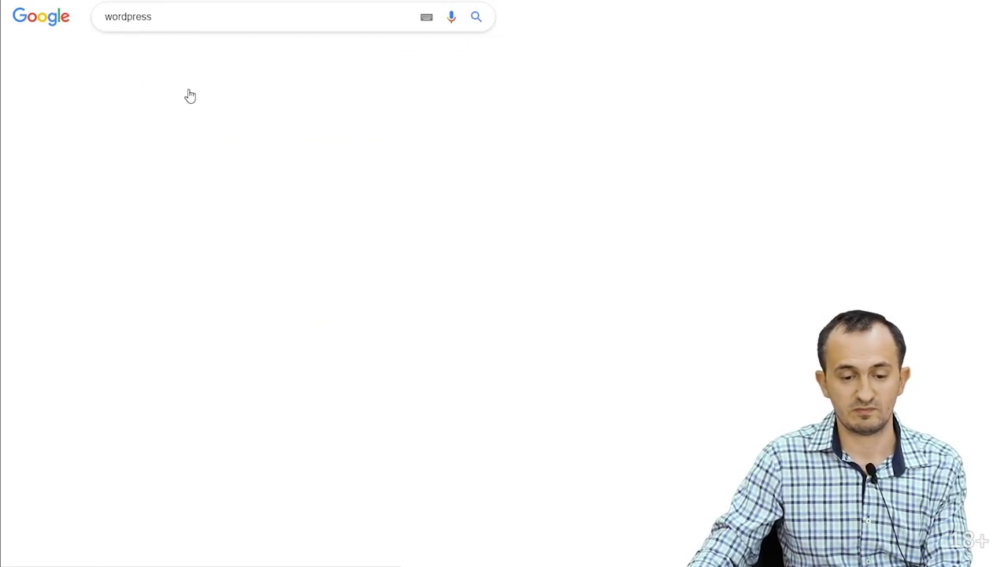
Step: Skim the WordPress results and restrict them to Russian-language pages with «Только на русском»
scroll(208, 307, "down", 10)
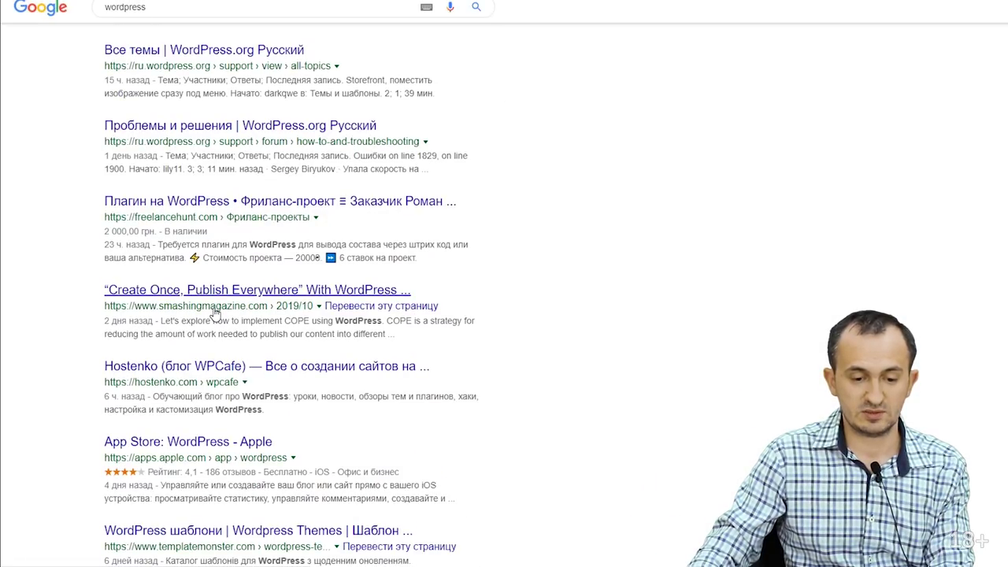
scroll(212, 315, "up", 10)
left_click(214, 82)
left_click(193, 121)
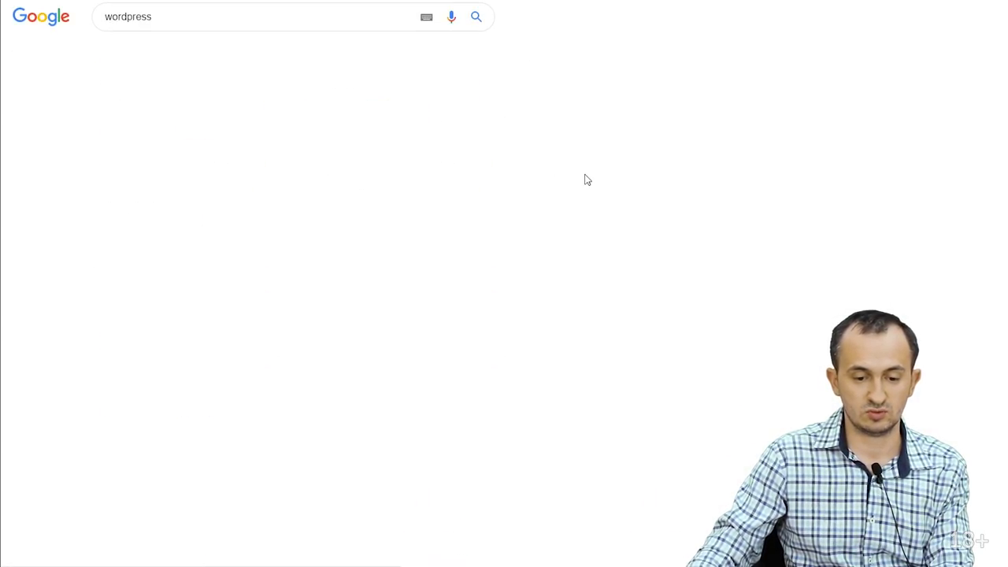
Step: Look through the Russian-language WordPress results, checking how recently each page was published
scroll(401, 289, "down", 6)
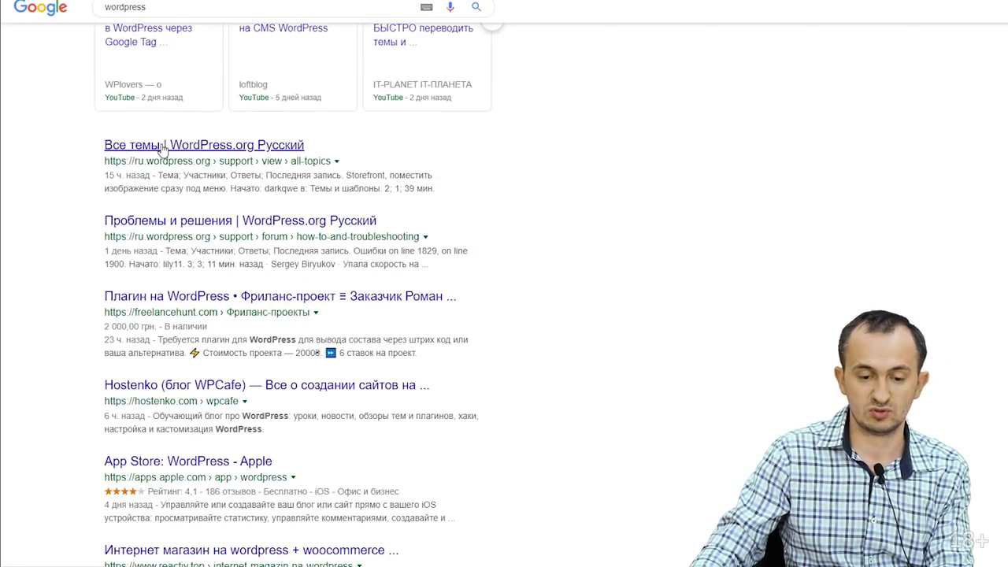
scroll(164, 496, "down", 1)
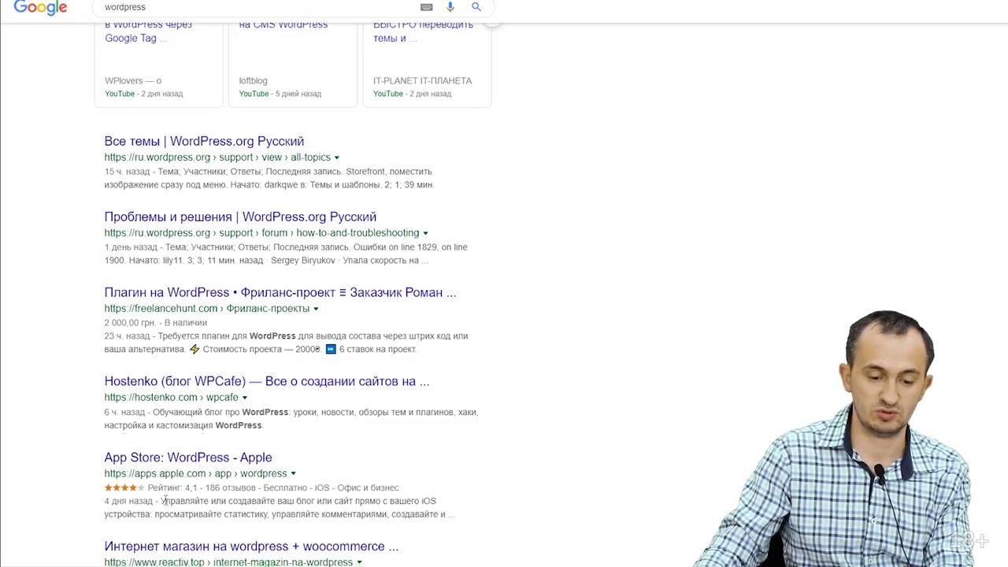
scroll(164, 499, "down", 2)
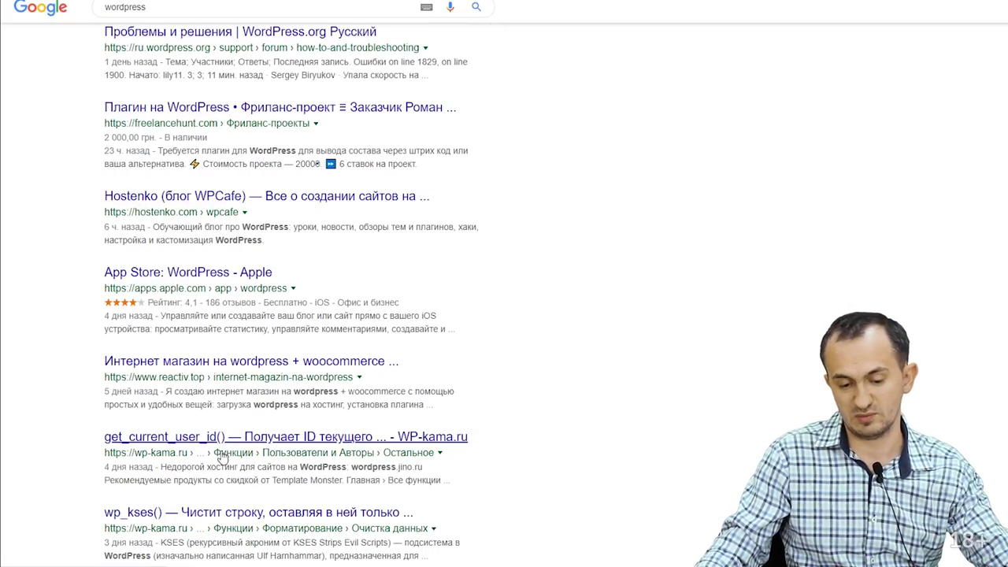
scroll(222, 457, "down", 5)
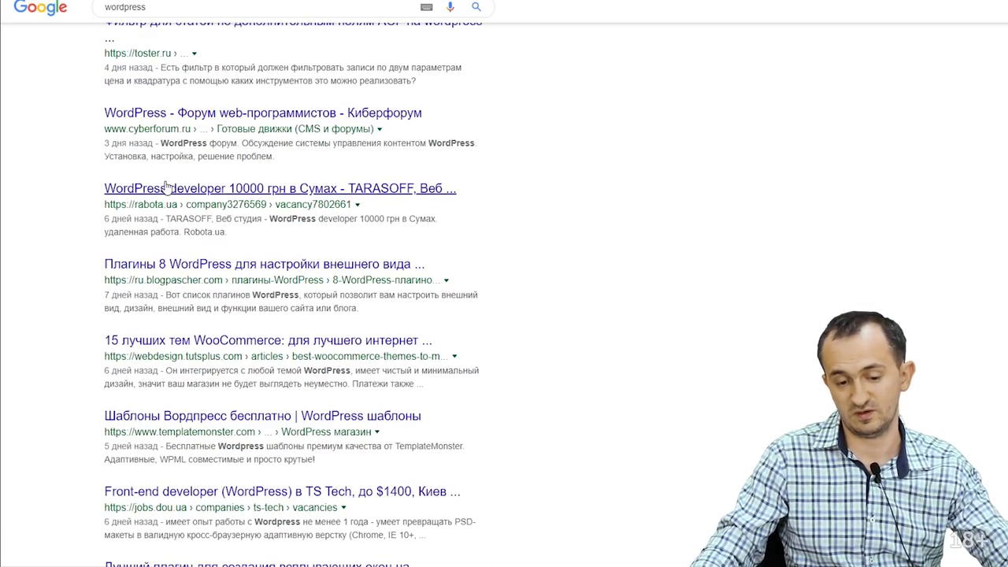
scroll(236, 166, "up", 8)
scroll(222, 165, "up", 5)
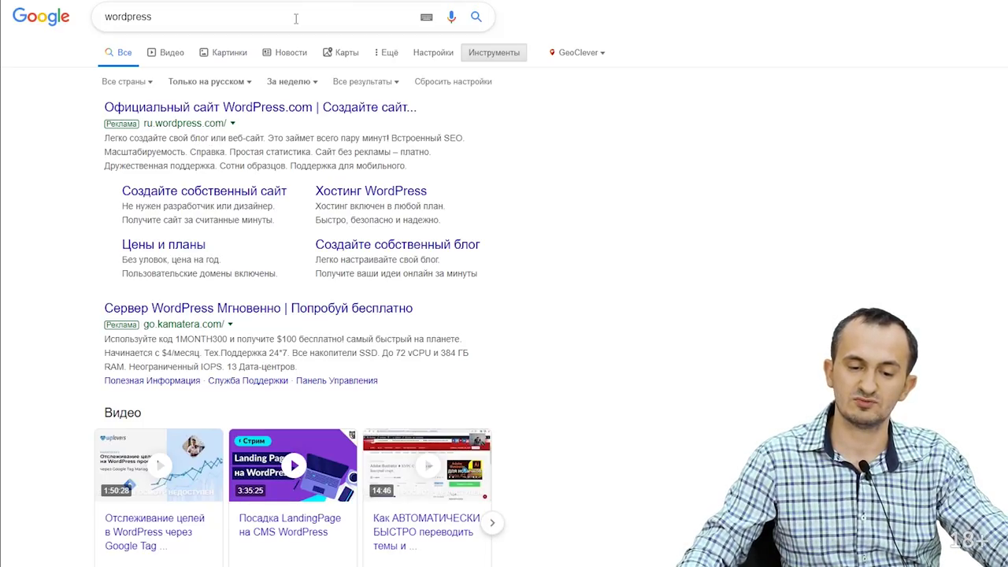
Step: Filter the WordPress results by a custom date range from 10/1/2009 to 10/2/2019
left_click(307, 82)
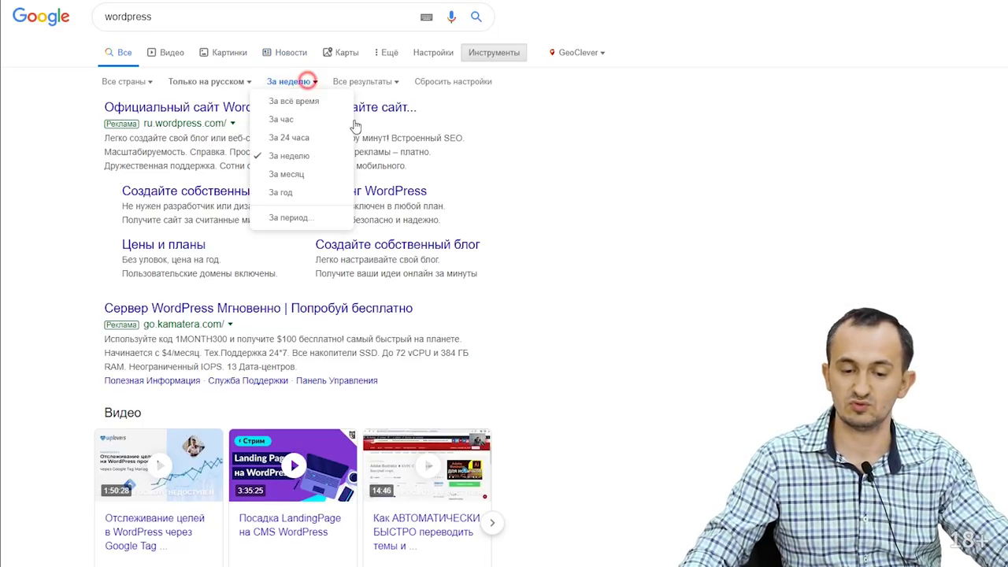
left_click(320, 221)
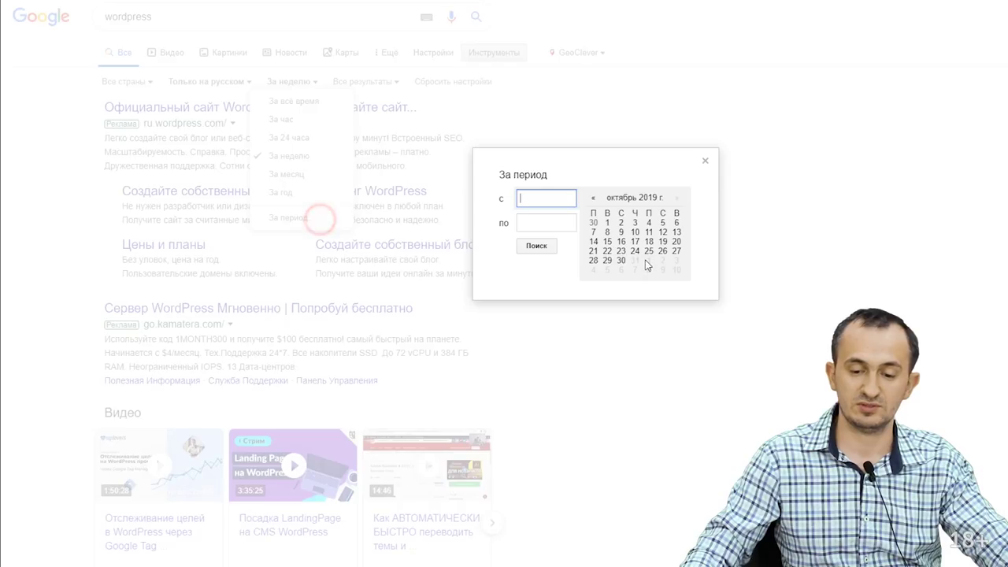
left_click(547, 223)
left_click(607, 222)
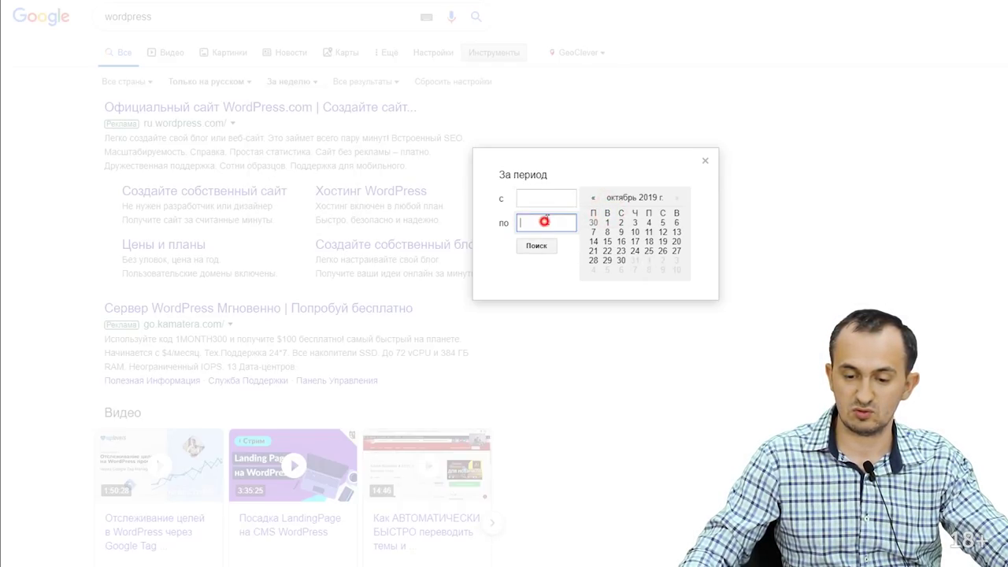
left_click(607, 224)
left_click(532, 223)
left_click(621, 223)
left_click(571, 197)
key("BackSpace")
type("09")
key("Tab")
key("End")
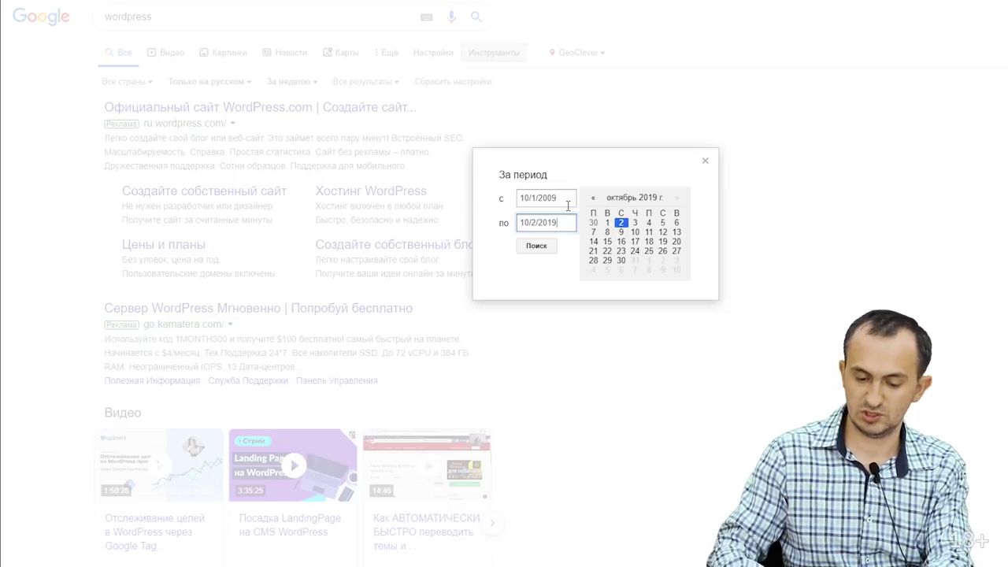
left_click(539, 247)
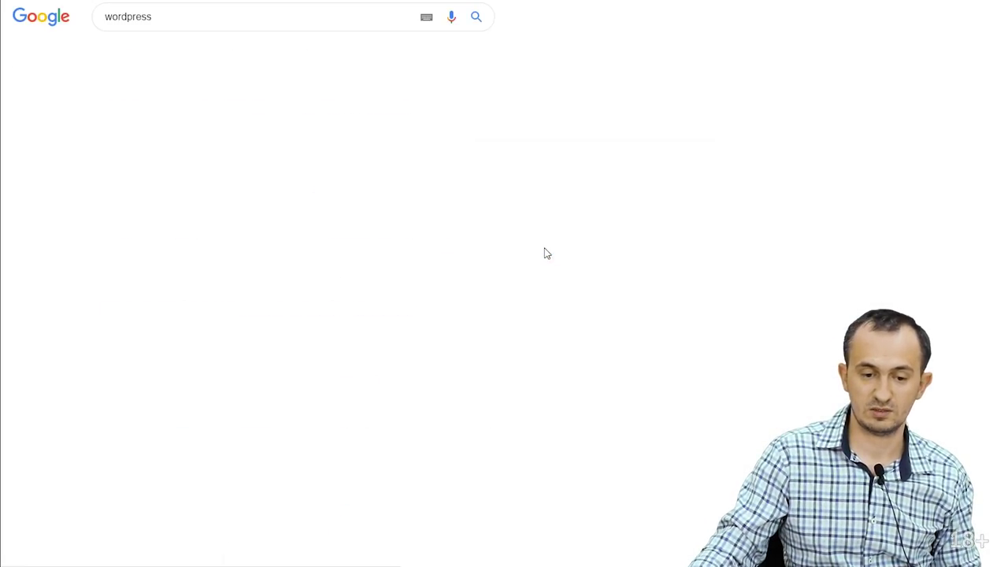
Step: View the WP Magazine article about WordPress.com found with the date filter, and open a new browser tab
scroll(360, 319, "down", 4)
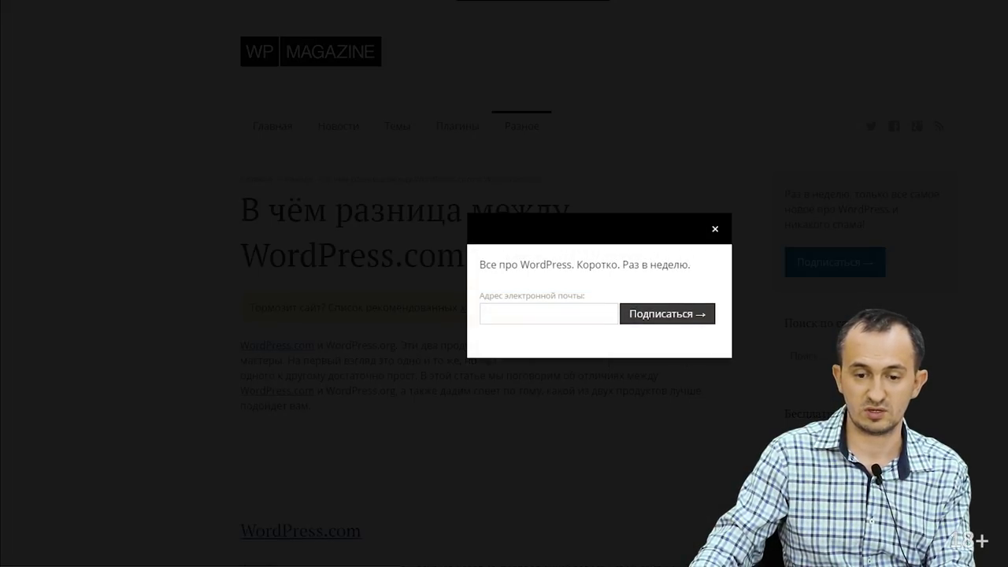
key("ctrl+t")
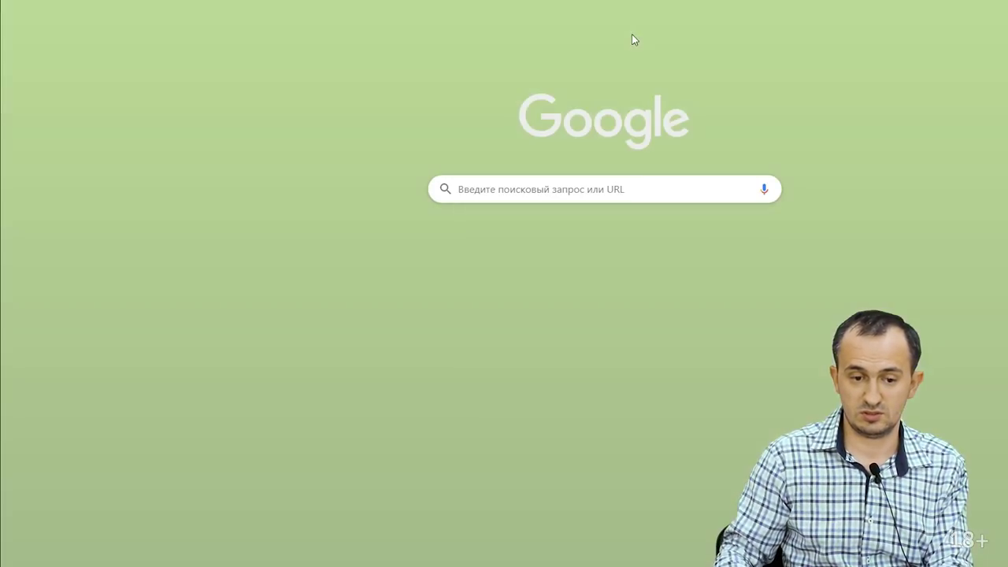
key("Return")
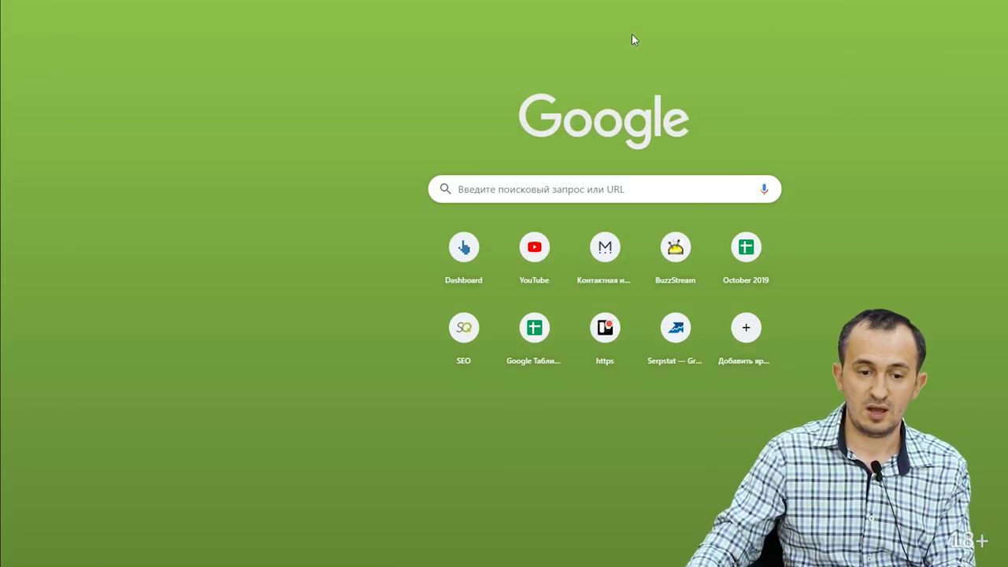
Step: Sign in to Ahrefs with the saved credentials and analyse the copied wpmag.ru article URL about WordPress.com and WordPress.org
left_click(561, 365)
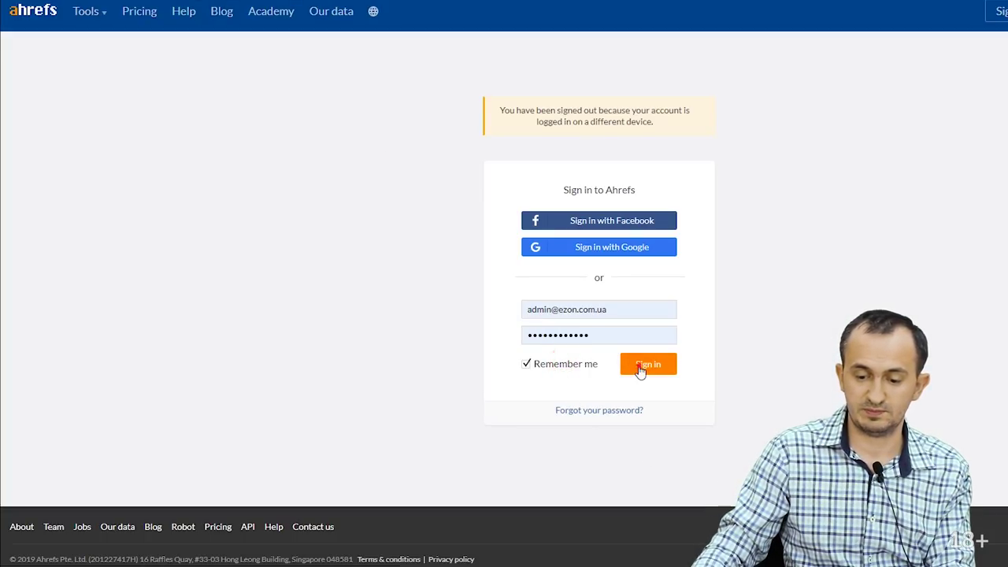
left_click(648, 363)
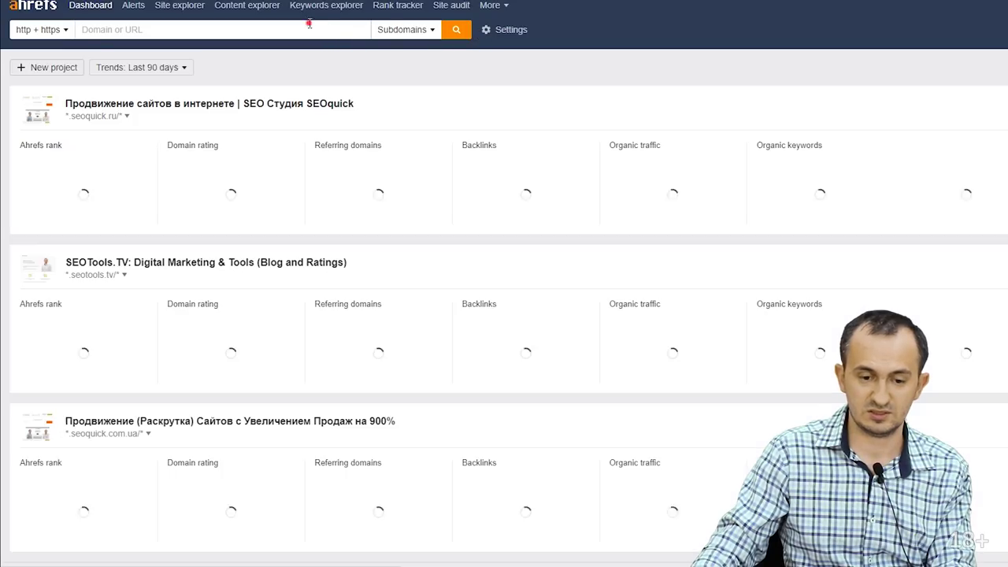
left_click(273, 29)
key("ctrl+v")
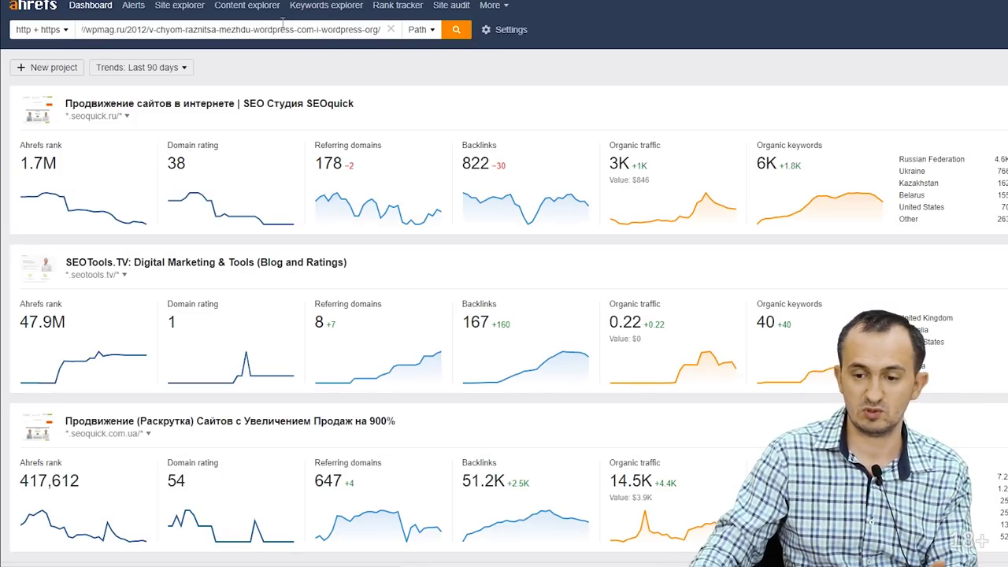
key("Return")
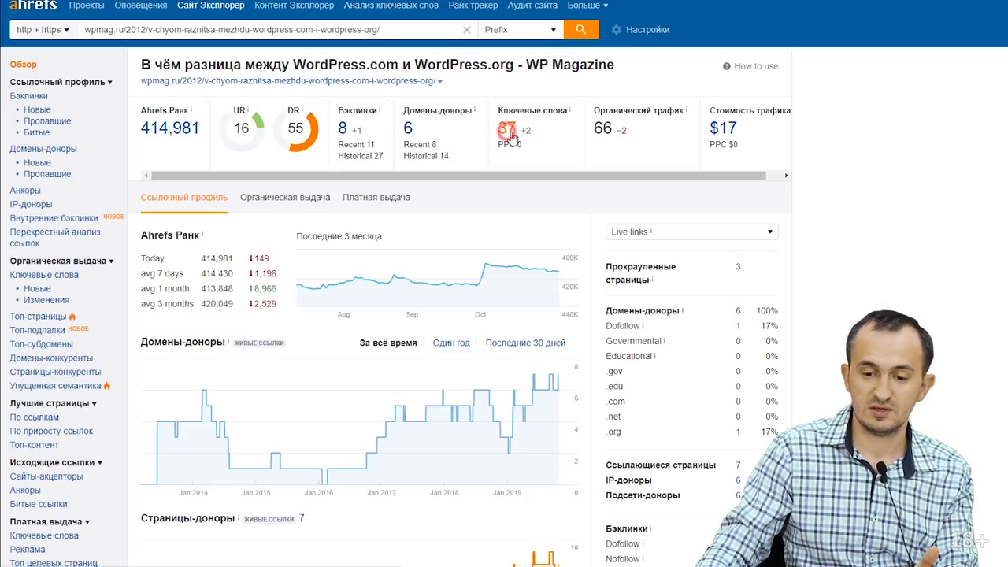
Step: Open the article's organic keywords report and look through the listed keywords and positions
left_click(507, 130)
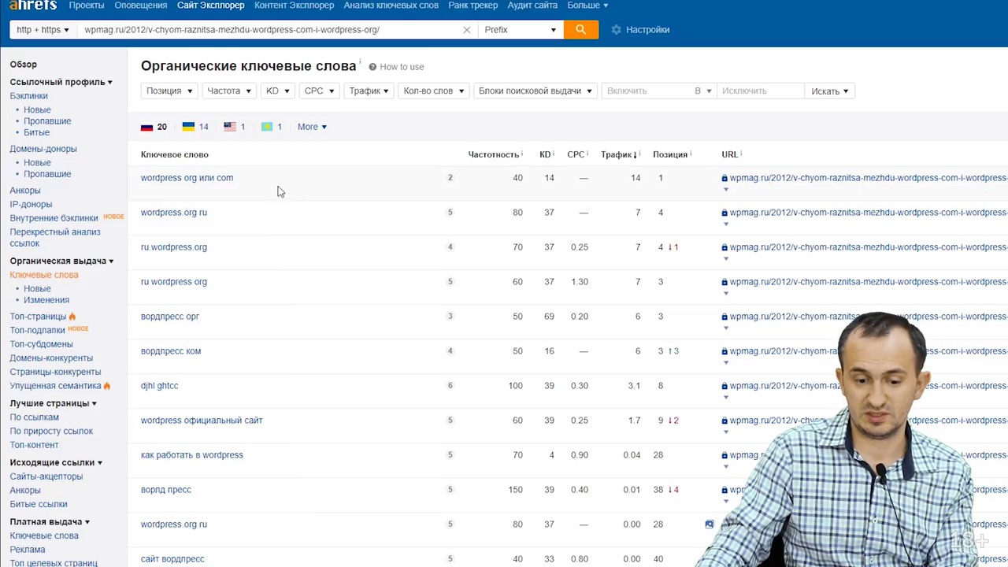
scroll(677, 315, "down", 3)
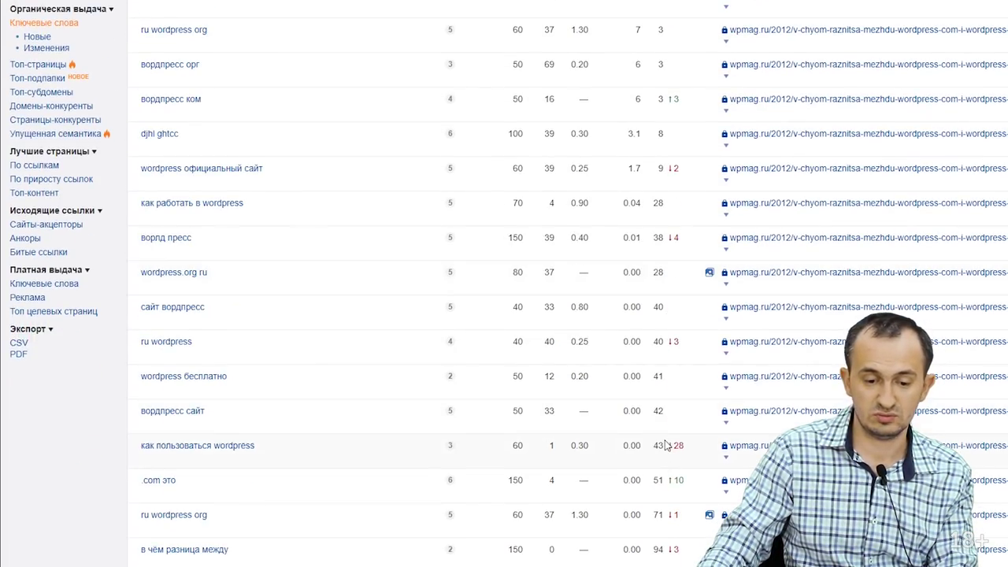
scroll(667, 441, "up", 3)
Step: Check the ranking wpmag.ru page by opening it from the report, dismiss its subscription popup, and return to the keyword list
left_click(787, 246)
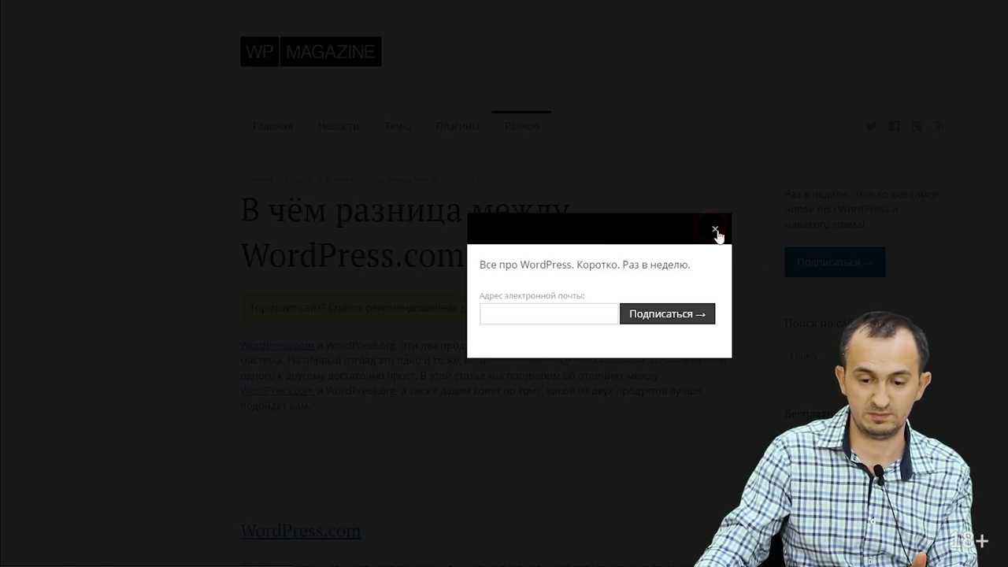
left_click(713, 231)
key("ctrl+w")
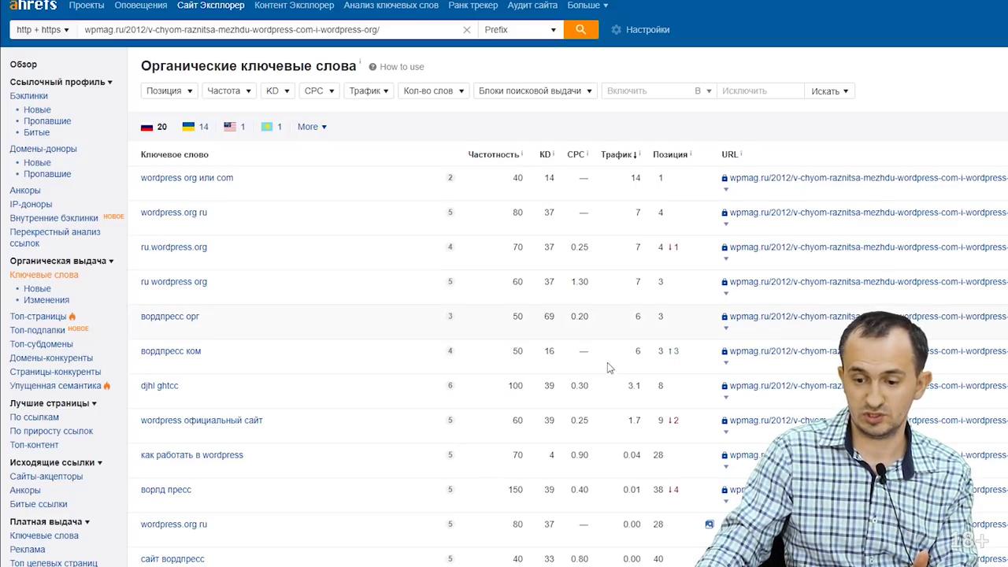
scroll(607, 362, "down", 3)
scroll(641, 403, "up", 3)
scroll(634, 387, "down", 4)
scroll(634, 387, "up", 5)
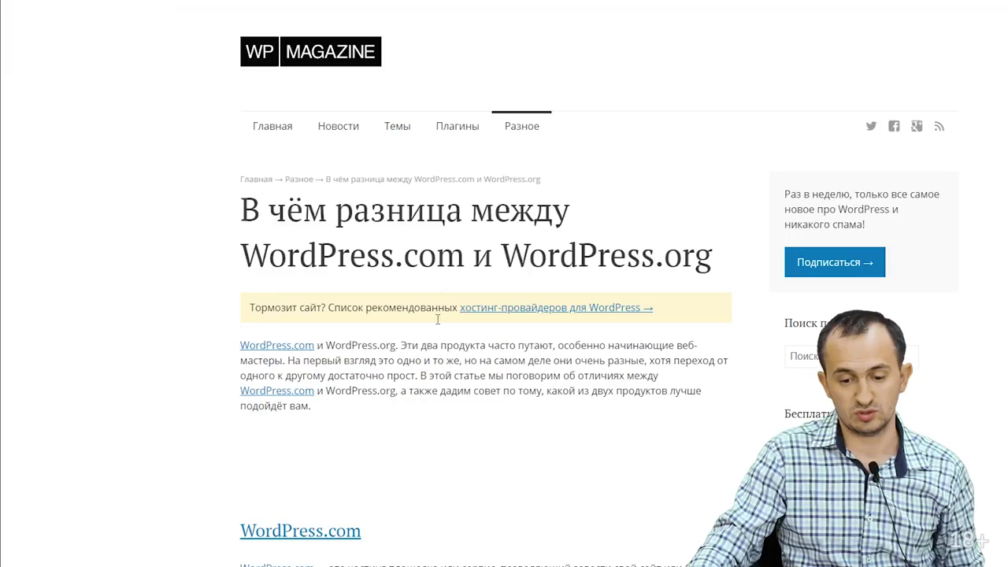
Step: Skim the WP Magazine article on WordPress.com versus WordPress.org to gauge its length and content
scroll(417, 399, "down", 4)
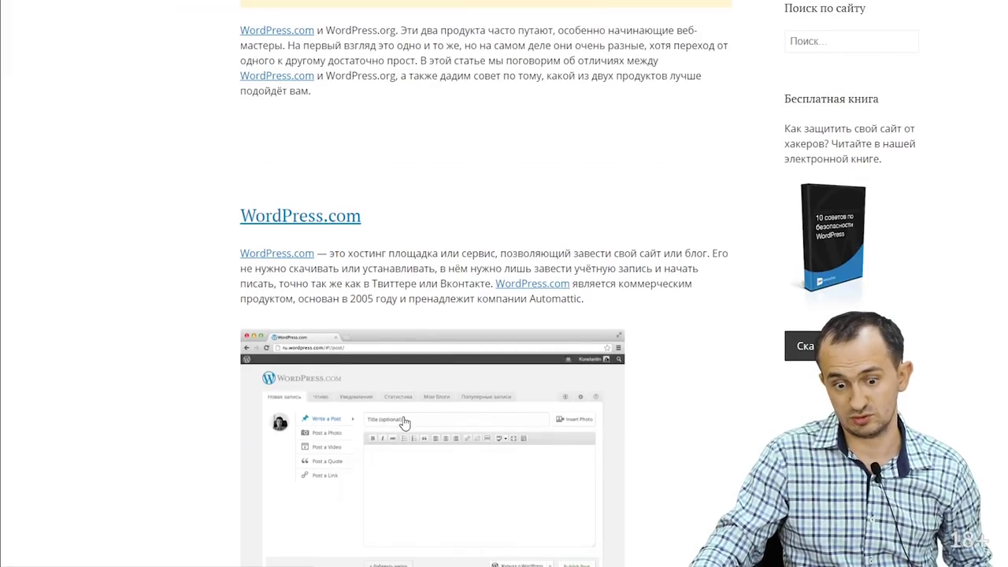
scroll(405, 418, "down", 4)
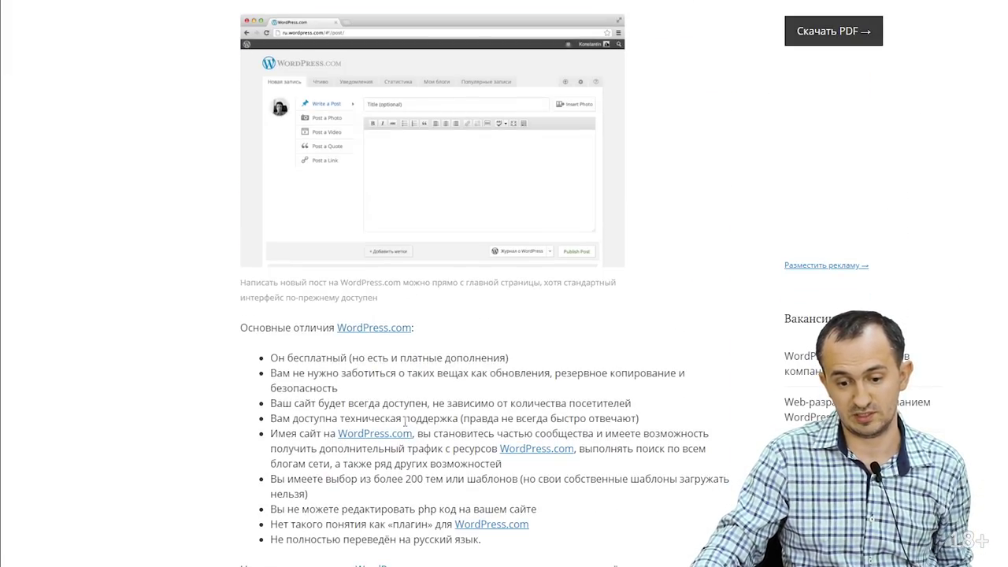
scroll(404, 425, "down", 15)
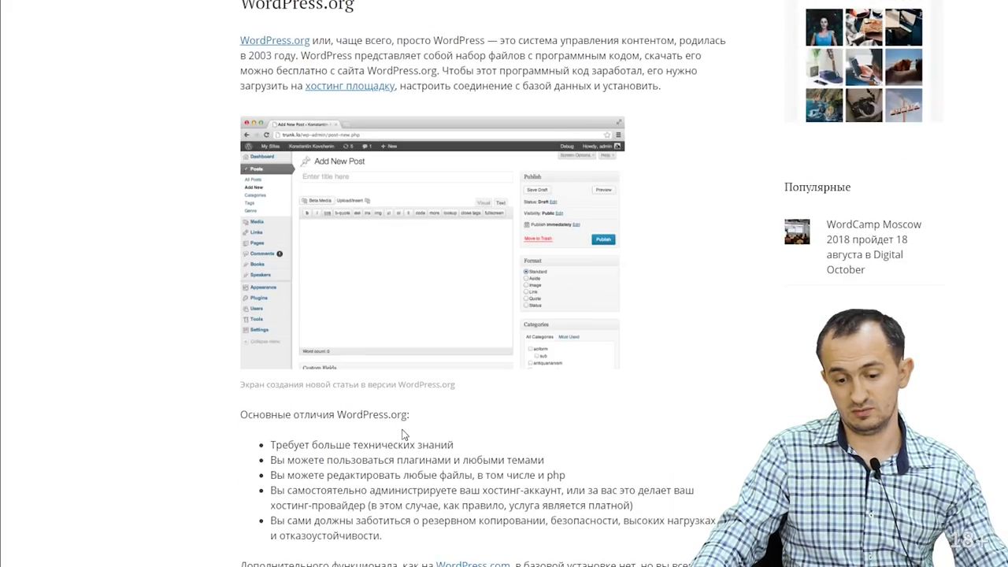
scroll(406, 430, "up", 12)
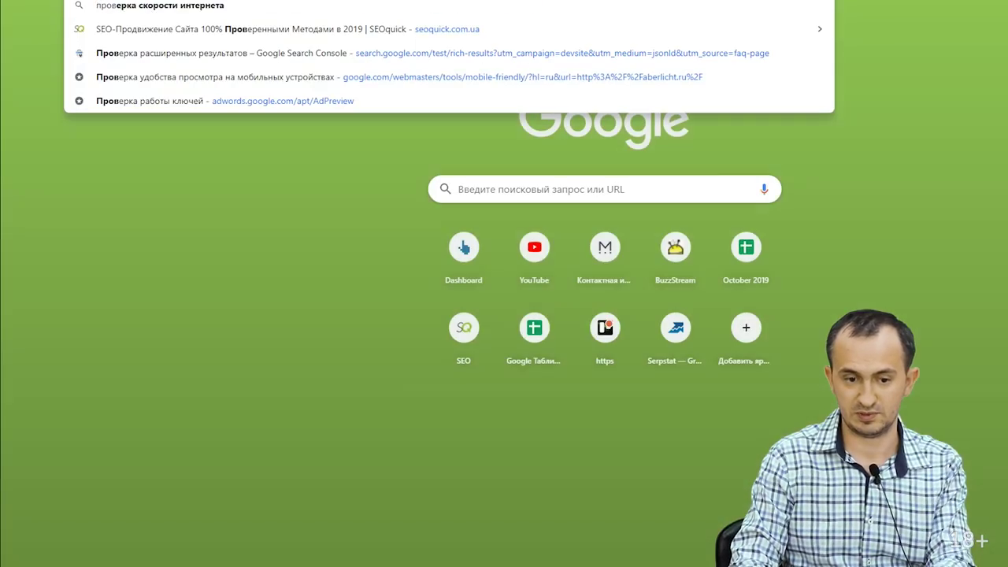
Step: Search Google for «проверка длины контента»
type("конт")
key("BackSpace")
key("BackSpace")
key("BackSpace")
key("BackSpace")
type("длины контента")
key("Return")
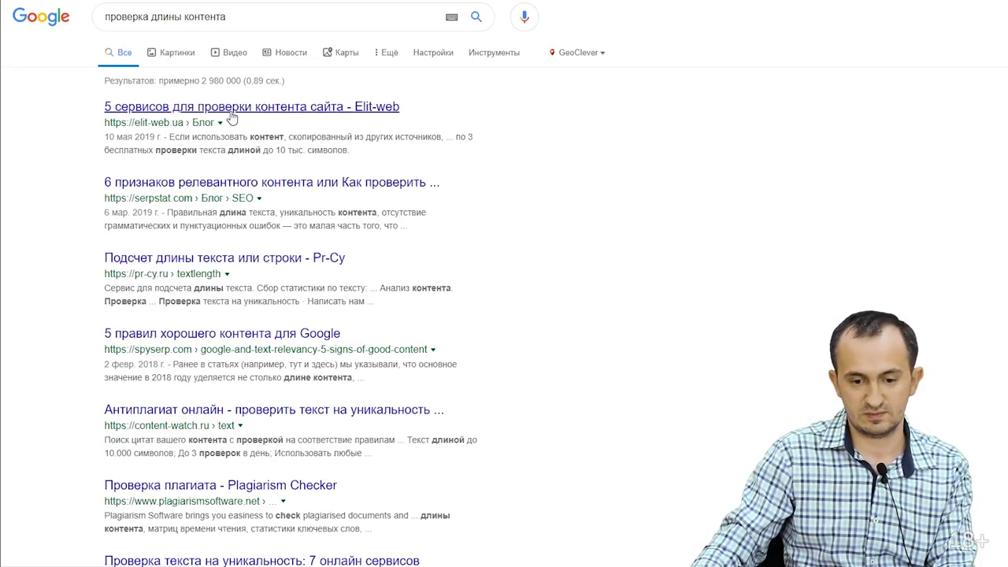
Step: Open the Elit-web article on content-checking services and follow its link to Text.ru's text-checking form
left_click(231, 118)
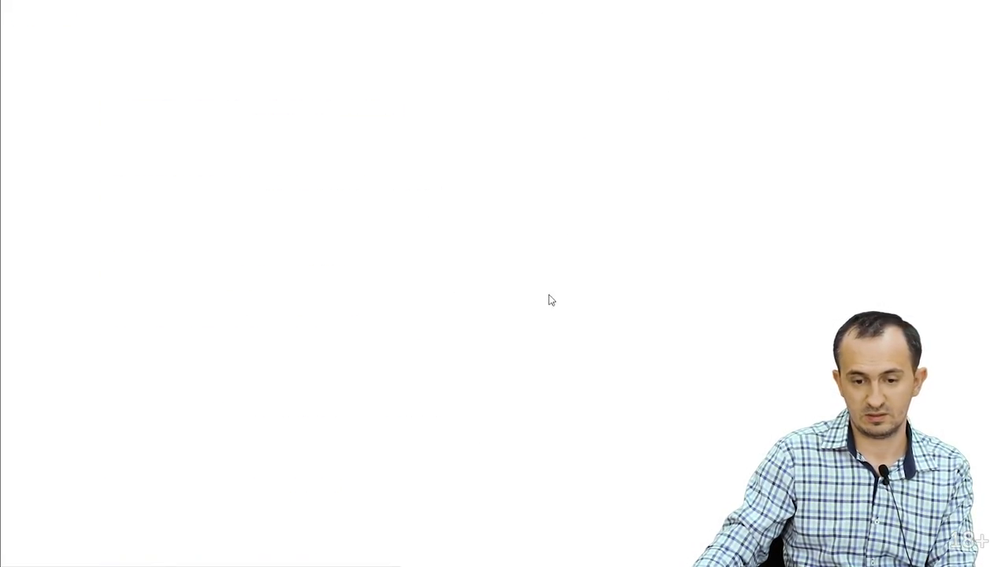
scroll(528, 315, "down", 5)
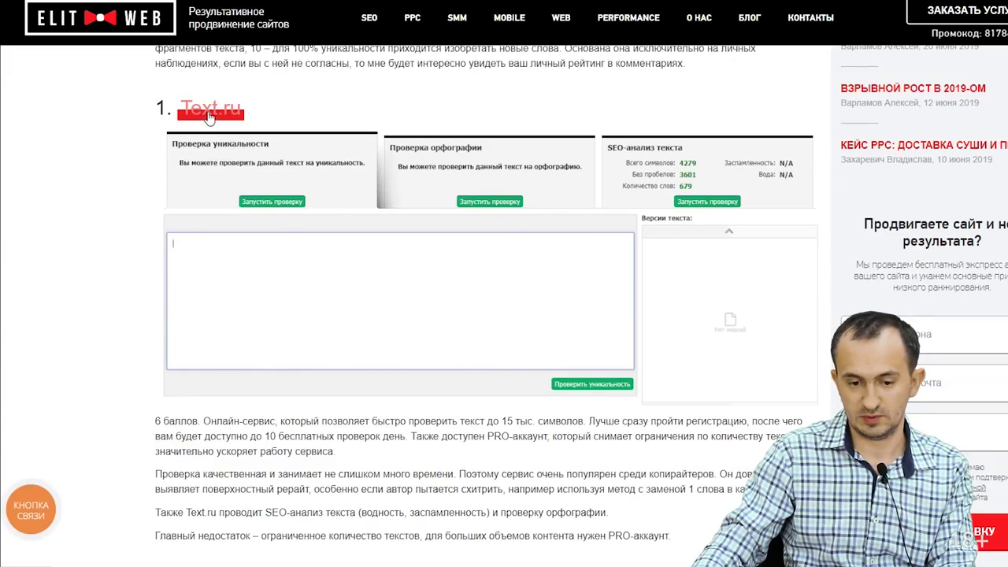
scroll(224, 107, "down", 3)
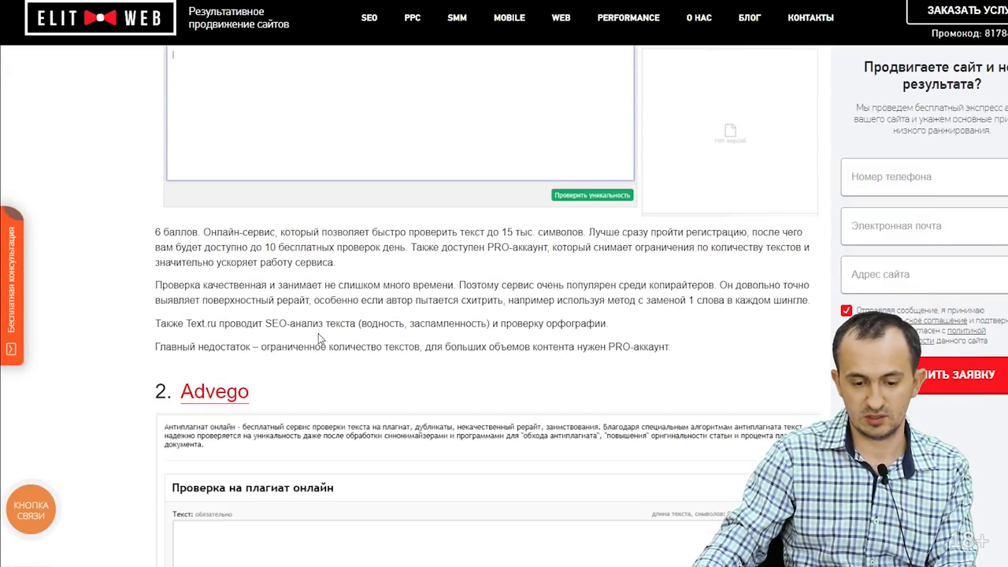
scroll(222, 141, "up", 4)
left_click(220, 180)
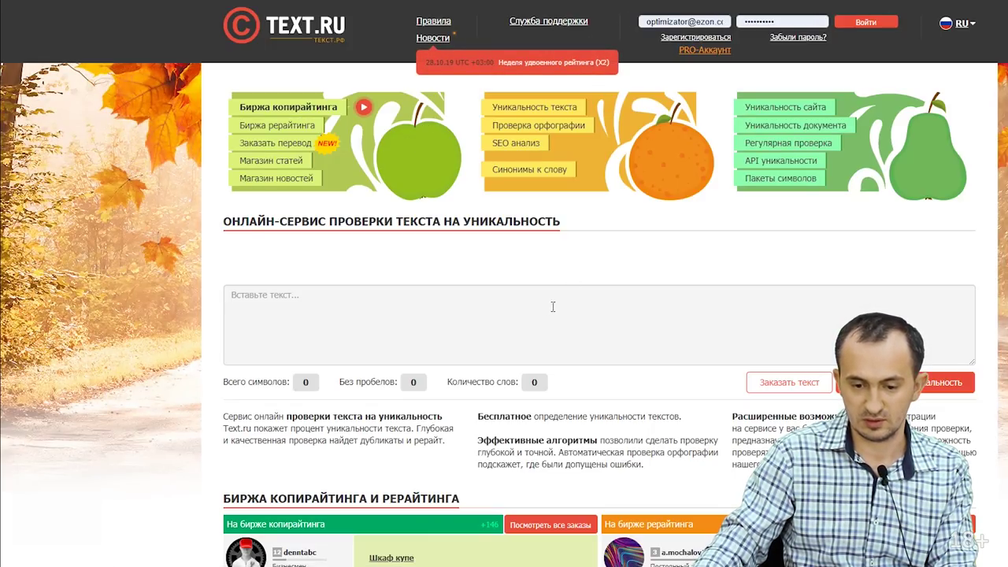
left_click(396, 320)
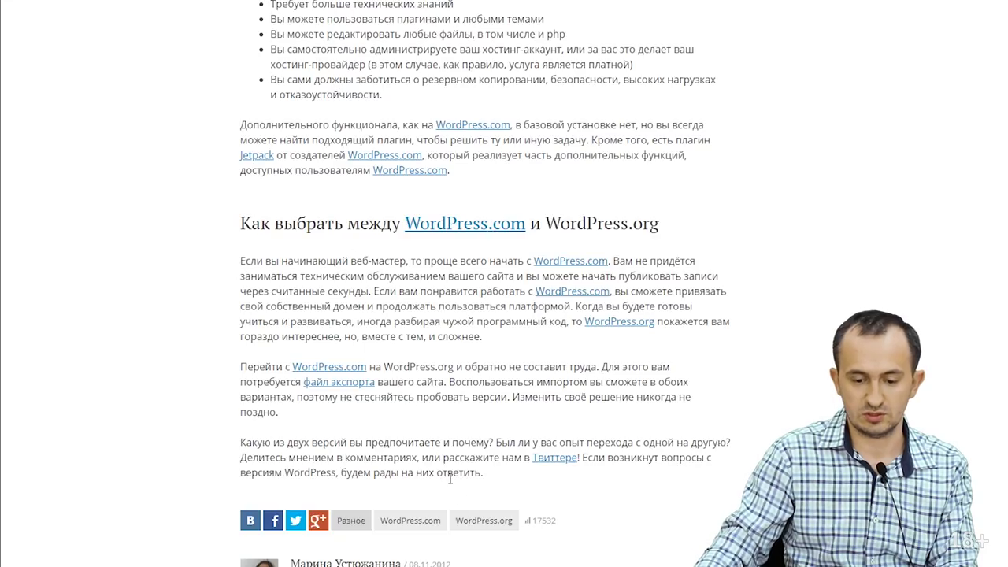
Step: Copy the full body text of the WP Magazine article into Text.ru's text-checking field
scroll(484, 284, "down", 3)
left_click(478, 347)
left_click_drag(478, 347, 236, 354)
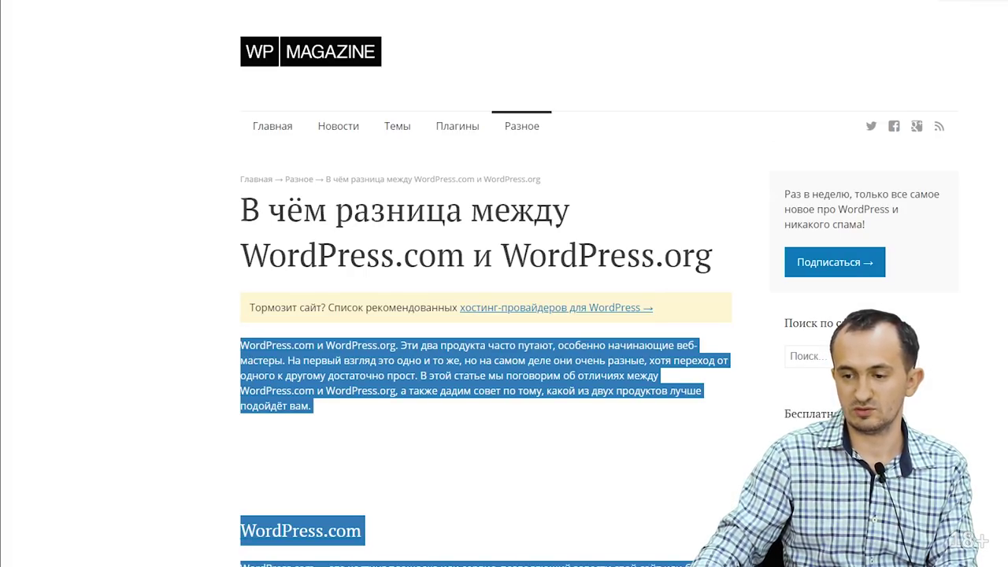
key("ctrl+c")
key("ctrl+Tab")
left_click(483, 334)
key("ctrl+v")
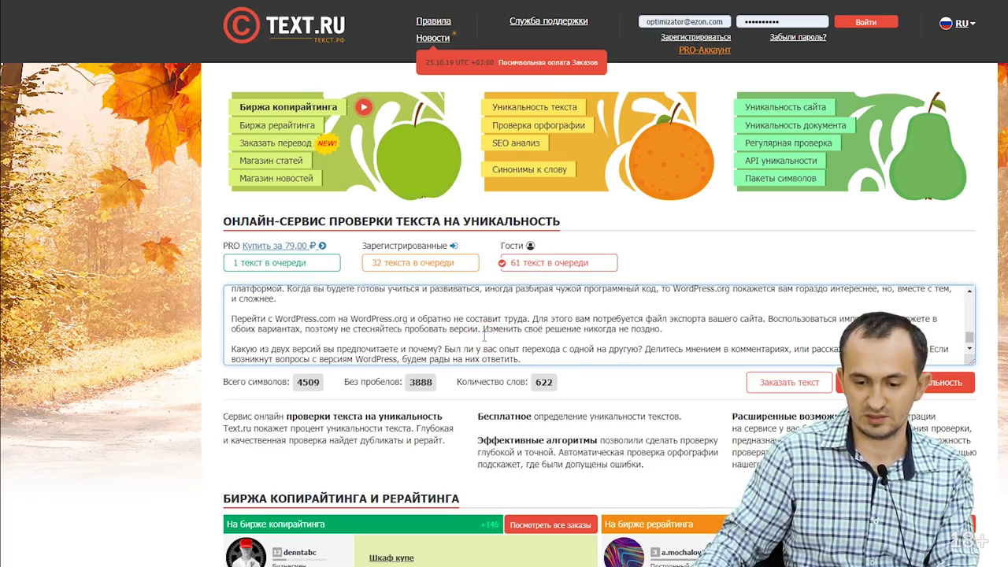
Step: Check the pasted article's word count and its character counts with and without spaces
triple_click(551, 382)
left_click(615, 385)
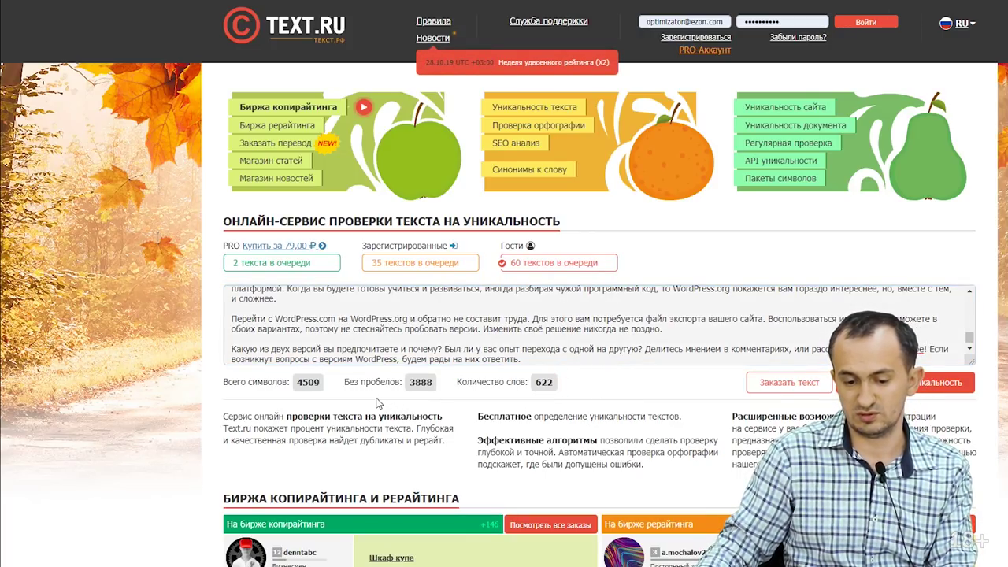
double_click(301, 383)
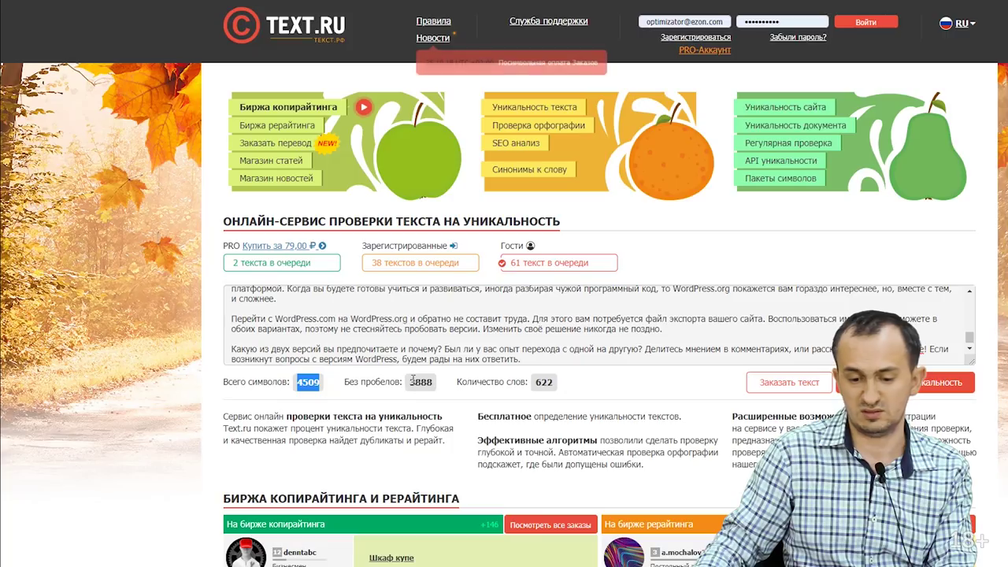
double_click(413, 381)
left_click(626, 386)
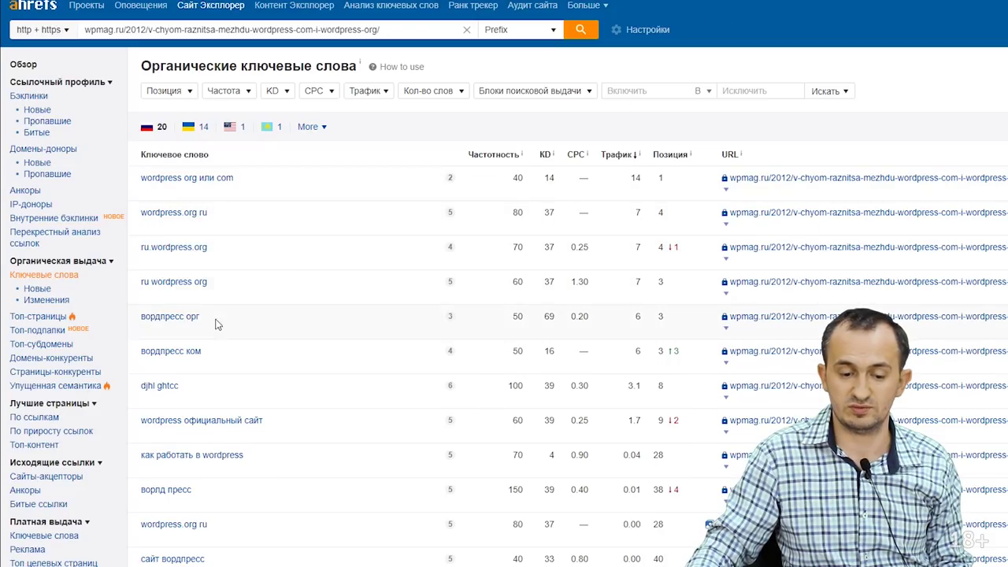
Step: Review the article's organic keywords in Ahrefs, checking the frequency and traffic of «wordpress org или com»
scroll(310, 387, "down", 3)
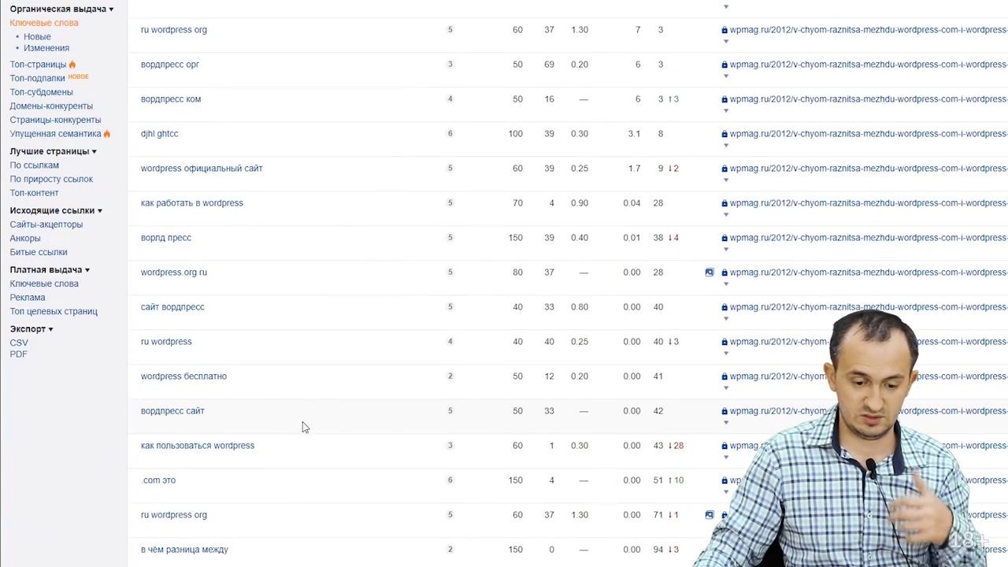
scroll(302, 425, "up", 3)
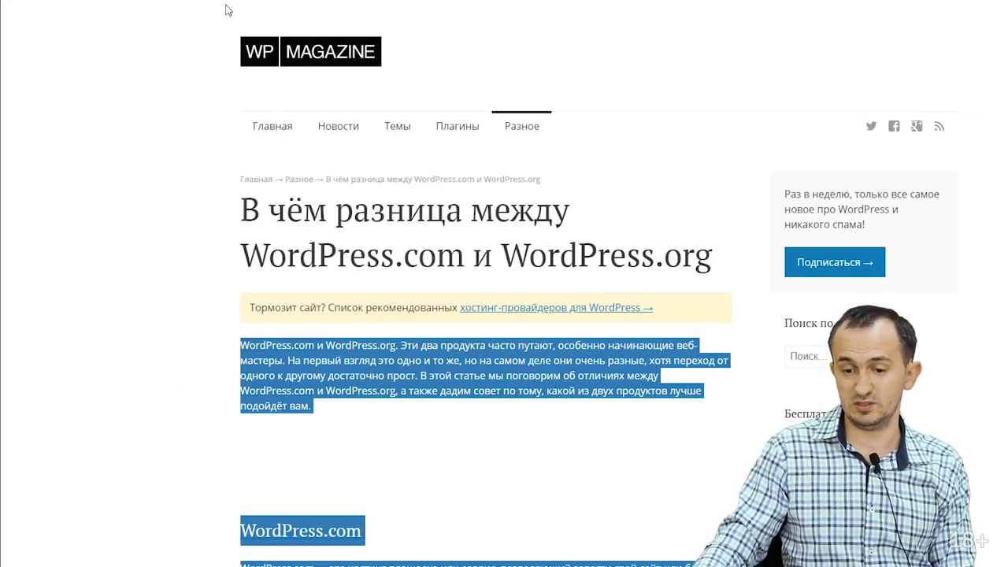
left_click(707, 2)
double_click(517, 178)
double_click(634, 178)
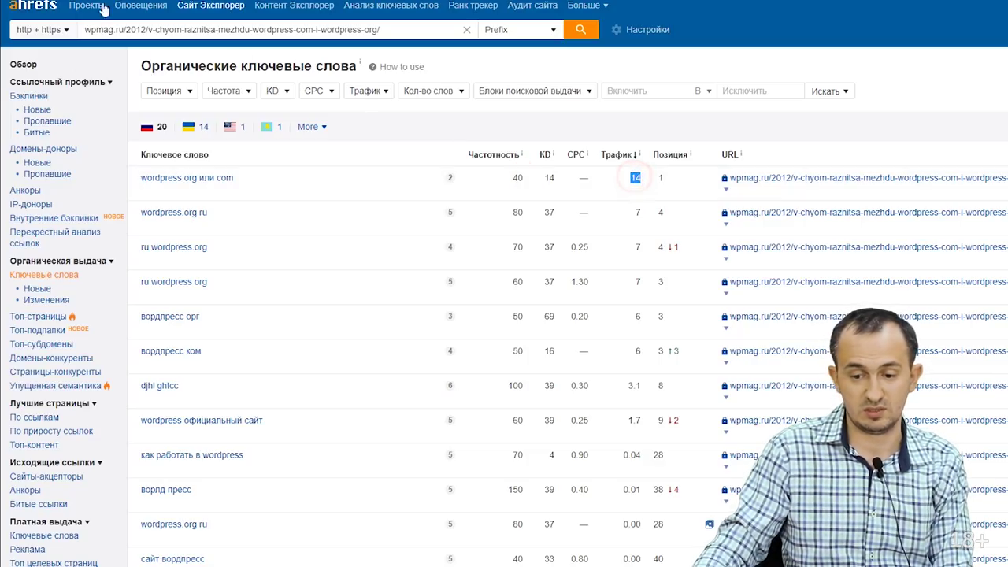
key("alt+Left")
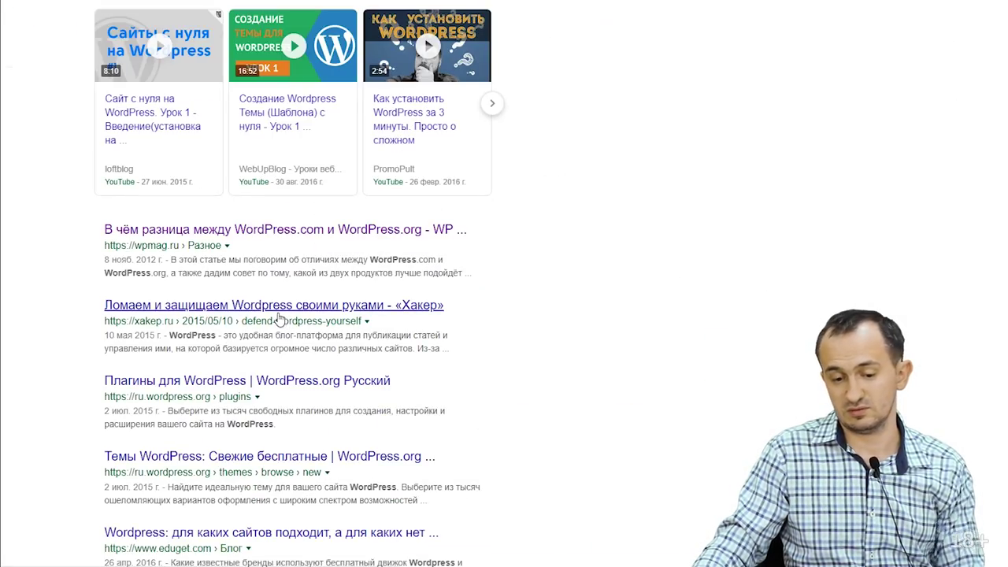
scroll(281, 319, "up", 4)
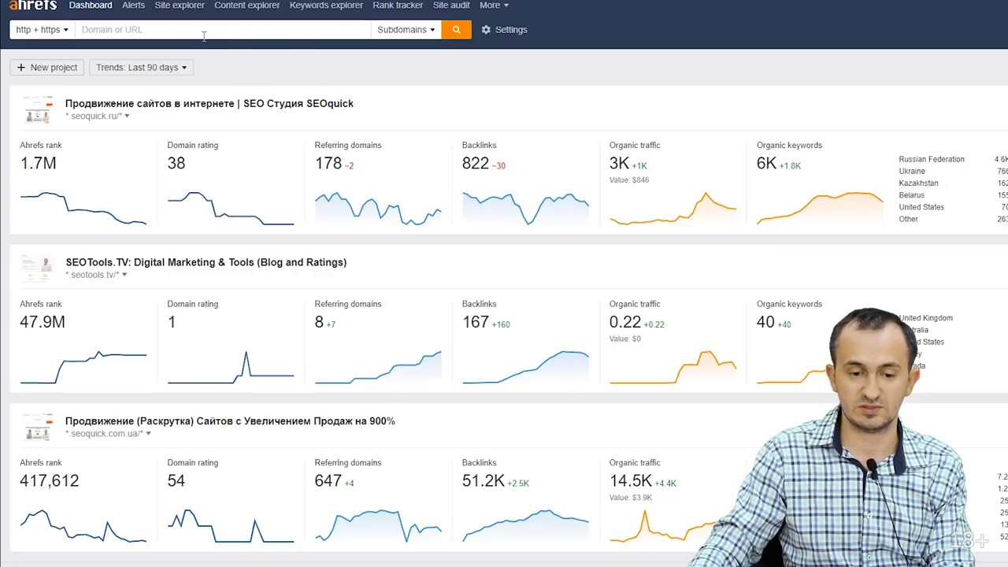
key("ctrl+v")
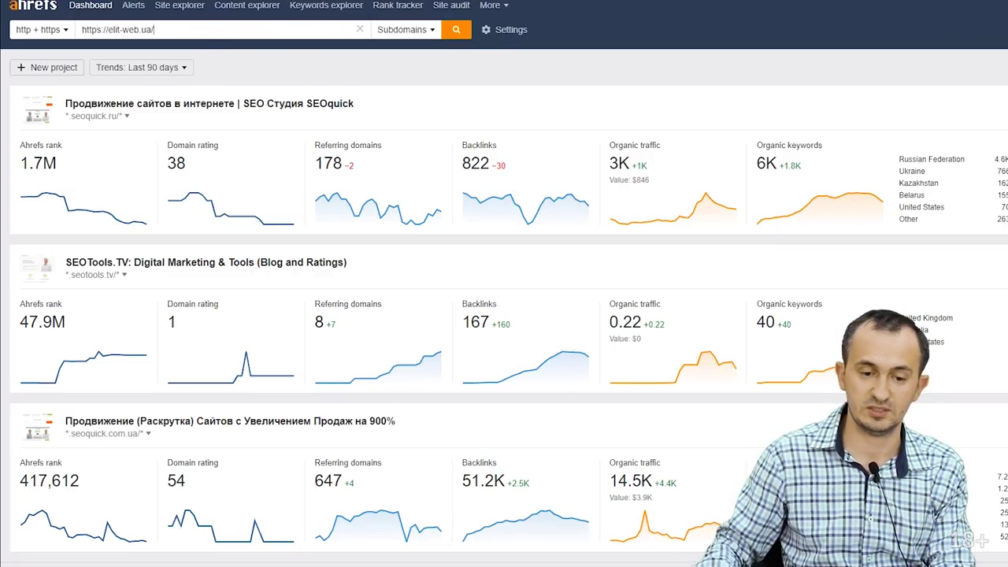
left_click(456, 29)
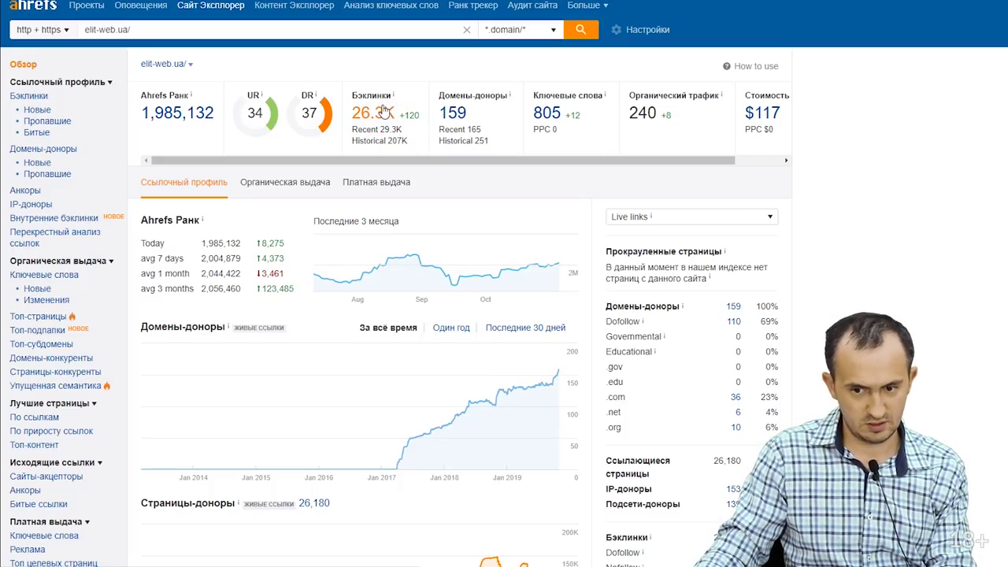
Step: Open the backlinks report for elit-web.ua and examine the referring pages' ratings, traffic and keywords
left_click(383, 110)
scroll(406, 351, "down", 5)
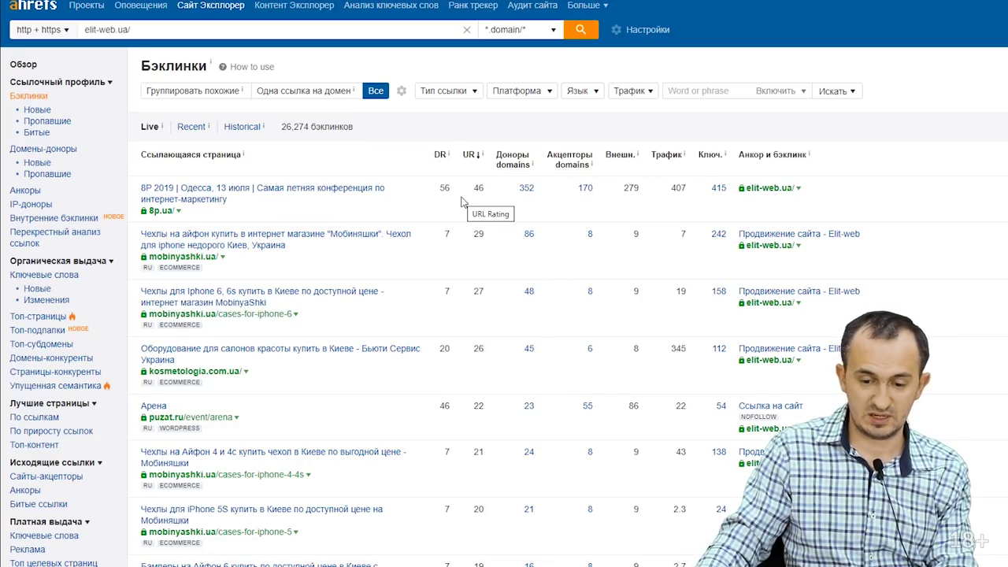
mouse_move(480, 161)
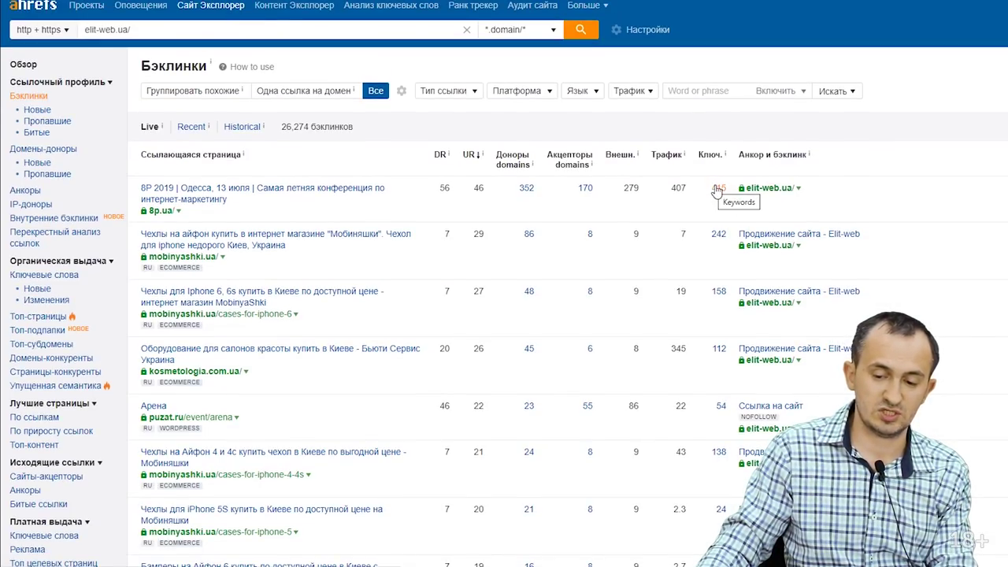
scroll(719, 276, "down", 2)
scroll(719, 280, "down", 2)
scroll(716, 287, "up", 5)
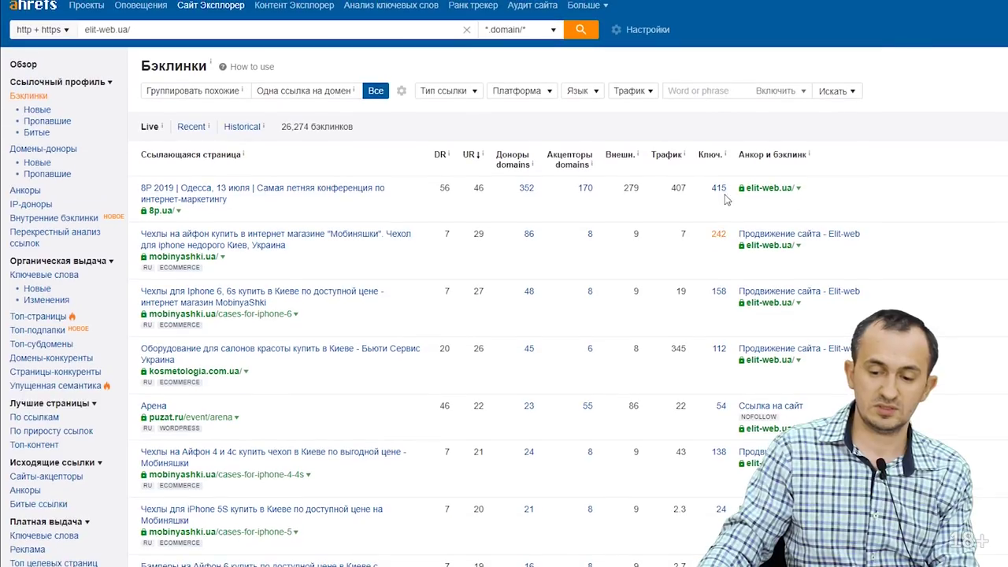